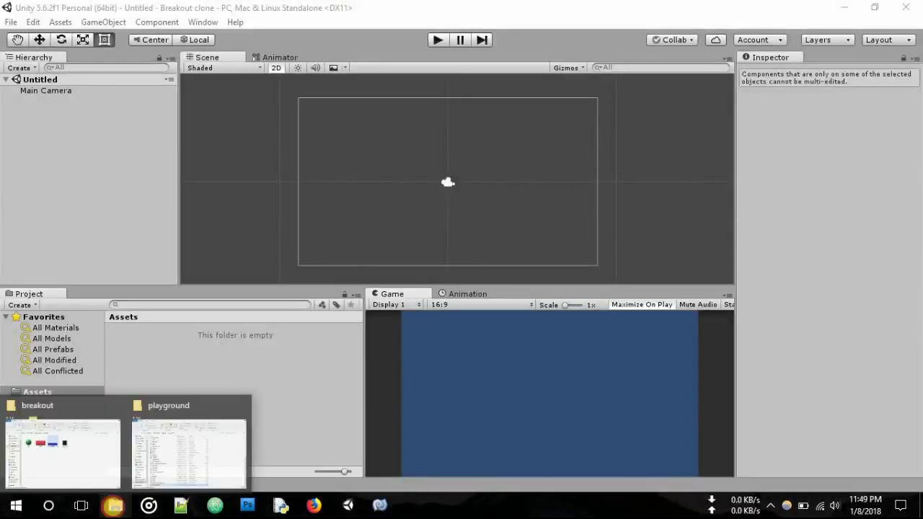
# Drag the ball, brick, paddle and rectangle images from the breakout folder into Unity's Assets
pyautogui.click(90, 447)
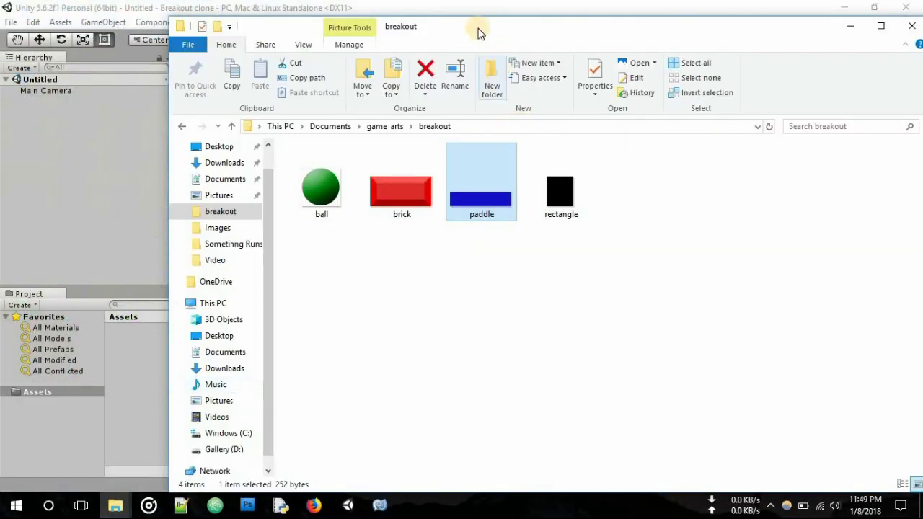
pyautogui.moveTo(519, 29); pyautogui.dragTo(633, 34)
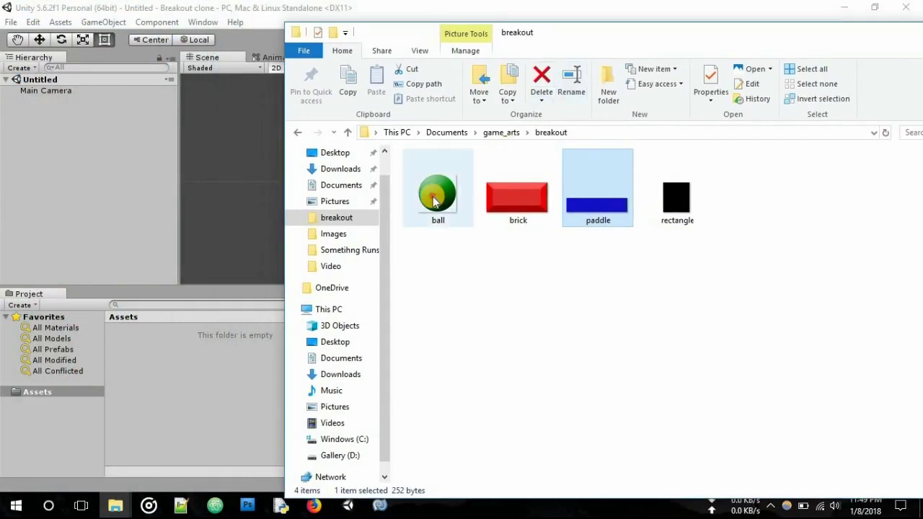
pyautogui.click(438, 202)
pyautogui.click(515, 208)
pyautogui.click(596, 220)
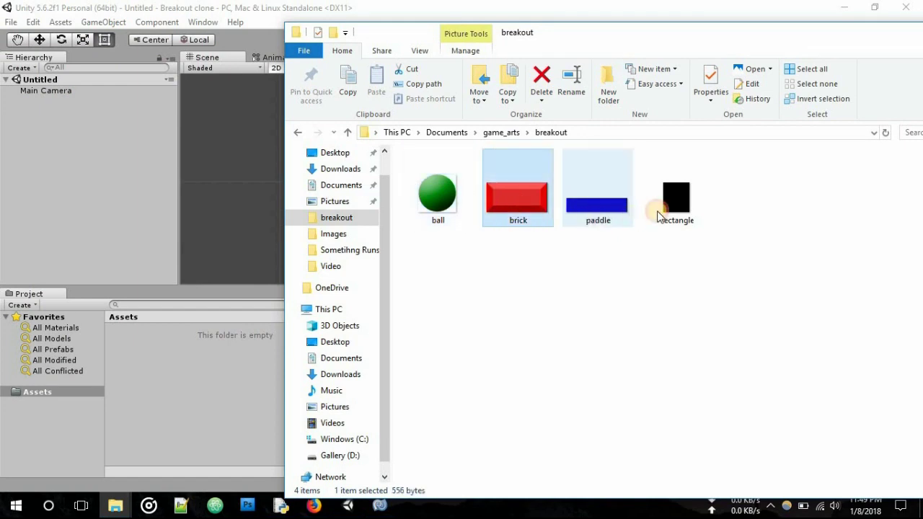
pyautogui.click(674, 200)
pyautogui.moveTo(775, 159); pyautogui.dragTo(430, 242)
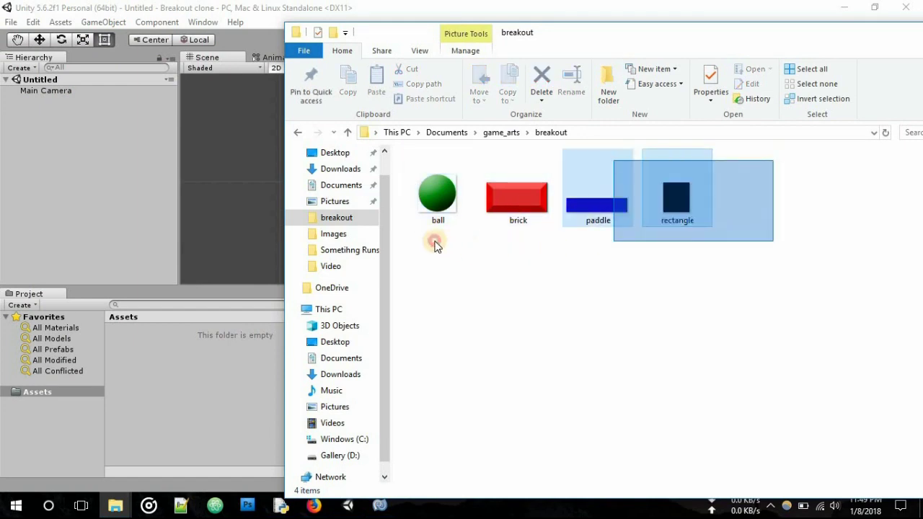
pyautogui.moveTo(436, 205); pyautogui.dragTo(167, 421)
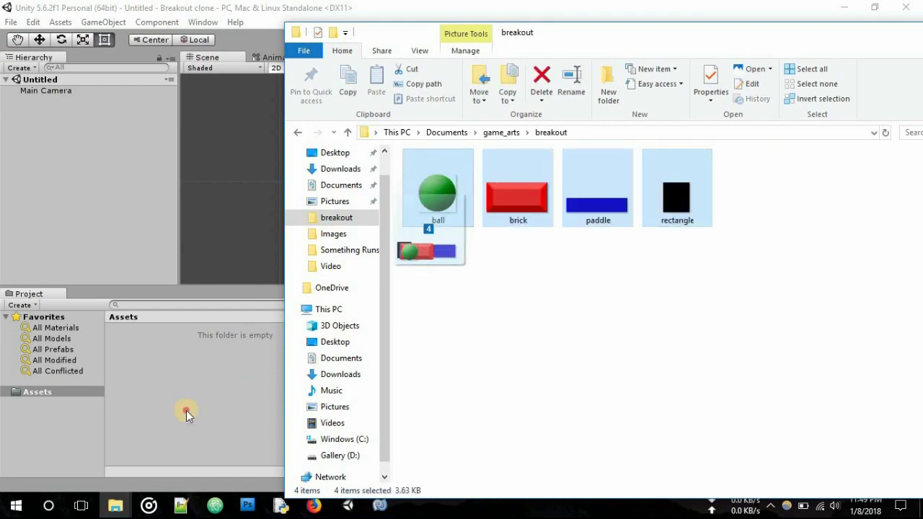
pyautogui.moveTo(69, 393); pyautogui.dragTo(69, 394)
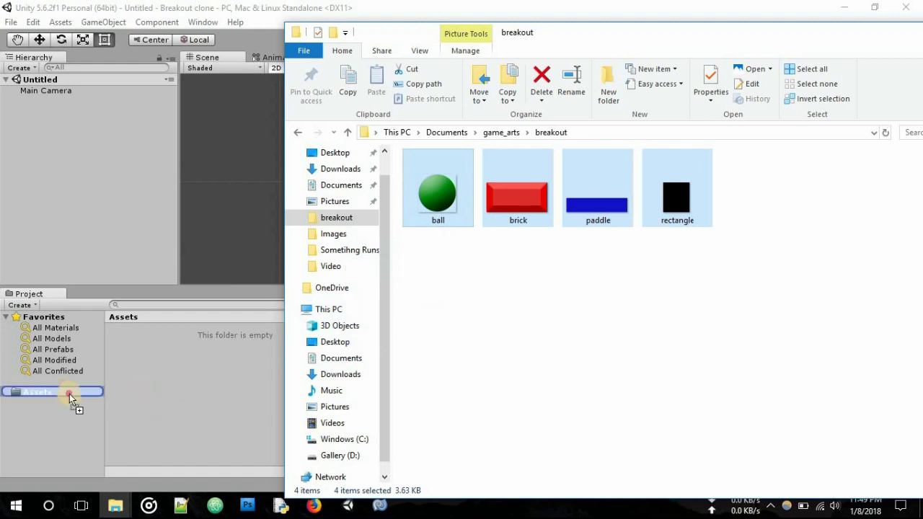
pyautogui.moveTo(162, 381); pyautogui.dragTo(163, 380)
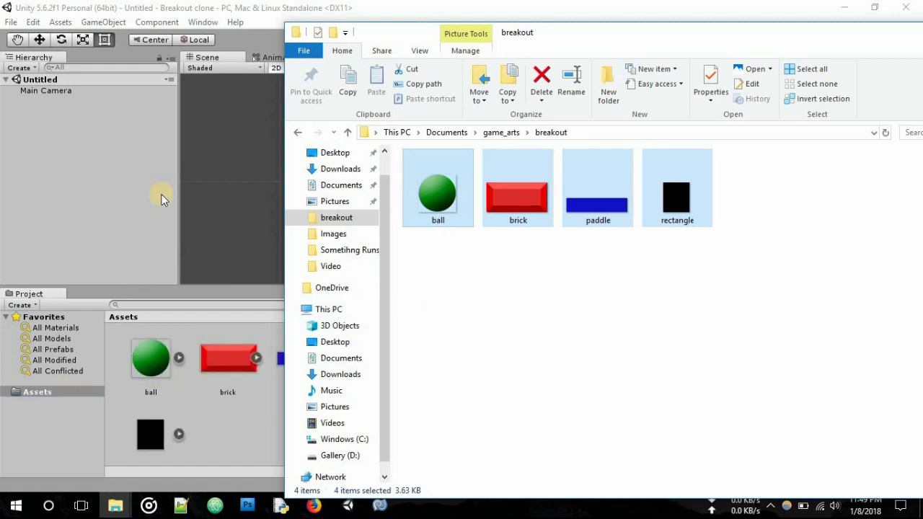
pyautogui.click(282, 432)
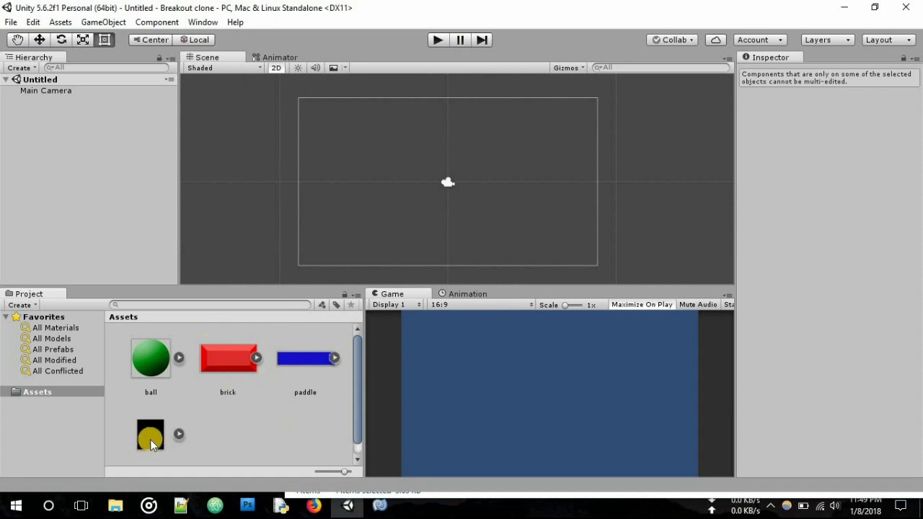
# Place the rectangle sprite in the scene and stretch it to Y scale 17.8982 as the left wall
pyautogui.moveTo(150, 440); pyautogui.dragTo(316, 305)
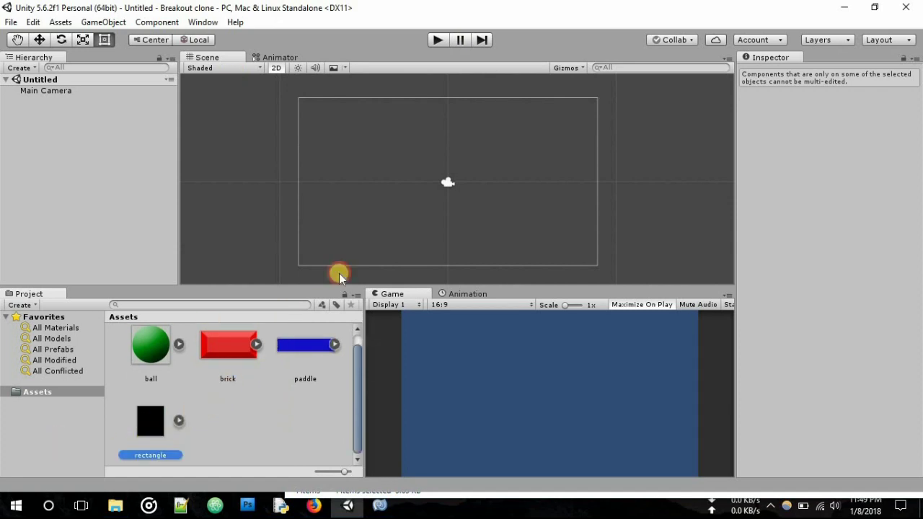
pyautogui.moveTo(316, 305); pyautogui.dragTo(383, 119)
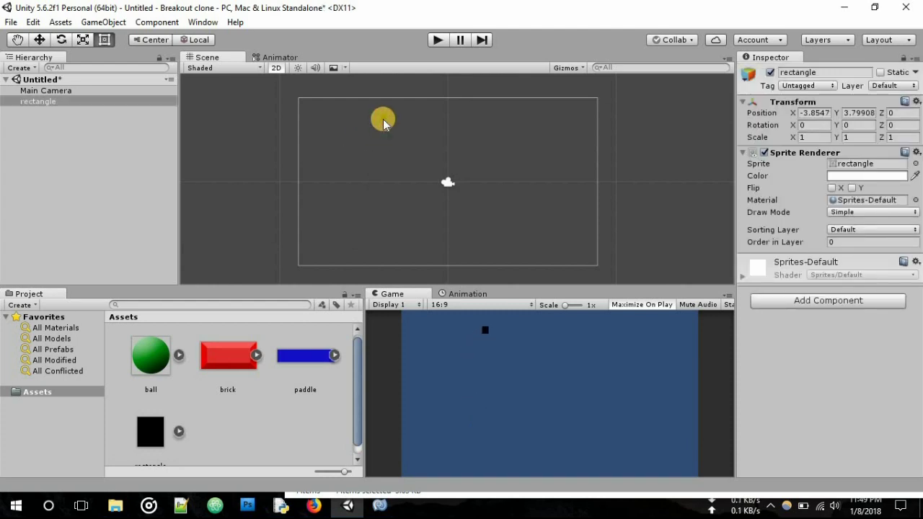
pyautogui.scroll(3, 383, 119)
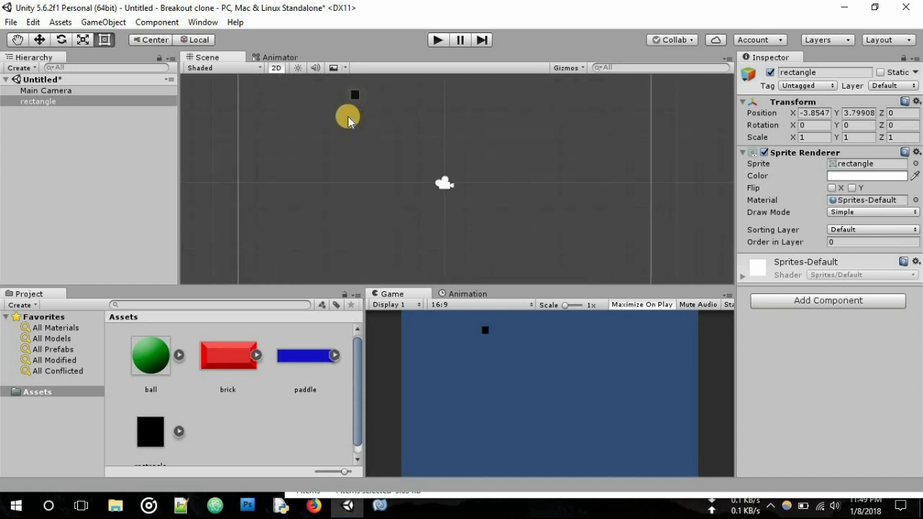
pyautogui.scroll(3, 398, 195)
pyautogui.moveTo(377, 157); pyautogui.dragTo(380, 401)
pyautogui.scroll(-2, 419, 188)
pyautogui.scroll(-2, 373, 148)
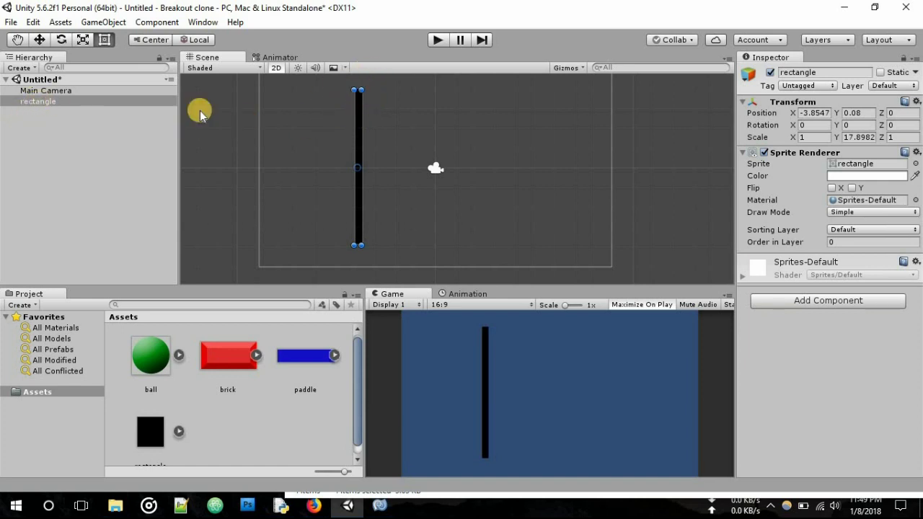
pyautogui.click(75, 100)
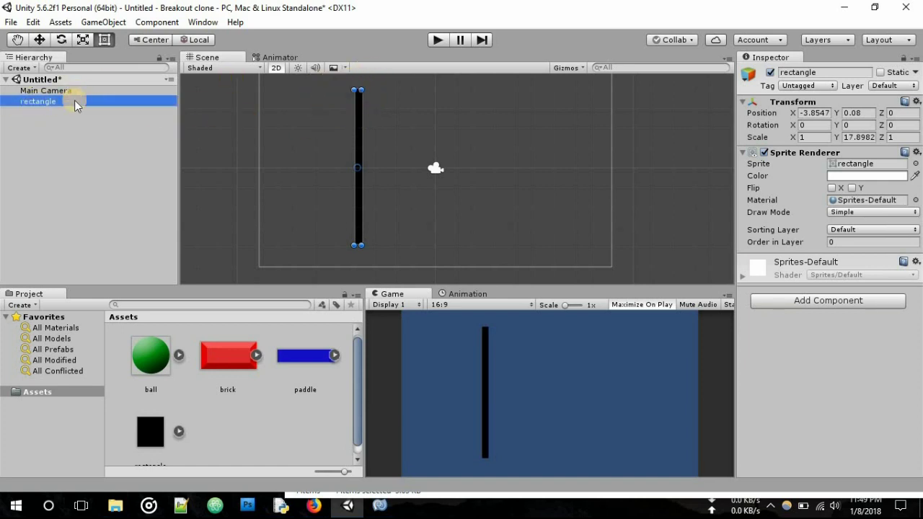
# Duplicate the rectangle bar and move the copy to the right side as the right wall
pyautogui.rightClick(68, 106)
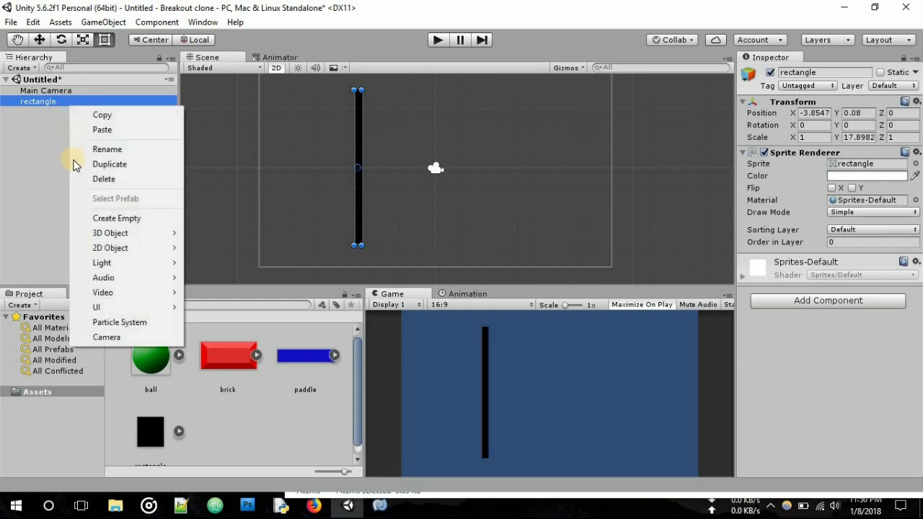
pyautogui.press('Return')
pyautogui.moveTo(359, 130); pyautogui.dragTo(511, 134)
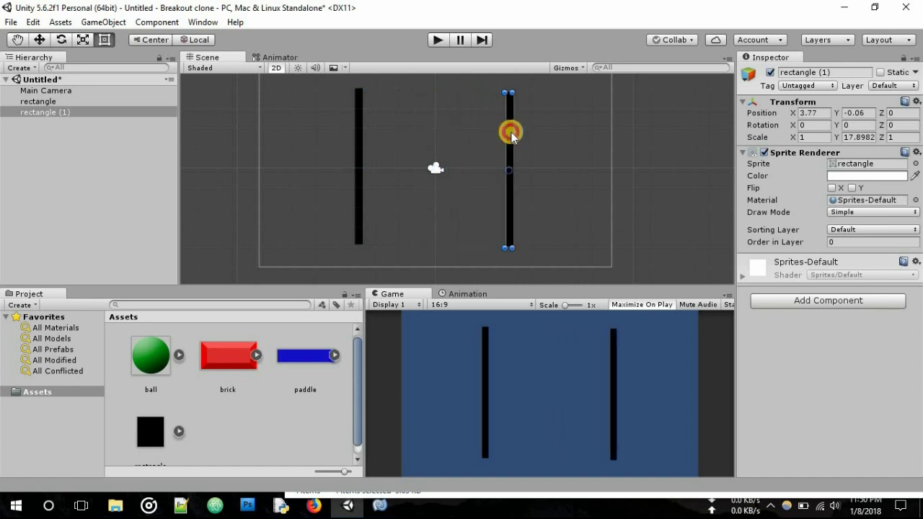
pyautogui.moveTo(512, 135); pyautogui.dragTo(511, 129)
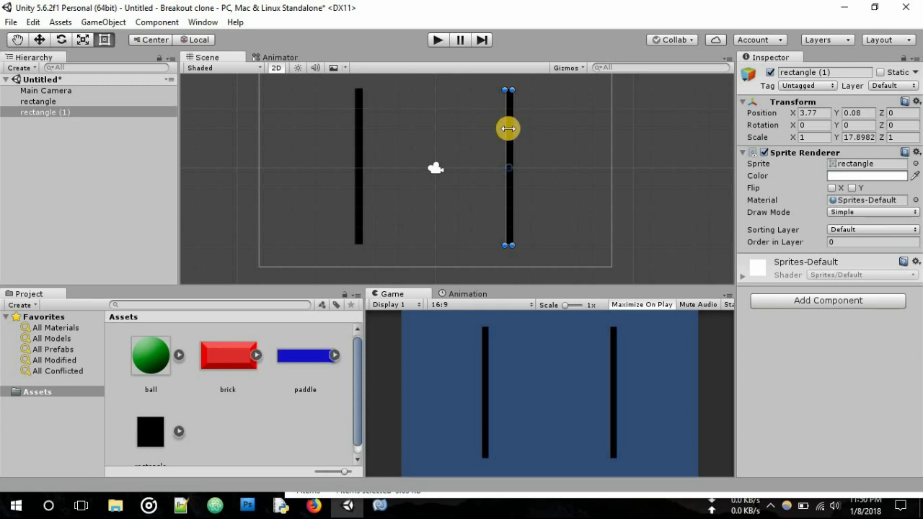
# Duplicate rectangle (1) and place the new rectangle (2) centrally at X -0.11, Y 0.15
pyautogui.rightClick(63, 112)
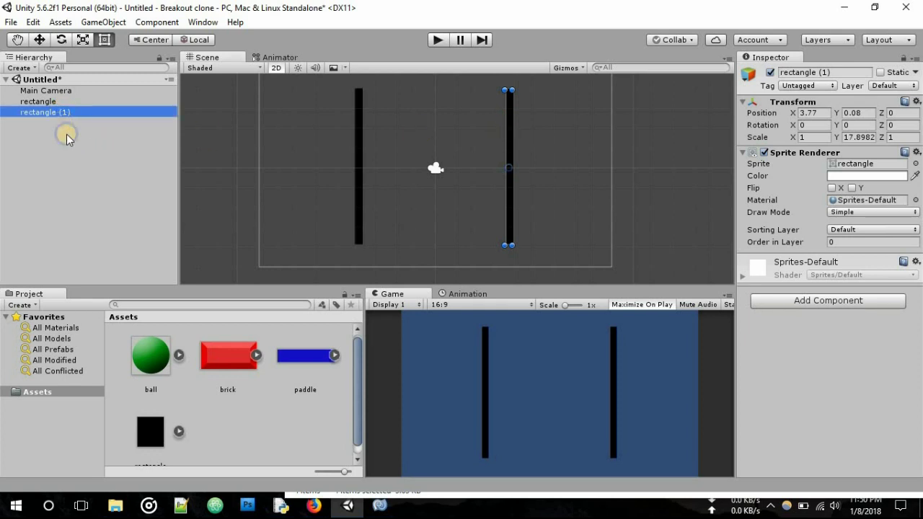
pyautogui.click(103, 168)
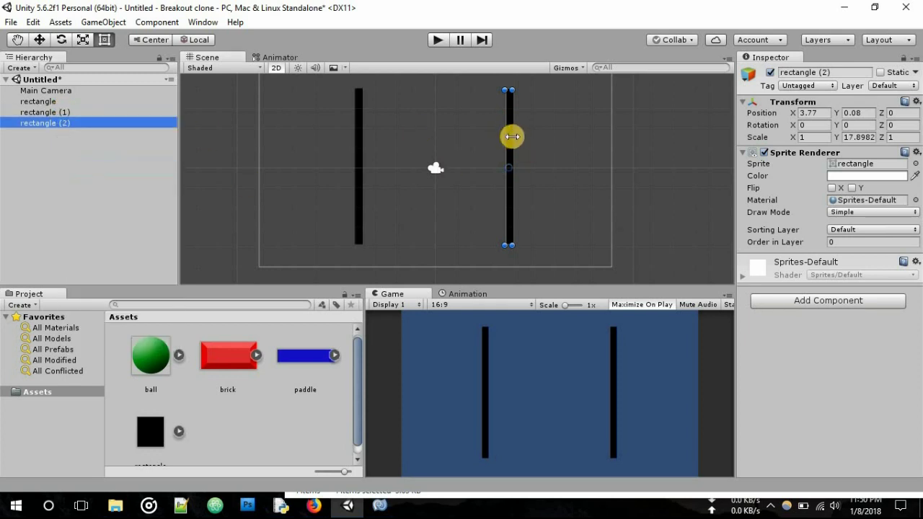
pyautogui.scroll(2, 510, 140)
pyautogui.click(521, 139)
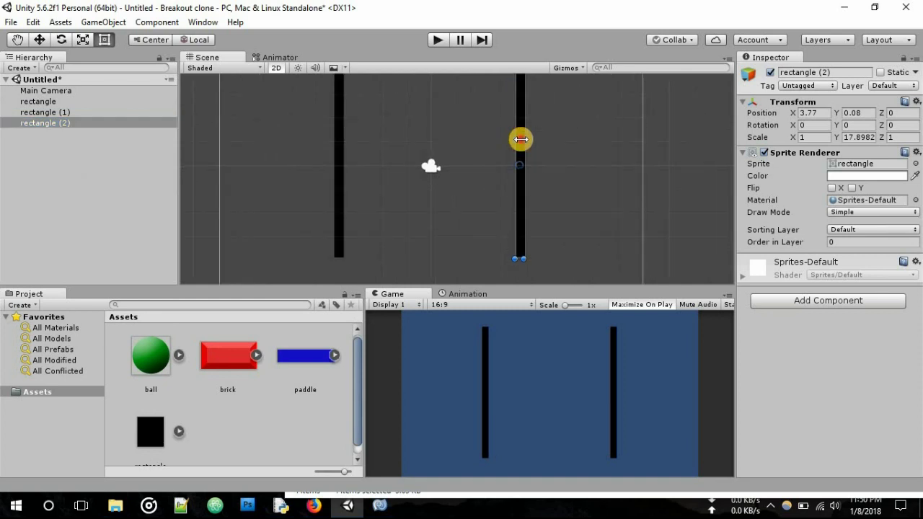
pyautogui.scroll(1, 530, 144)
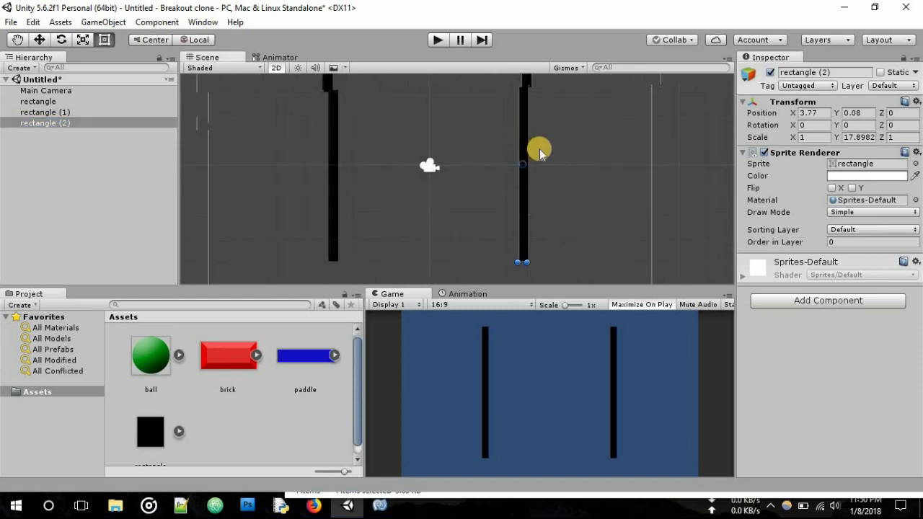
pyautogui.scroll(1, 537, 149)
pyautogui.moveTo(432, 151); pyautogui.dragTo(423, 153)
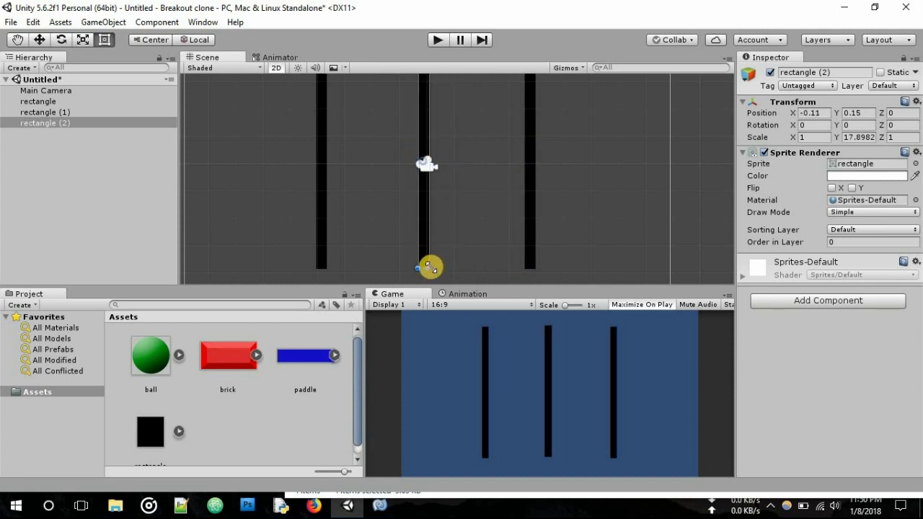
pyautogui.scroll(-1, 429, 270)
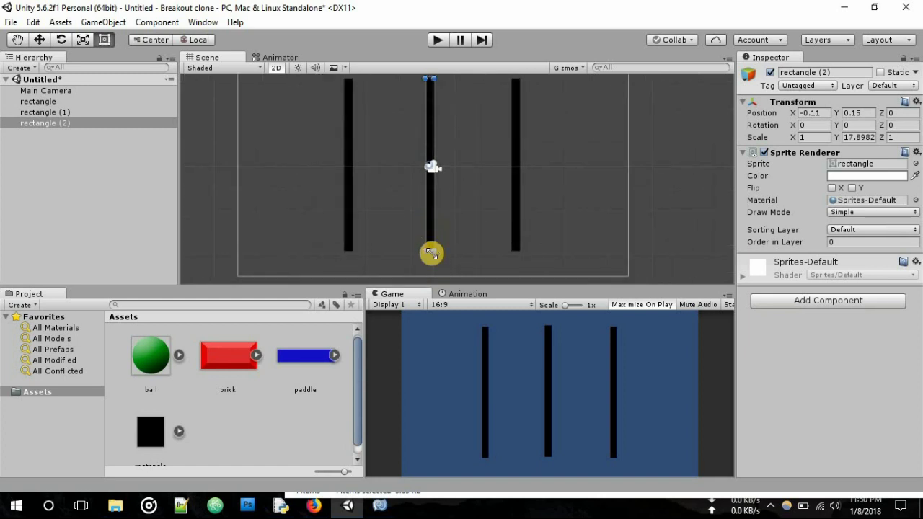
# Rotate rectangle (2) to Z -90 as the top wall and duplicate it as rectangle (3) for the bottom wall
pyautogui.moveTo(411, 262); pyautogui.dragTo(330, 181)
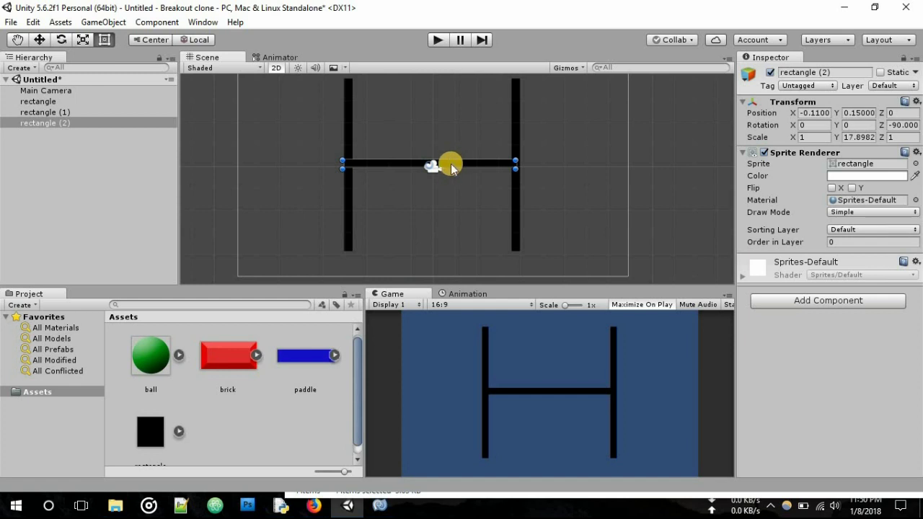
pyautogui.moveTo(450, 167); pyautogui.dragTo(452, 85)
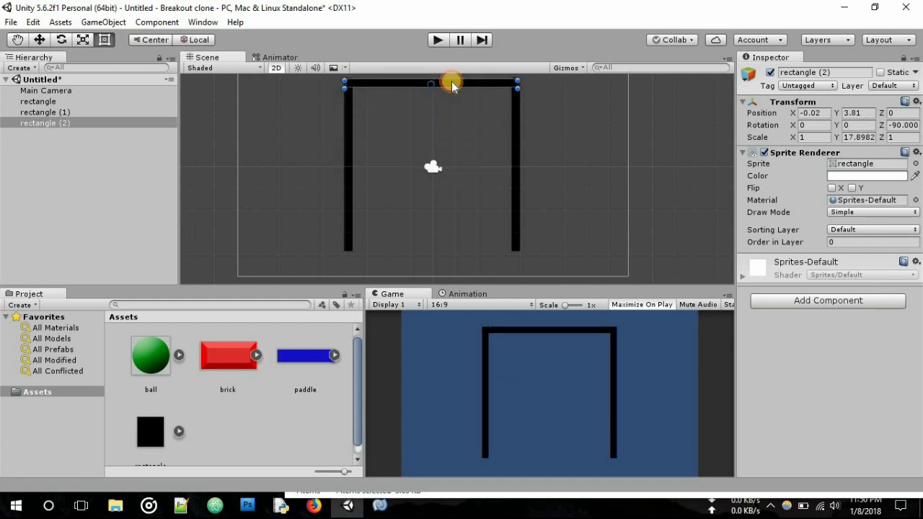
pyautogui.rightClick(62, 122)
pyautogui.click(102, 180)
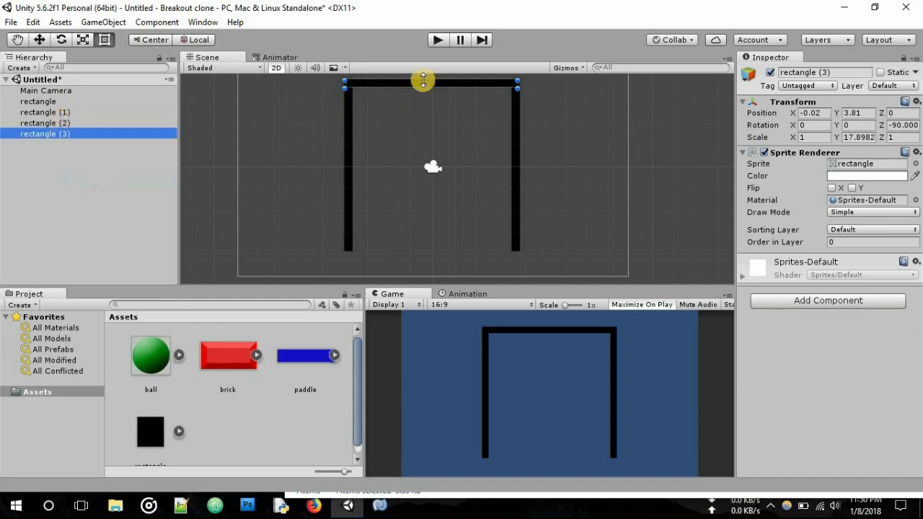
pyautogui.moveTo(425, 86); pyautogui.dragTo(433, 171)
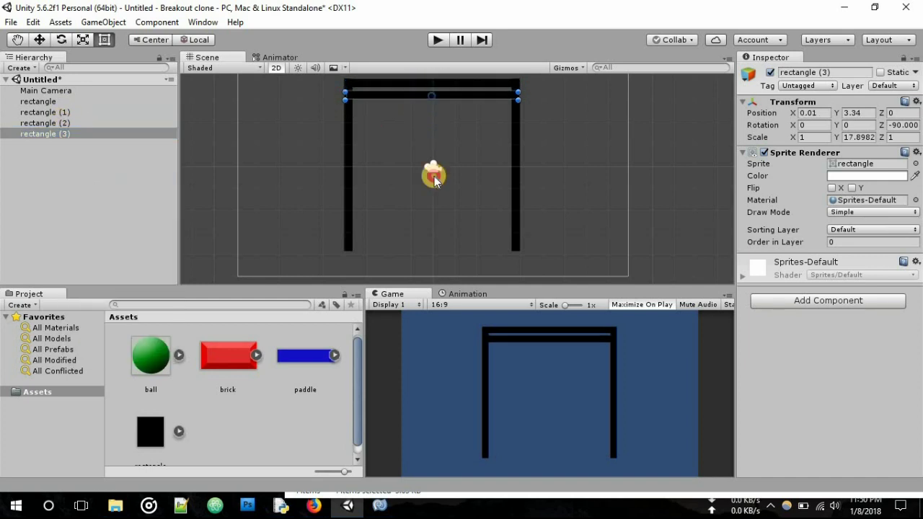
pyautogui.moveTo(434, 225); pyautogui.dragTo(435, 249)
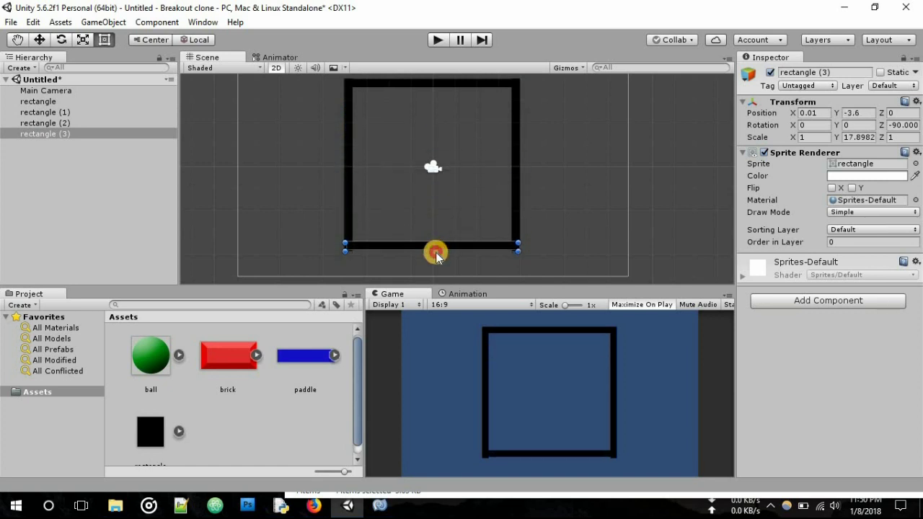
pyautogui.moveTo(434, 251); pyautogui.dragTo(431, 254)
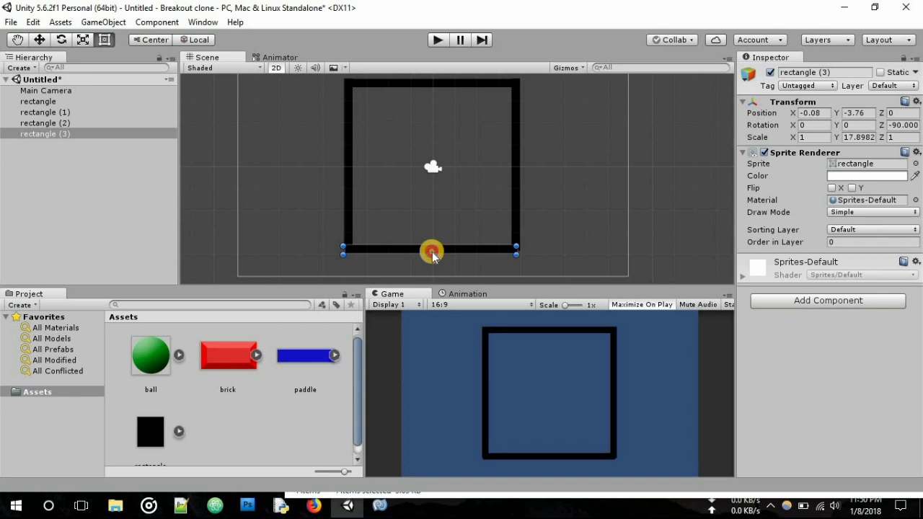
# Select all four rectangle walls and add a Box Collider 2D to them
pyautogui.click(52, 101)
pyautogui.keyDown('shift'); pyautogui.click(51, 134); pyautogui.keyUp('shift')
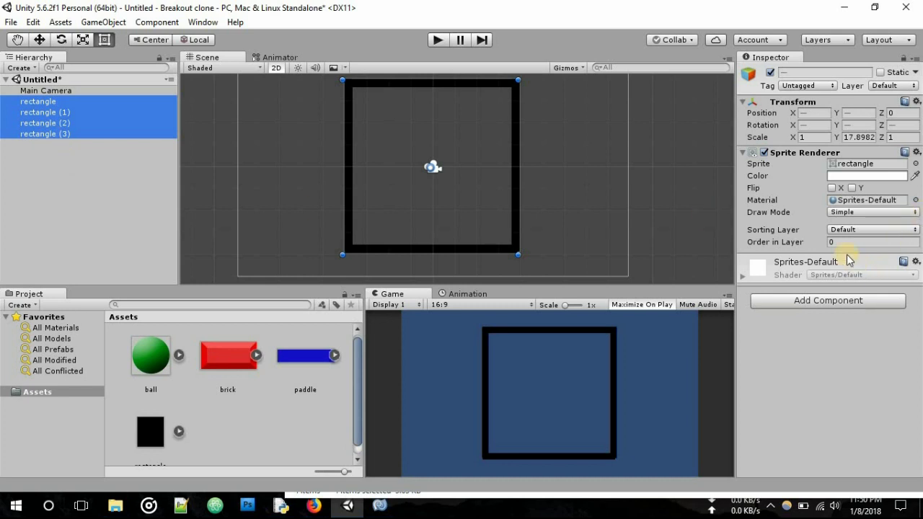
pyautogui.click(840, 305)
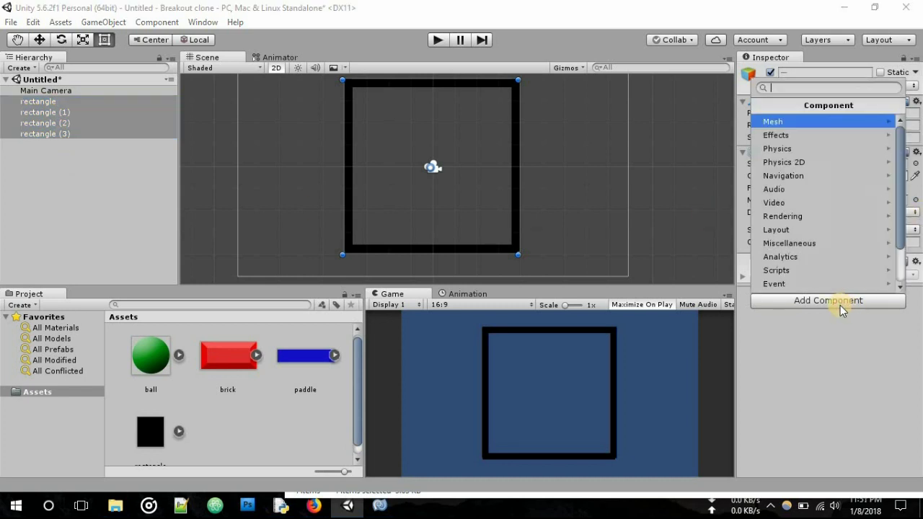
pyautogui.click(812, 163)
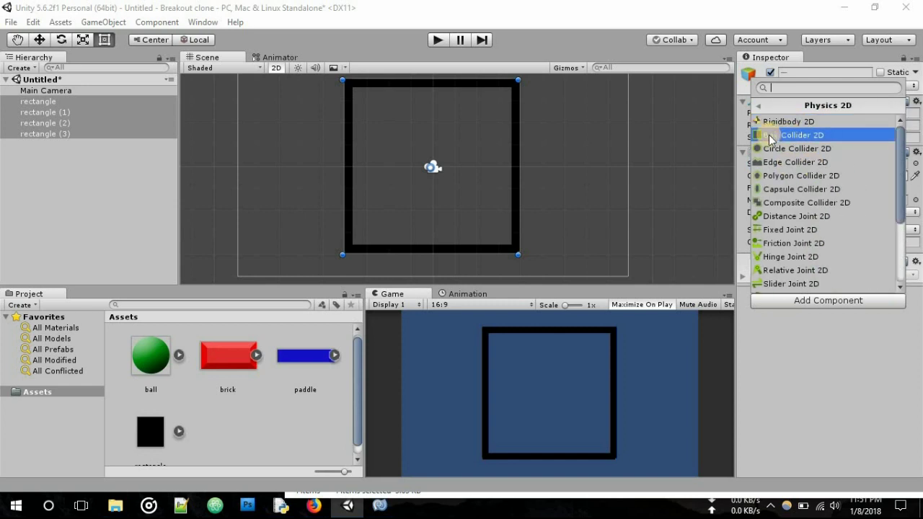
pyautogui.click(770, 137)
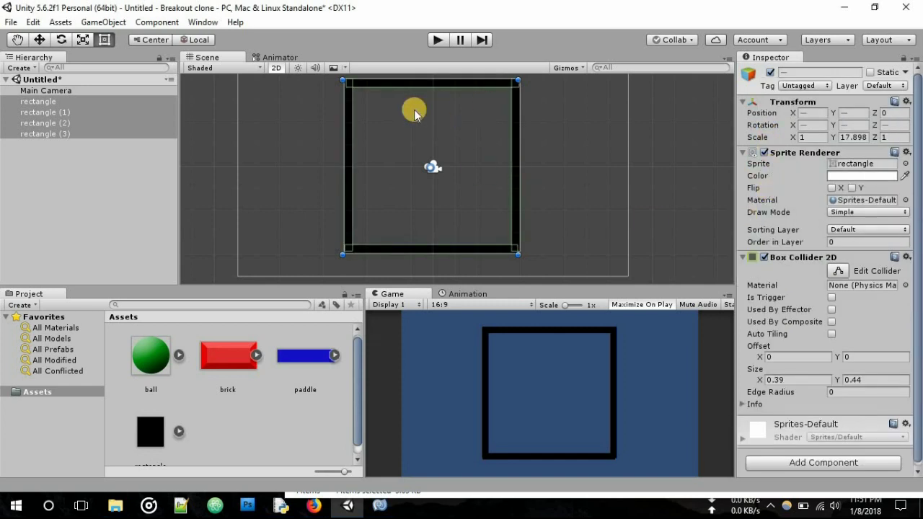
pyautogui.scroll(-1, 469, 127)
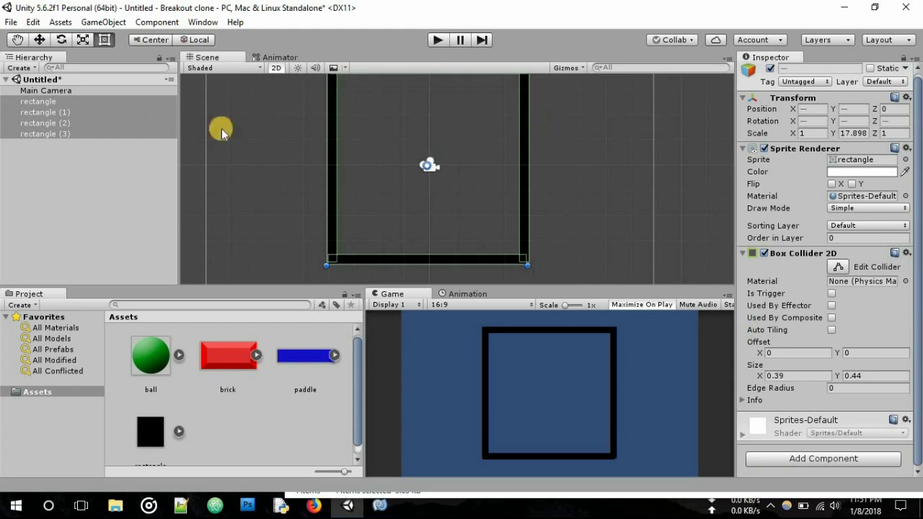
pyautogui.click(79, 101)
pyautogui.click(95, 326)
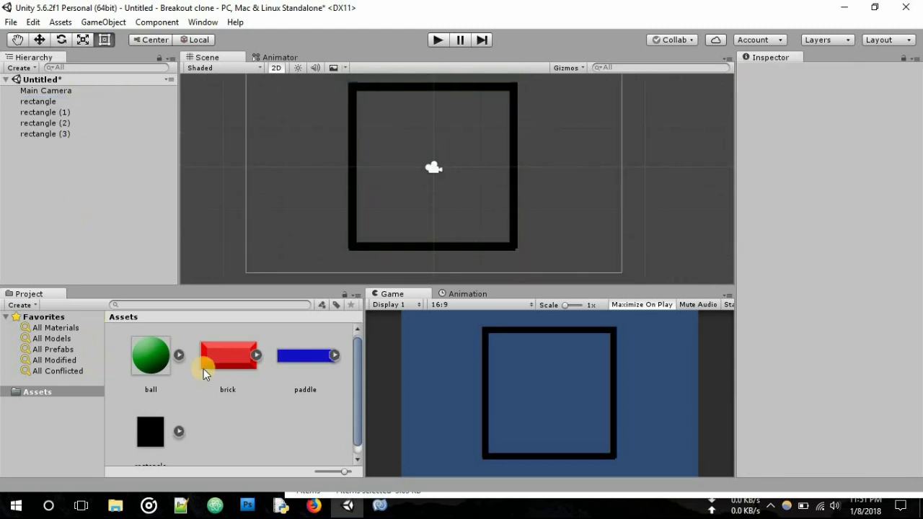
# Place the ball prefab in the centre of the walls and give it a Rigidbody 2D
pyautogui.moveTo(144, 366); pyautogui.dragTo(435, 185)
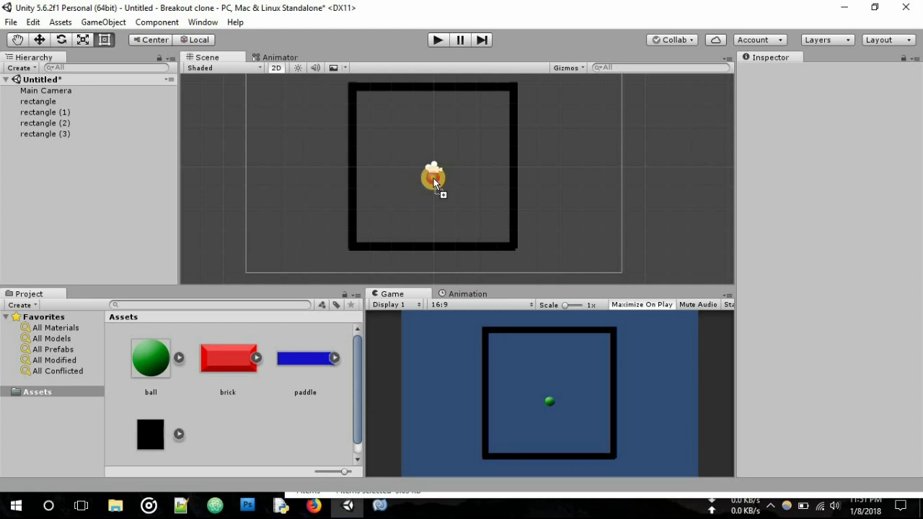
pyautogui.moveTo(435, 185); pyautogui.dragTo(434, 180)
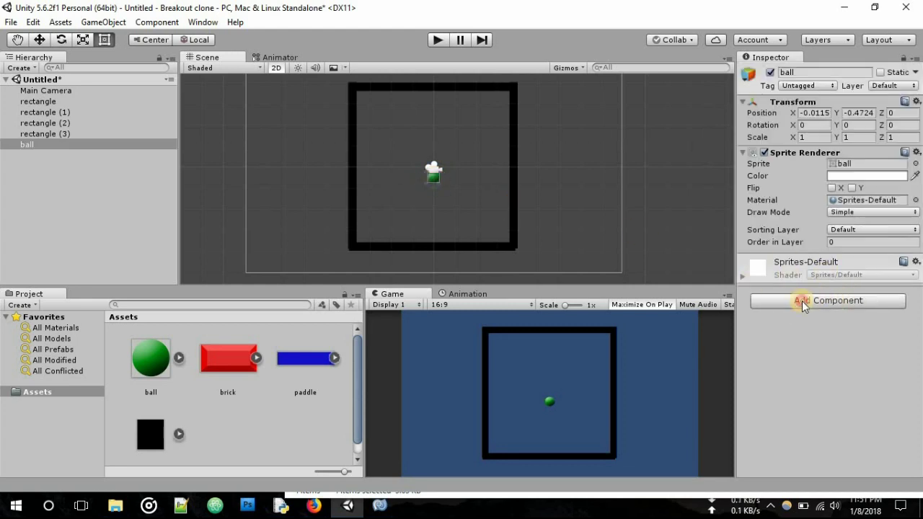
pyautogui.click(804, 303)
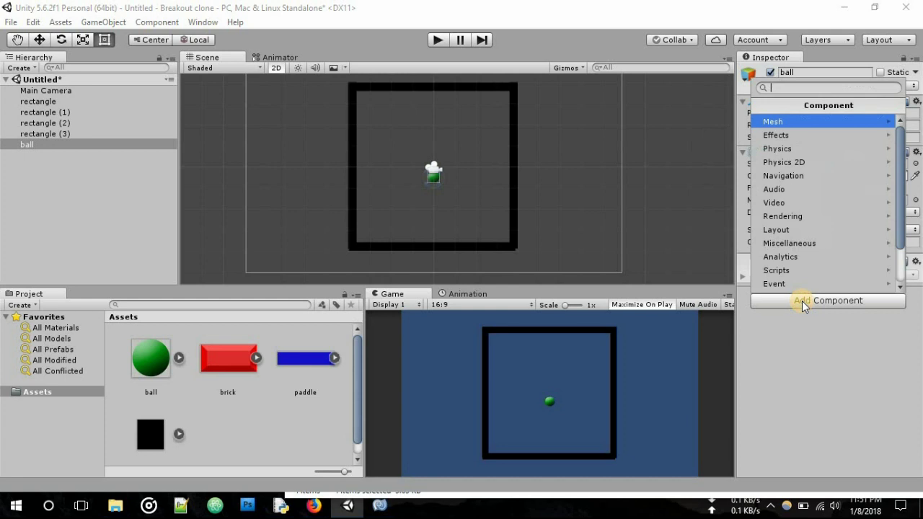
pyautogui.click(800, 167)
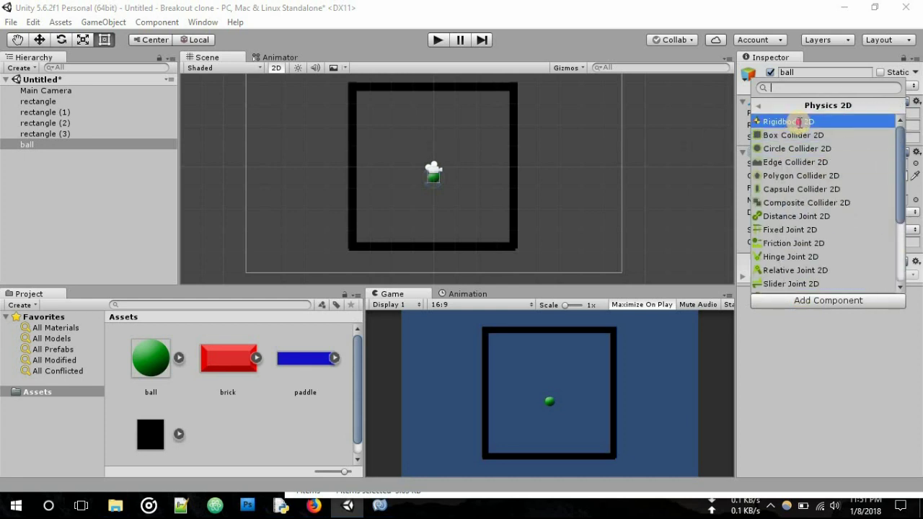
pyautogui.click(798, 123)
pyautogui.scroll(-1, 834, 325)
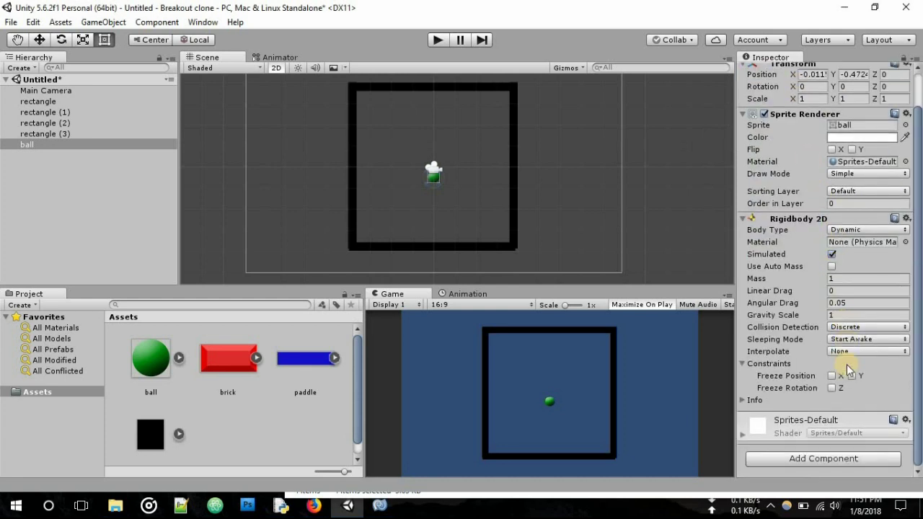
# Add a Circle Collider 2D to the ball and test-play to see it land on the bottom wall
pyautogui.click(828, 463)
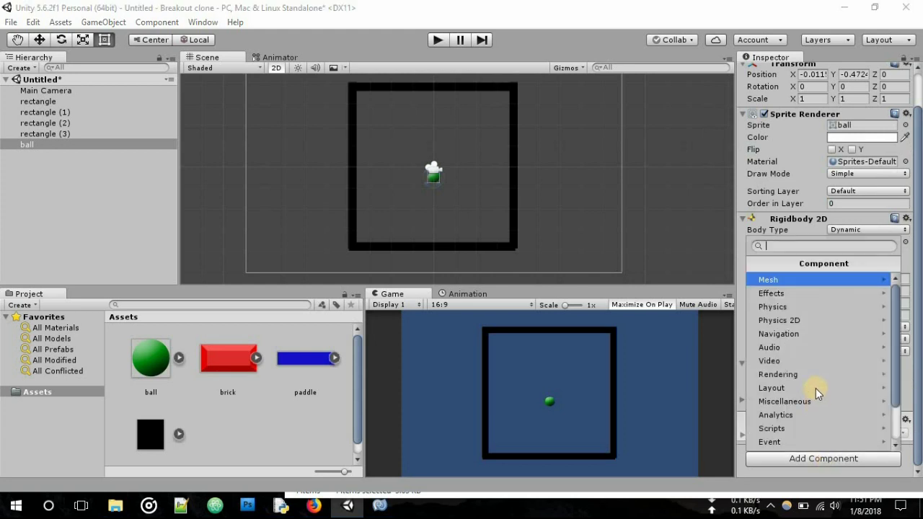
pyautogui.click(804, 321)
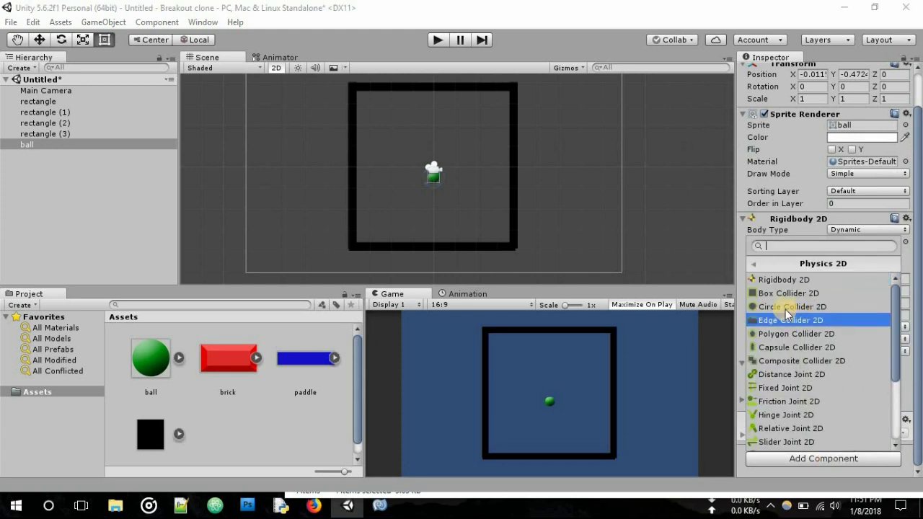
pyautogui.click(775, 310)
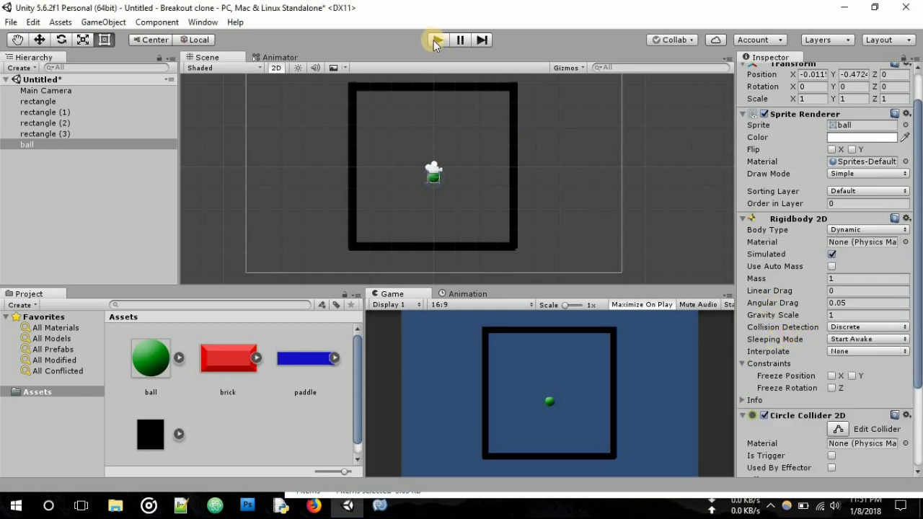
pyautogui.hotkey('ctrl', 'p')
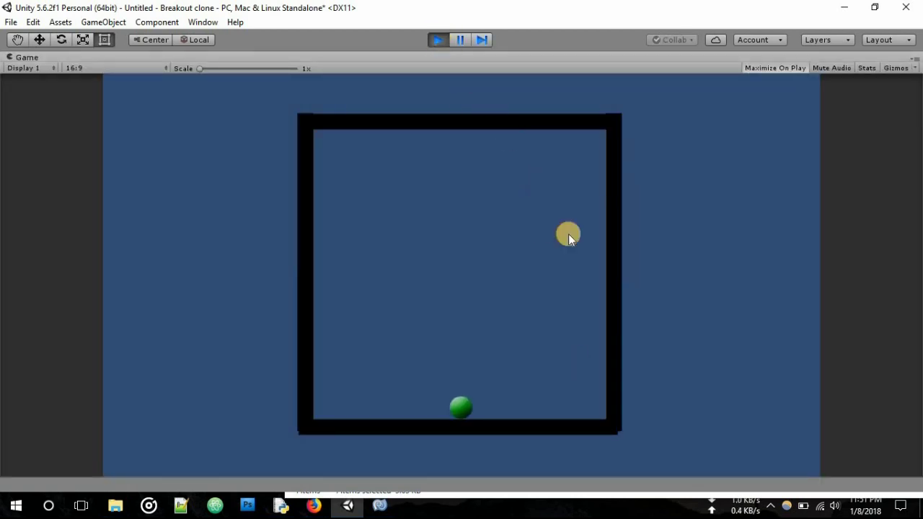
pyautogui.hotkey('ctrl', 'p')
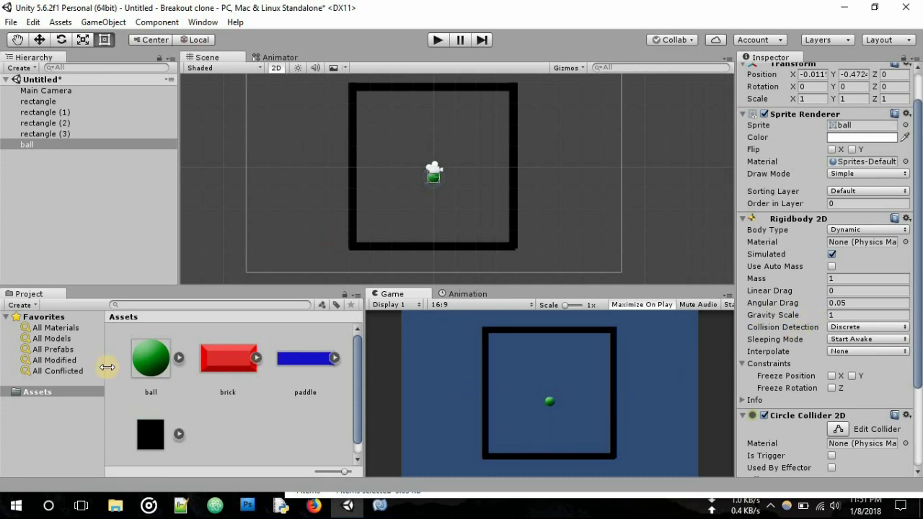
# Attach a new C# script named BallScript to the ball
pyautogui.click(72, 145)
pyautogui.scroll(-3, 844, 404)
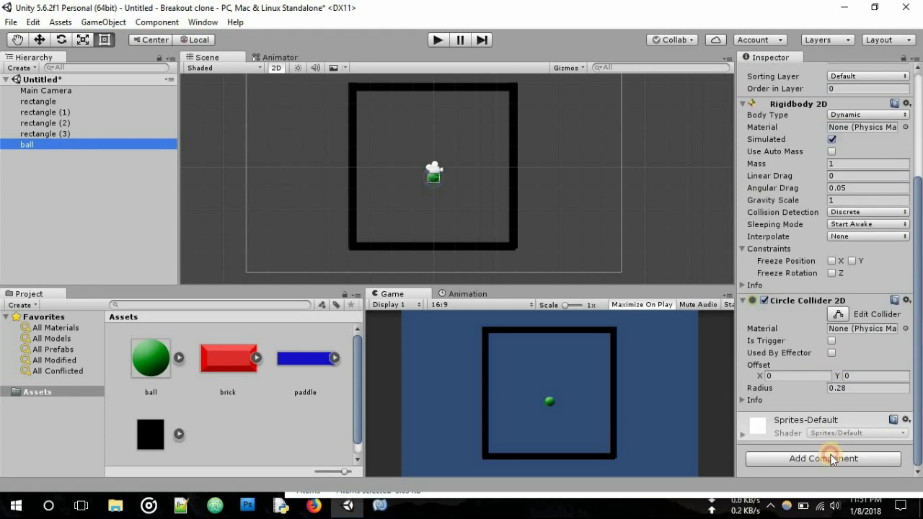
pyautogui.click(832, 460)
pyautogui.scroll(-2, 813, 443)
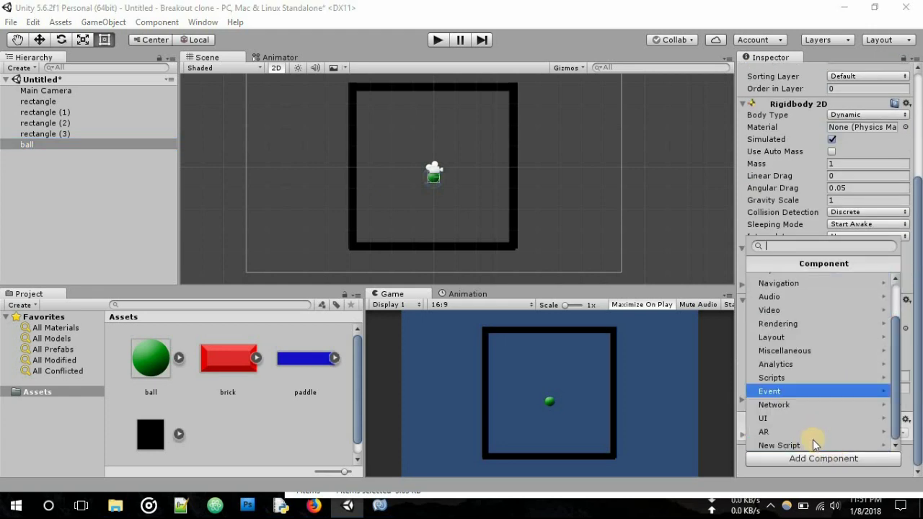
pyautogui.click(794, 445)
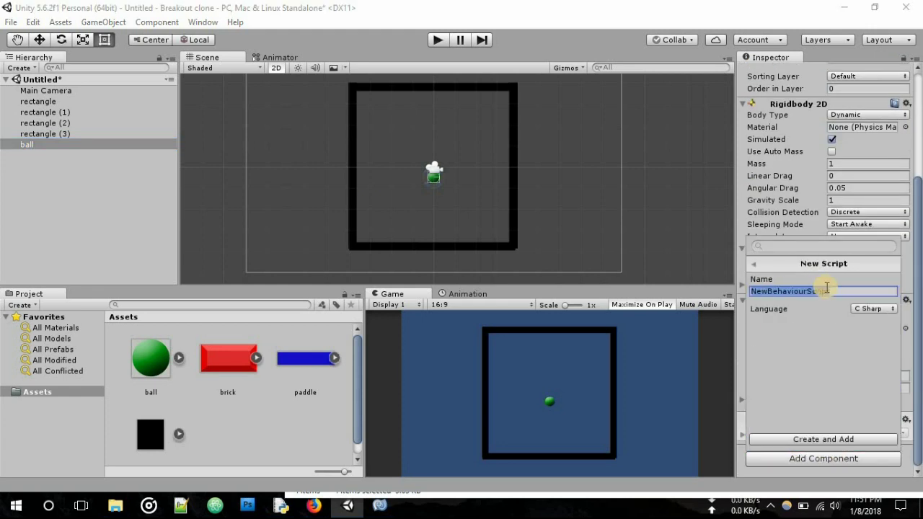
pyautogui.write('BallScript')
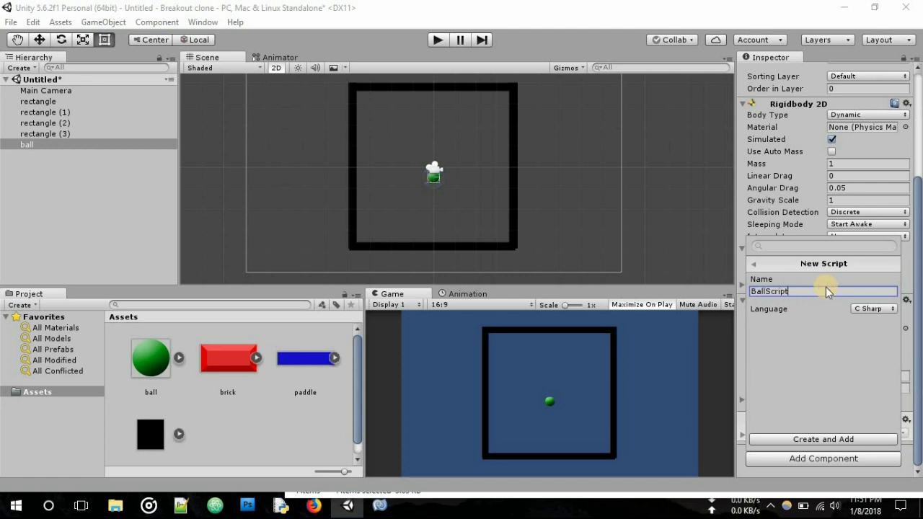
pyautogui.press('Return')
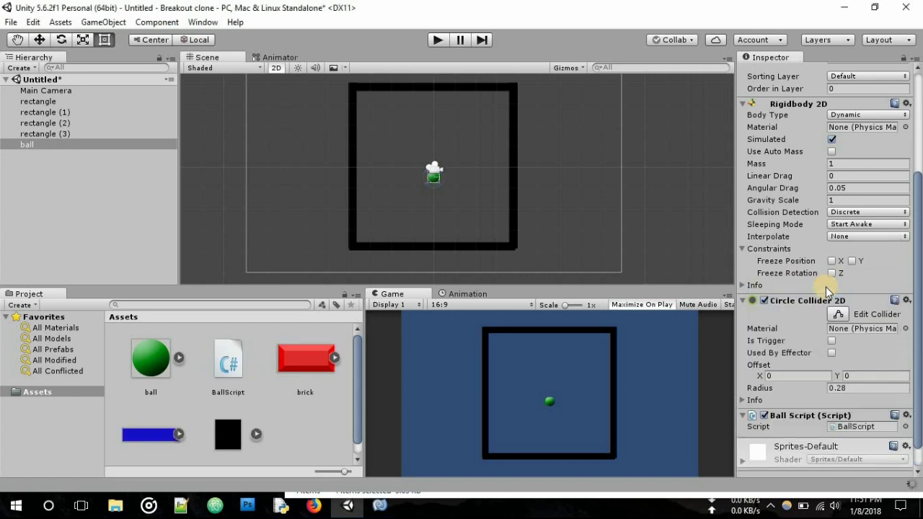
# Open the BallScript asset in the code editor
pyautogui.click(220, 365)
pyautogui.click(228, 366)
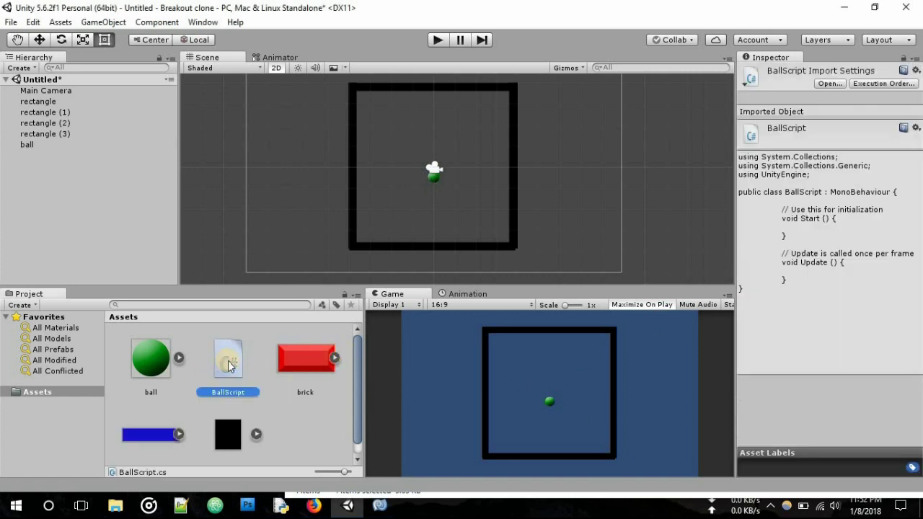
pyautogui.doubleClick(228, 360)
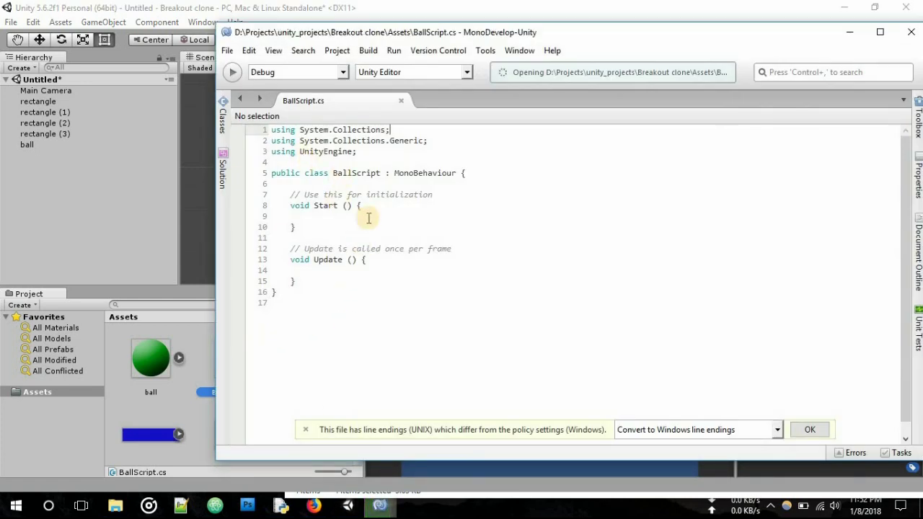
# Declare a Rigidbody2D field named rb in the BallScript class
pyautogui.keyDown('ctrl'); pyautogui.scroll(2, 377, 270); pyautogui.keyUp('ctrl')
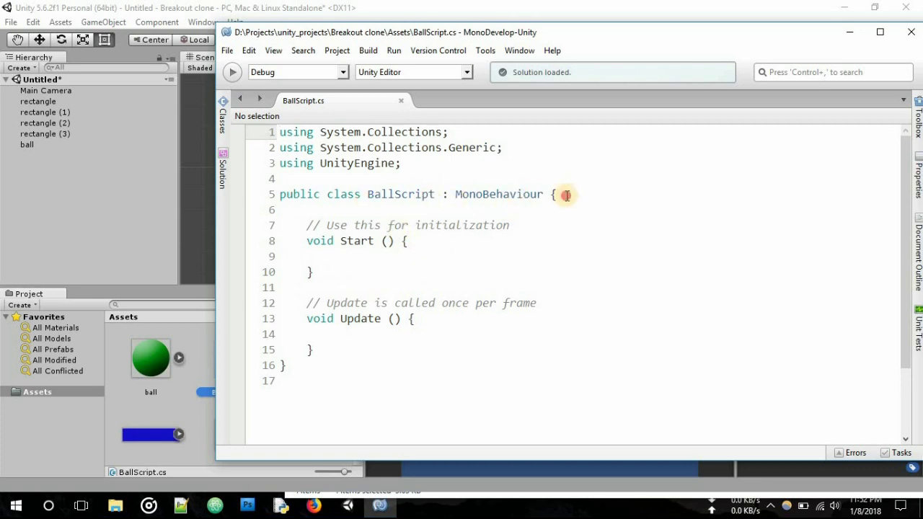
pyautogui.click(563, 194)
pyautogui.press('Return')
pyautogui.press('Return')
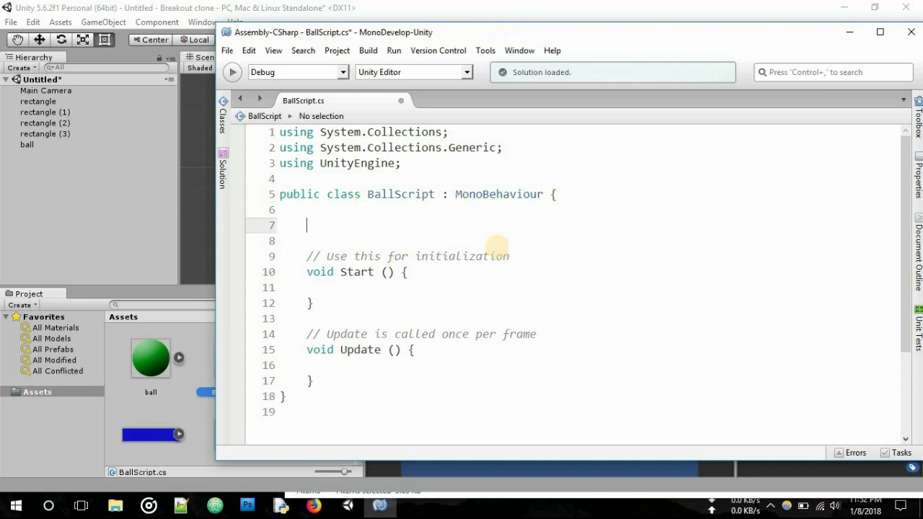
pyautogui.write('Ri')
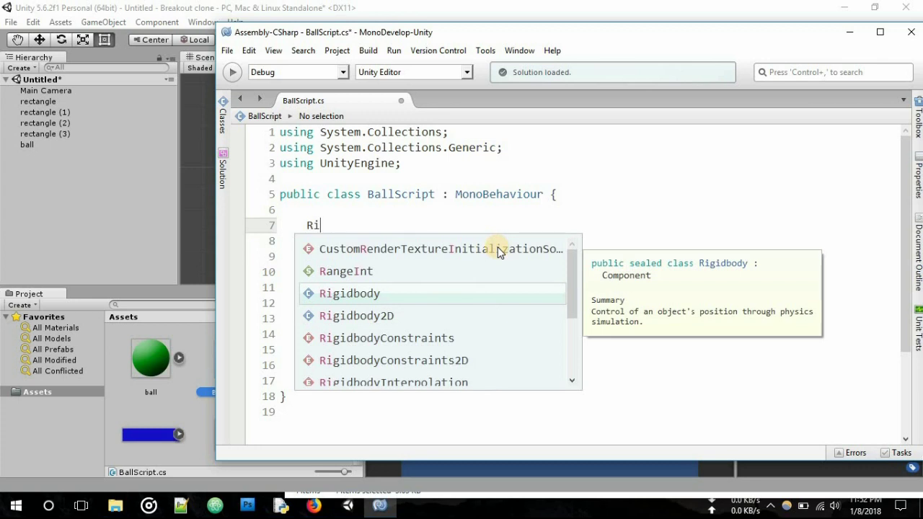
pyautogui.write('gi')
pyautogui.press('Down')
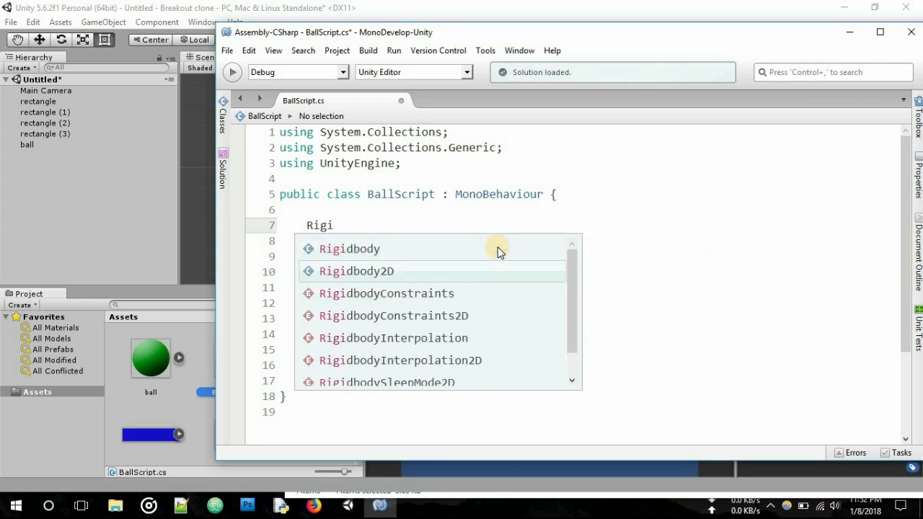
pyautogui.press('Return')
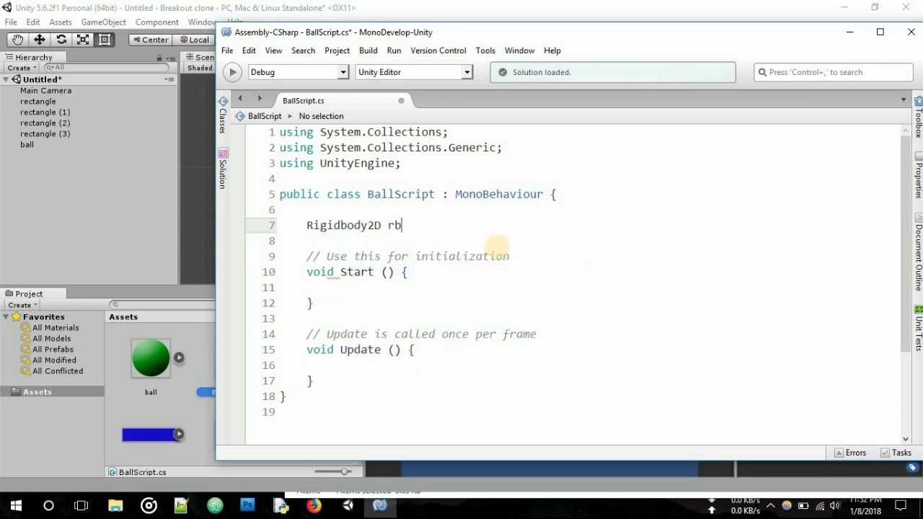
# In Start, assign rb = GetComponent<Rigidbody2D>()
pyautogui.click(357, 286)
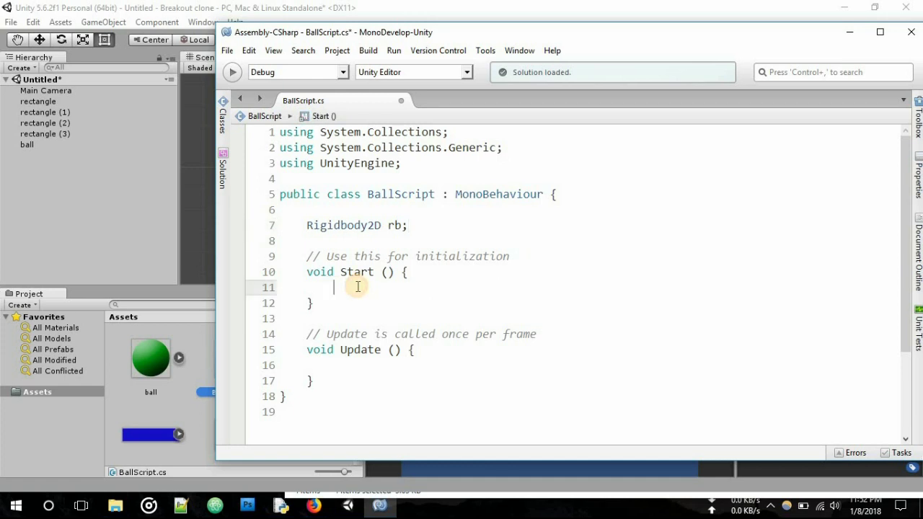
pyautogui.write('rb = ')
pyautogui.write('G')
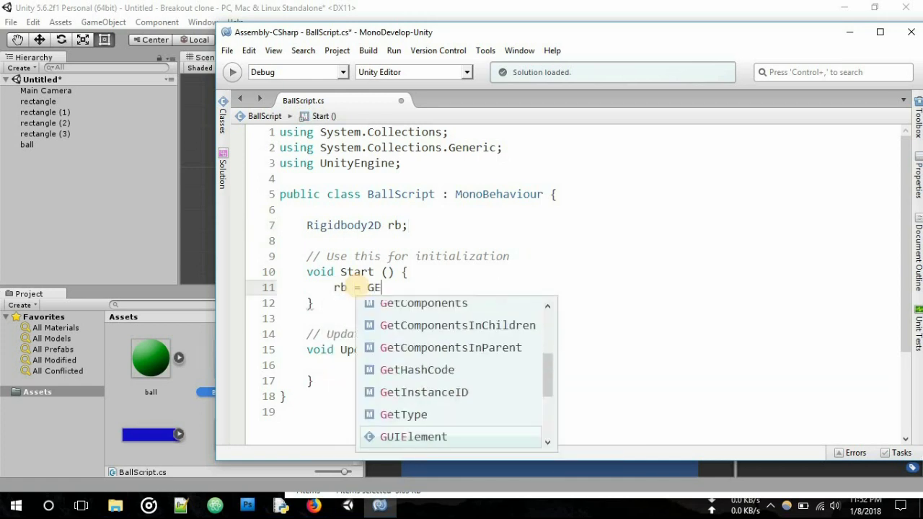
pyautogui.write('etCom')
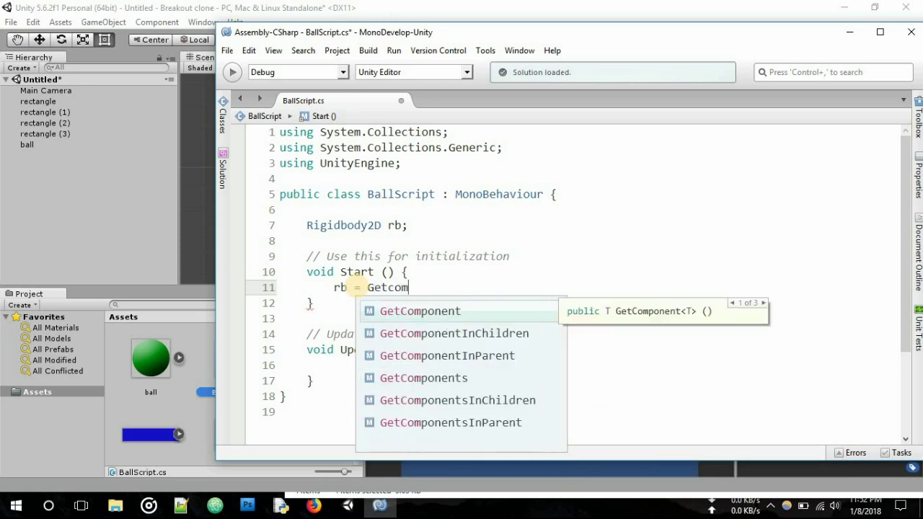
pyautogui.press('Return')
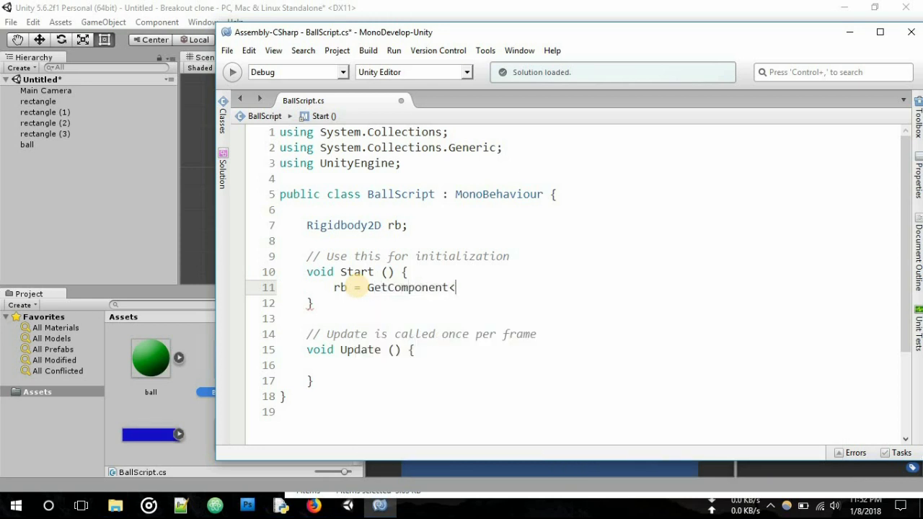
pyautogui.write('Rig')
pyautogui.press('Down')
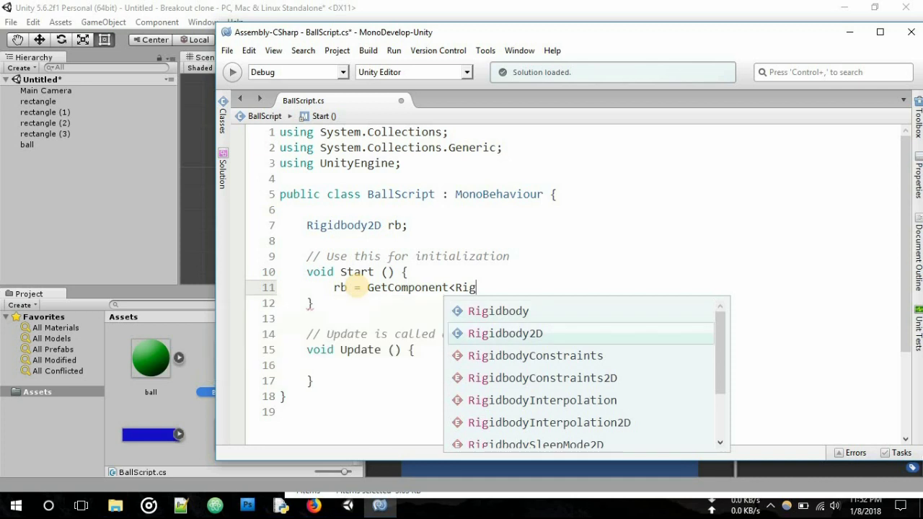
pyautogui.press('Return')
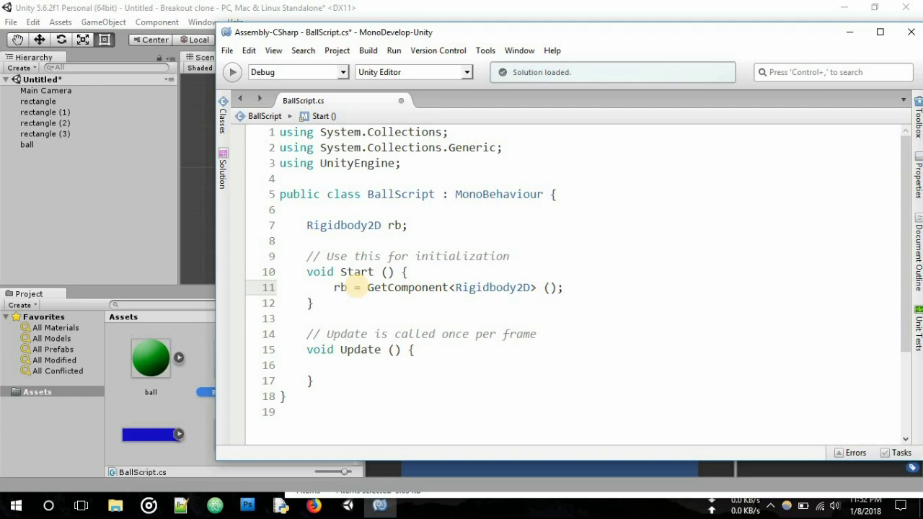
# Set rb.velocity to new Vector2(10f, 10f) on the next line and save the script
pyautogui.press('Return')
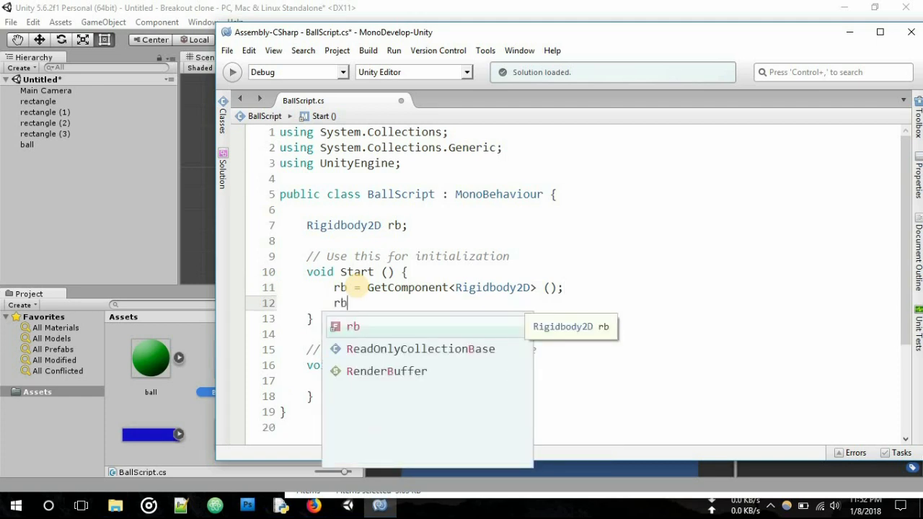
pyautogui.write('.vel')
pyautogui.press('Return')
pyautogui.write('= new ')
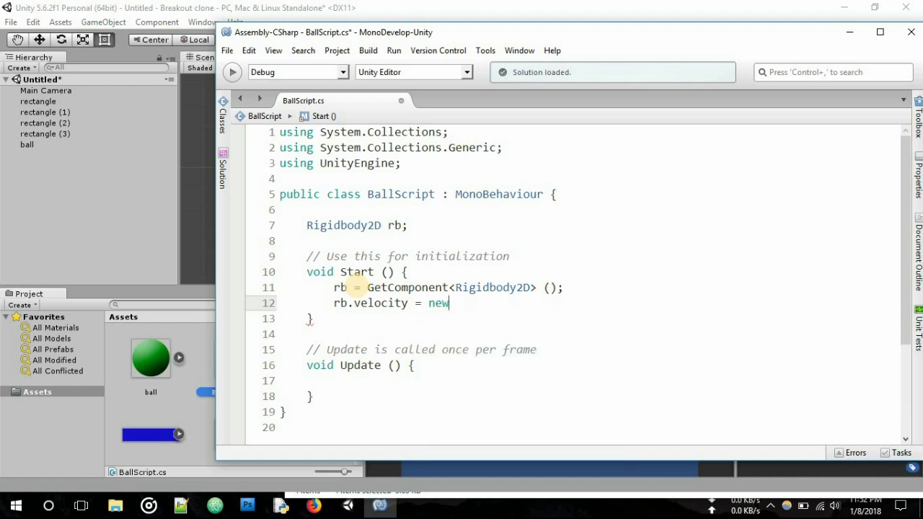
pyautogui.write('Vector')
pyautogui.press('Return')
pyautogui.write('(')
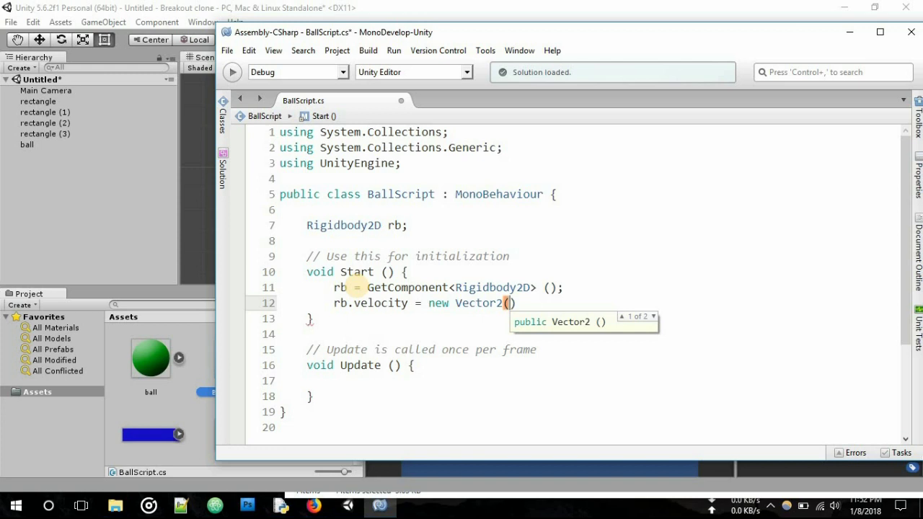
pyautogui.write('1')
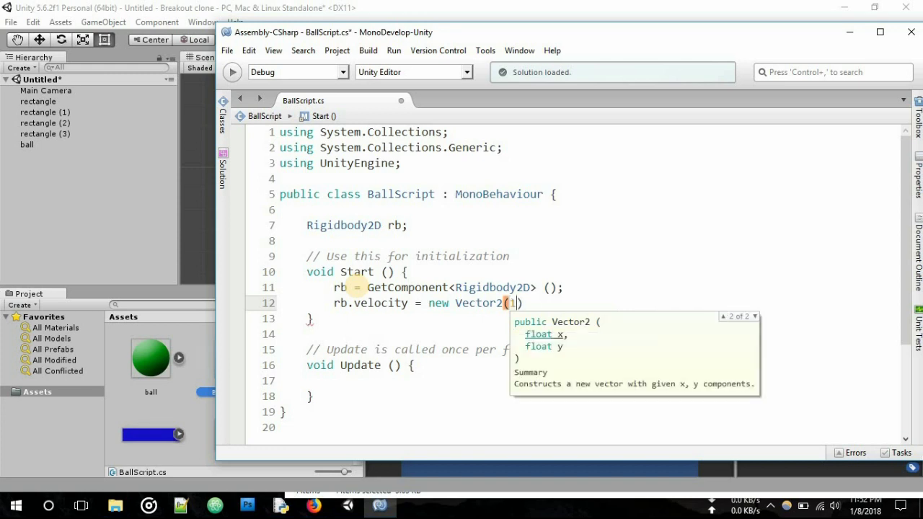
pyautogui.write('0f,')
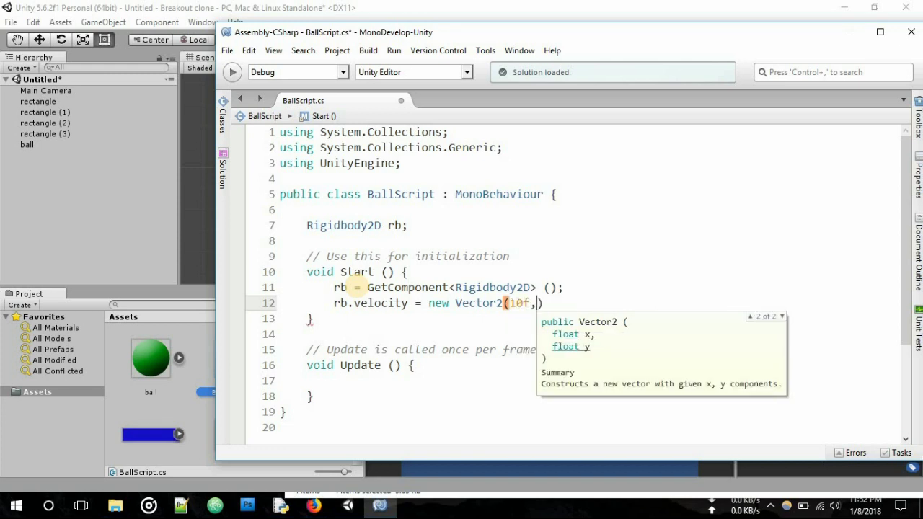
pyautogui.write(' 20')
pyautogui.press('BackSpace')
pyautogui.press('BackSpace')
pyautogui.write('10f')
pyautogui.write(');')
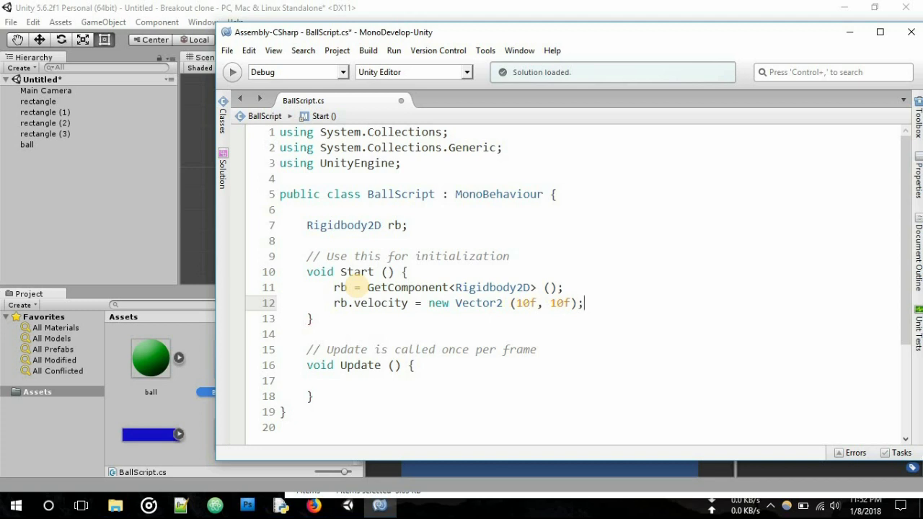
pyautogui.hotkey('ctrl', 's')
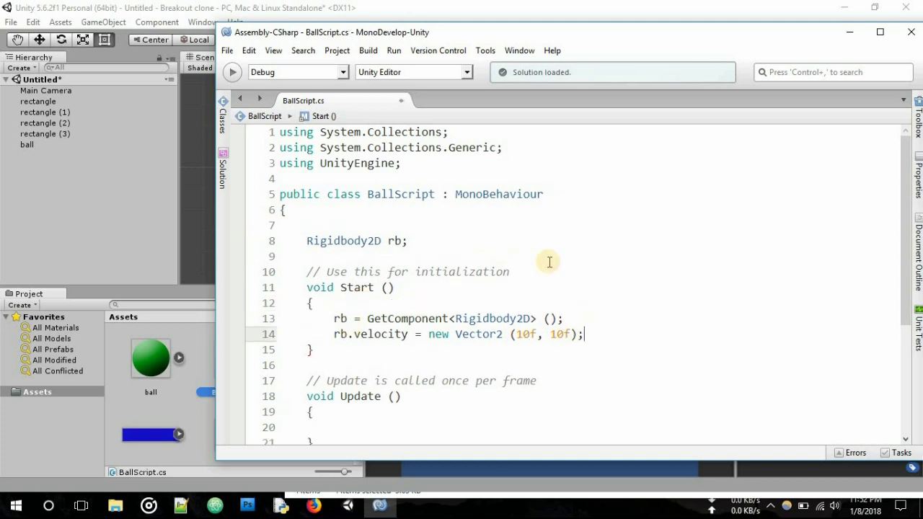
# Return to Unity and play the scene to watch the ball launch toward the lower-right, then stop
pyautogui.click(135, 6)
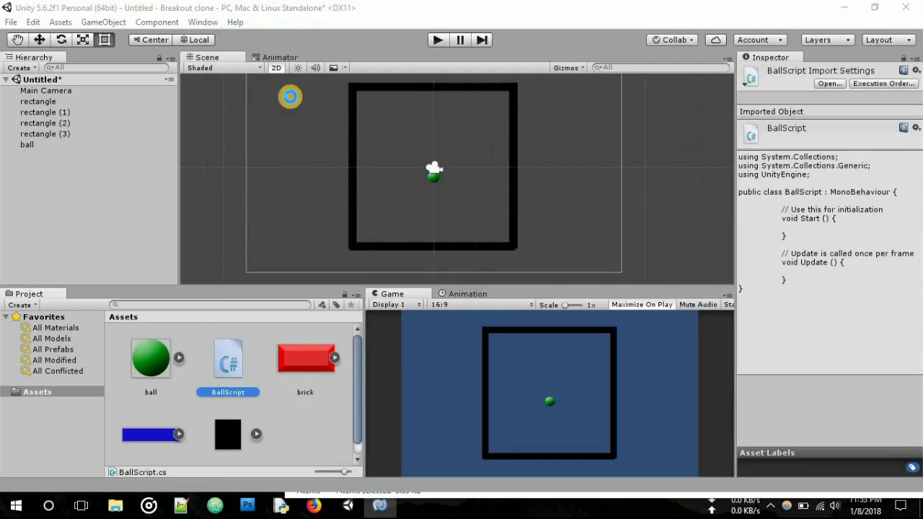
pyautogui.click(437, 40)
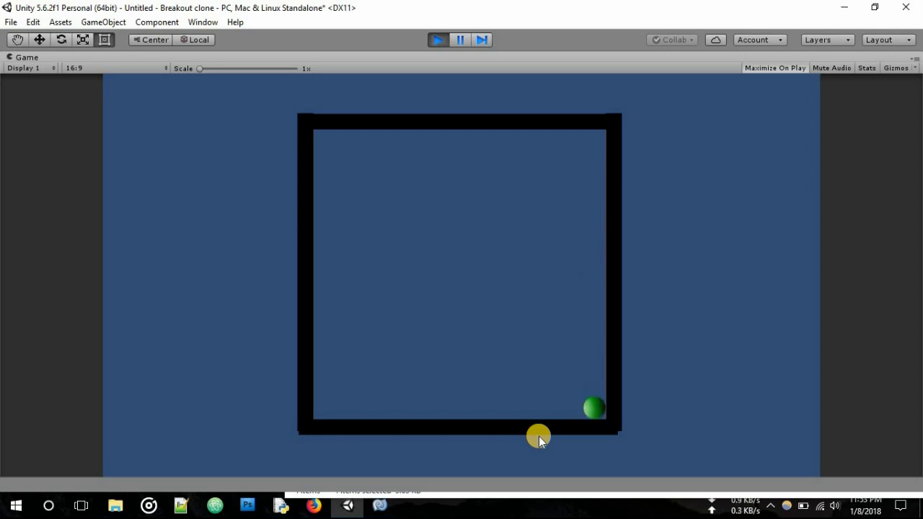
pyautogui.click(435, 40)
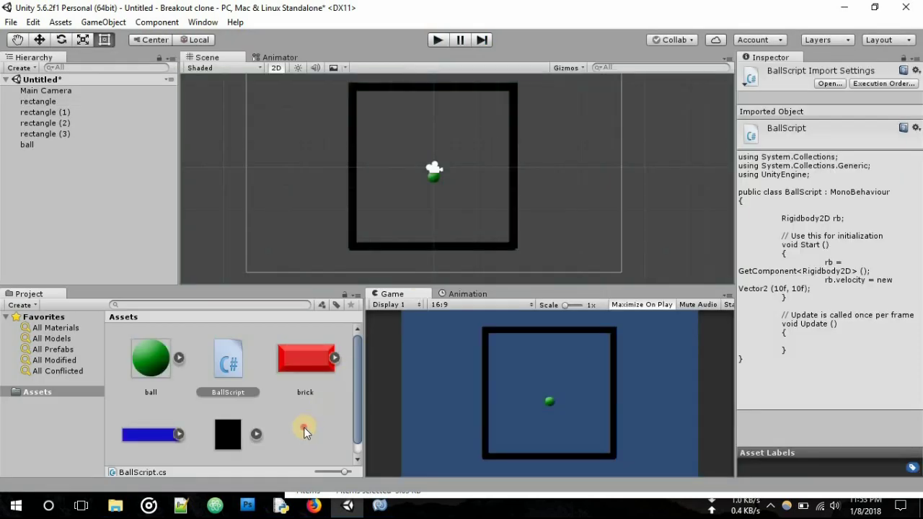
pyautogui.click(130, 163)
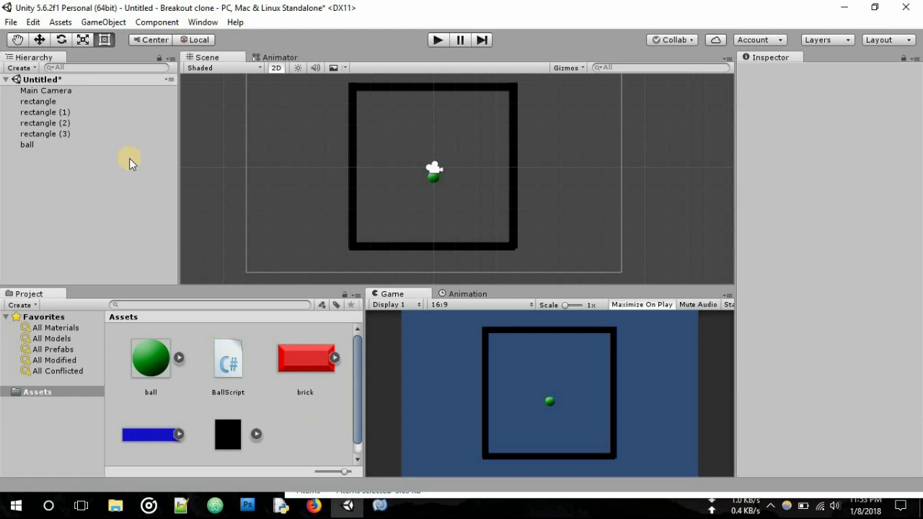
# Create a Physics Material 2D in Assets and name it Bounce
pyautogui.rightClick(311, 423)
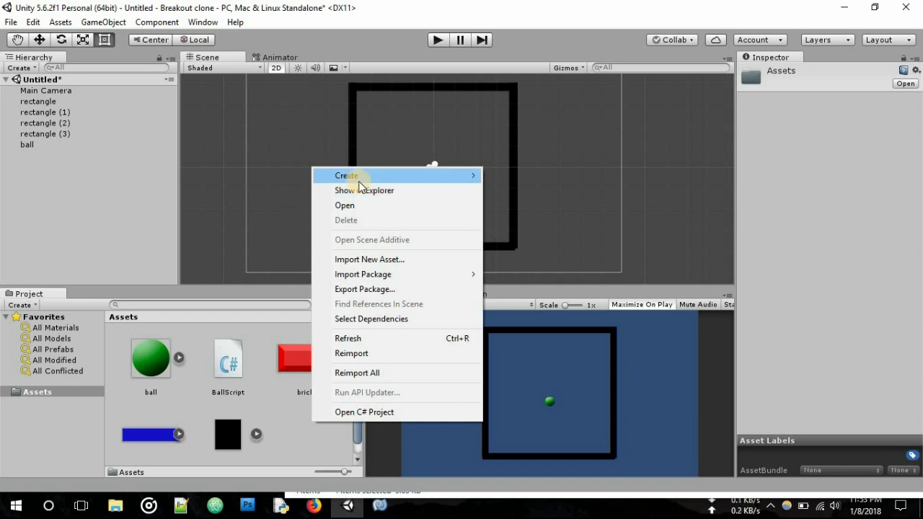
pyautogui.moveTo(360, 186)
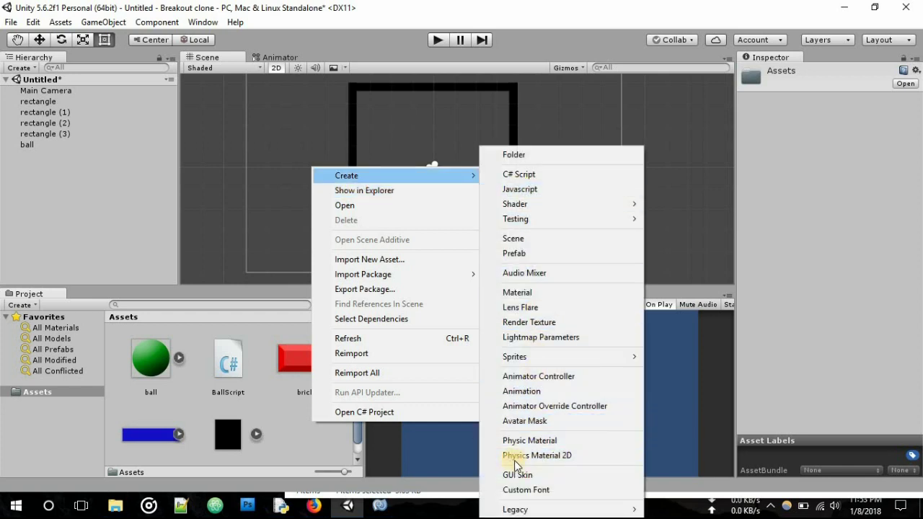
pyautogui.click(552, 461)
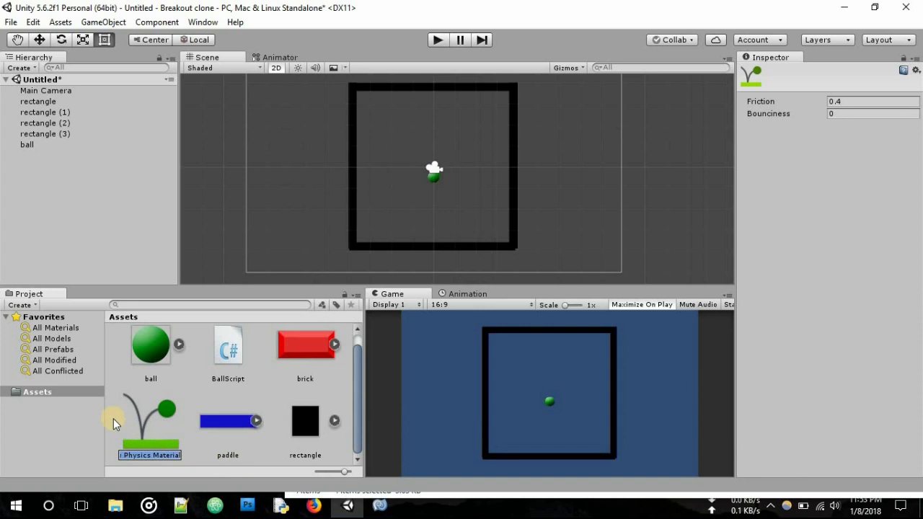
pyautogui.write('Bouc')
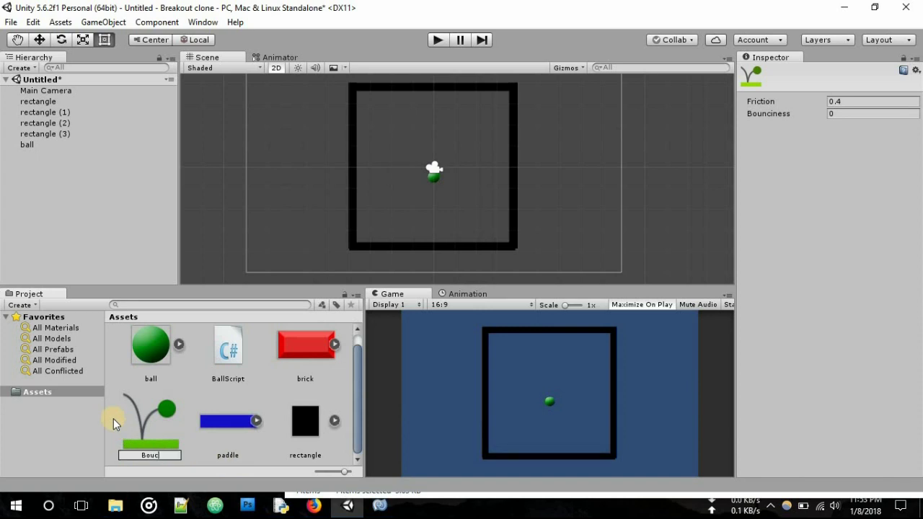
pyautogui.write('e')
pyautogui.press('Return')
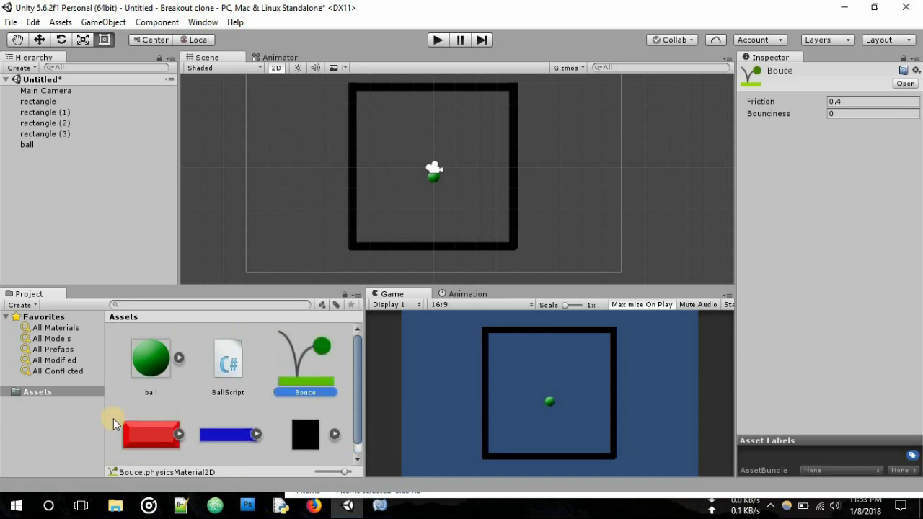
pyautogui.click(304, 375)
pyautogui.write('ce')
pyautogui.press('Return')
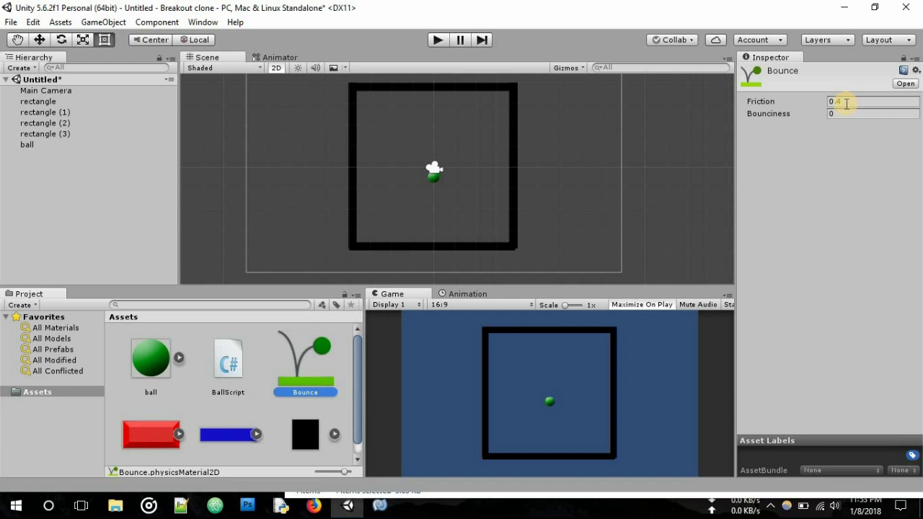
# Set the Bounce material's Friction to 0 and Bounciness to 1
pyautogui.click(853, 102)
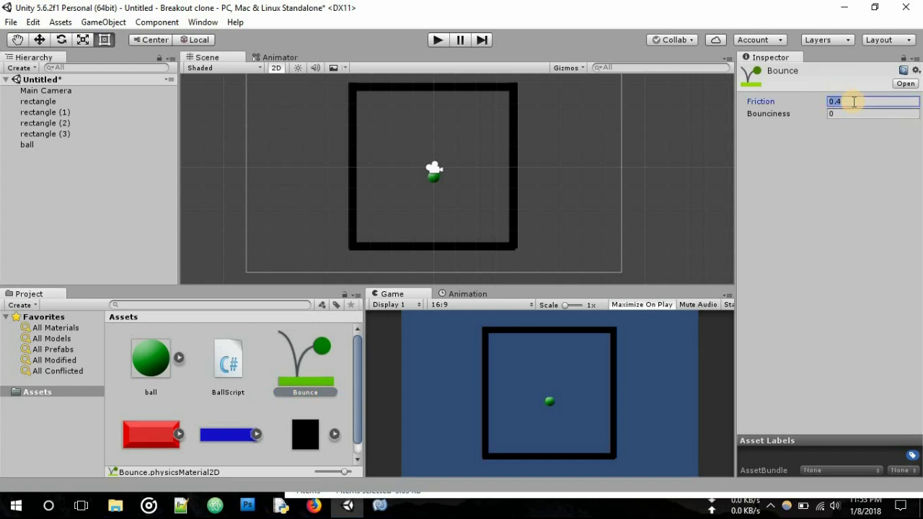
pyautogui.write('0')
pyautogui.click(843, 114)
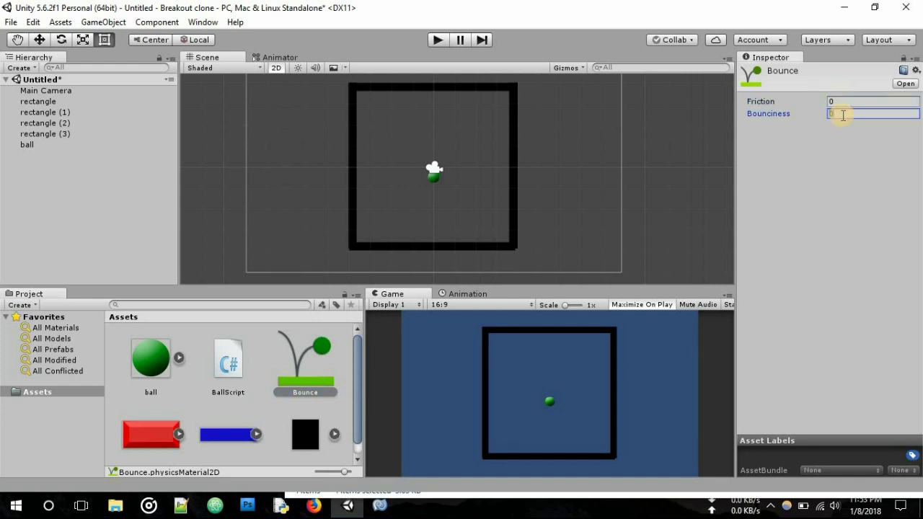
pyautogui.write('1')
# Assign the Bounce material to the ball's Circle Collider 2D, then stop the bounce test run
pyautogui.click(33, 143)
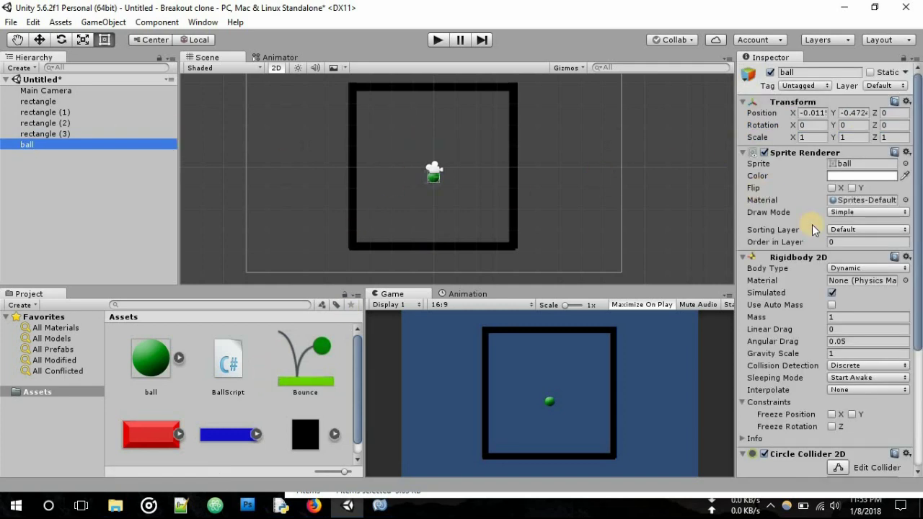
pyautogui.scroll(-2, 813, 227)
pyautogui.scroll(-5, 813, 226)
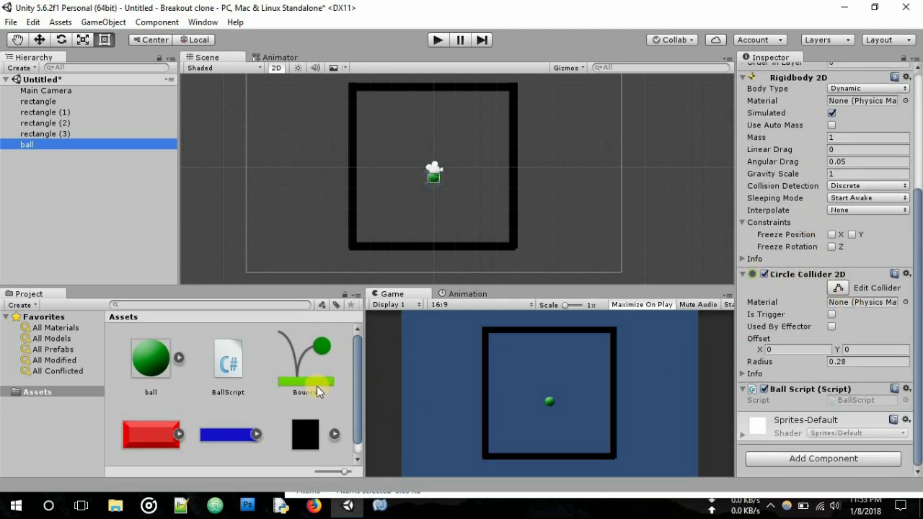
pyautogui.moveTo(307, 386); pyautogui.dragTo(865, 306)
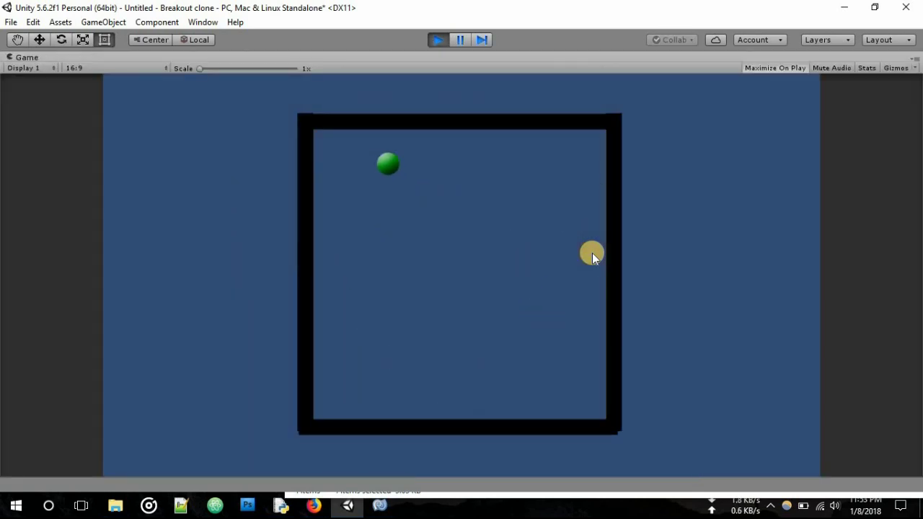
pyautogui.click(437, 39)
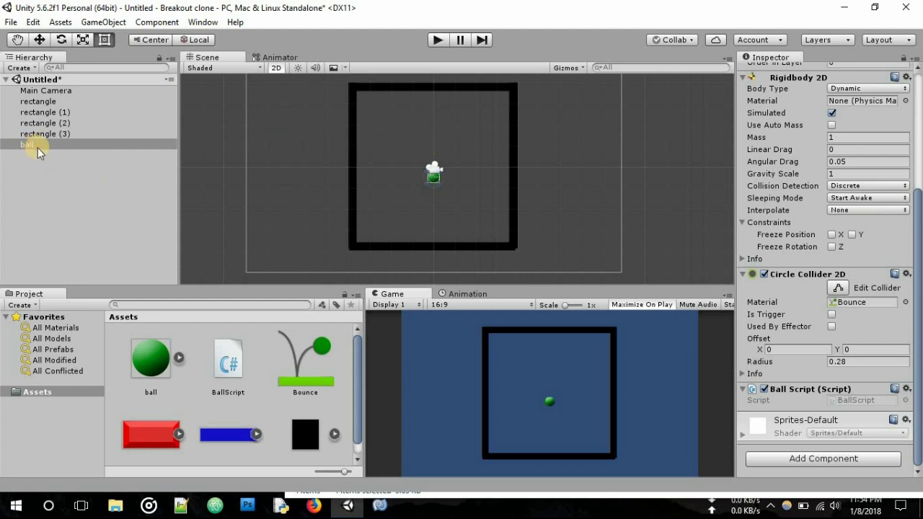
pyautogui.click(358, 399)
# Place the paddle sprite in the scene near the bottom wall
pyautogui.moveTo(357, 400)
pyautogui.mouseDown()
pyautogui.moveTo(232, 424)
pyautogui.moveTo(432, 223)
pyautogui.mouseUp()
pyautogui.click(230, 424)
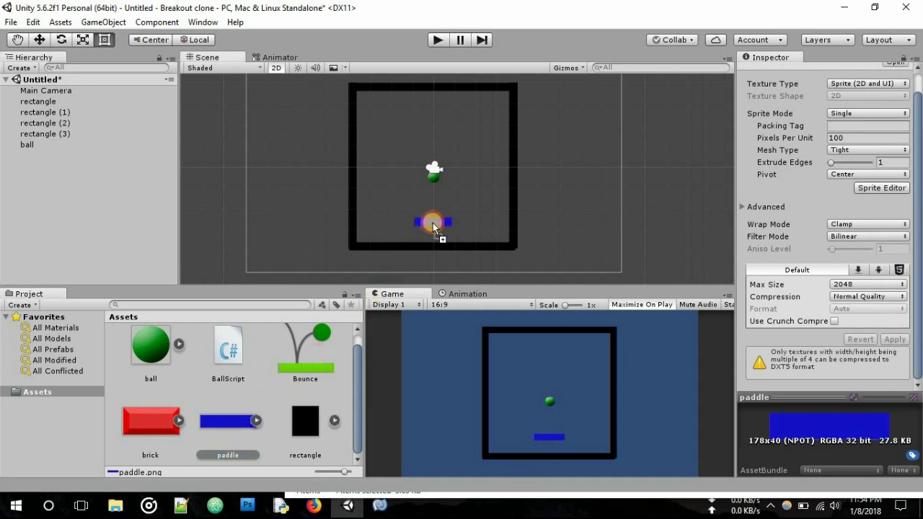
pyautogui.moveTo(433, 223); pyautogui.dragTo(433, 223)
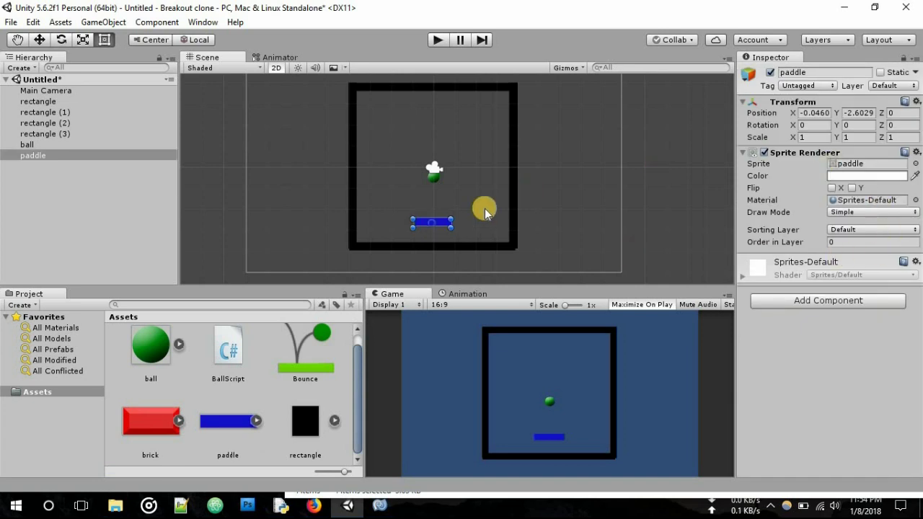
# Add a Rigidbody 2D to the paddle and freeze its Y position
pyautogui.click(816, 303)
pyautogui.scroll(-2, 812, 221)
pyautogui.scroll(3, 810, 177)
pyautogui.click(808, 163)
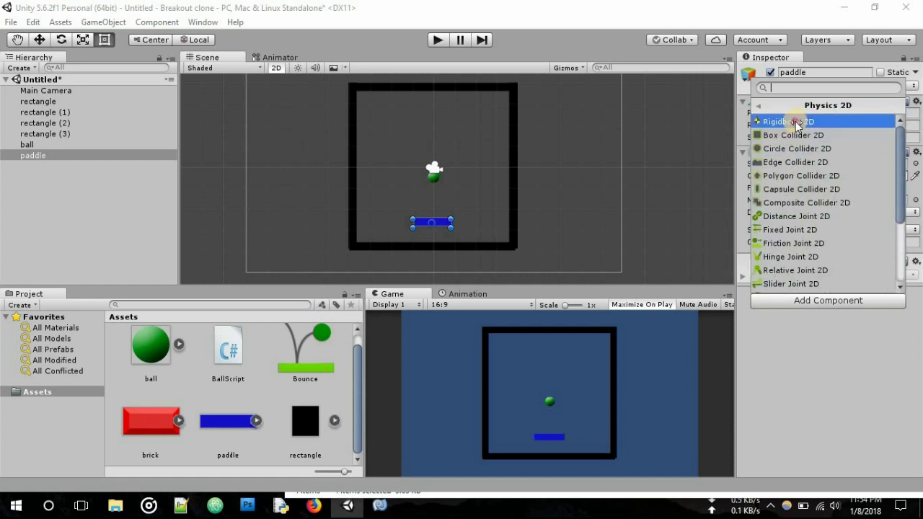
pyautogui.click(796, 124)
pyautogui.scroll(-1, 822, 332)
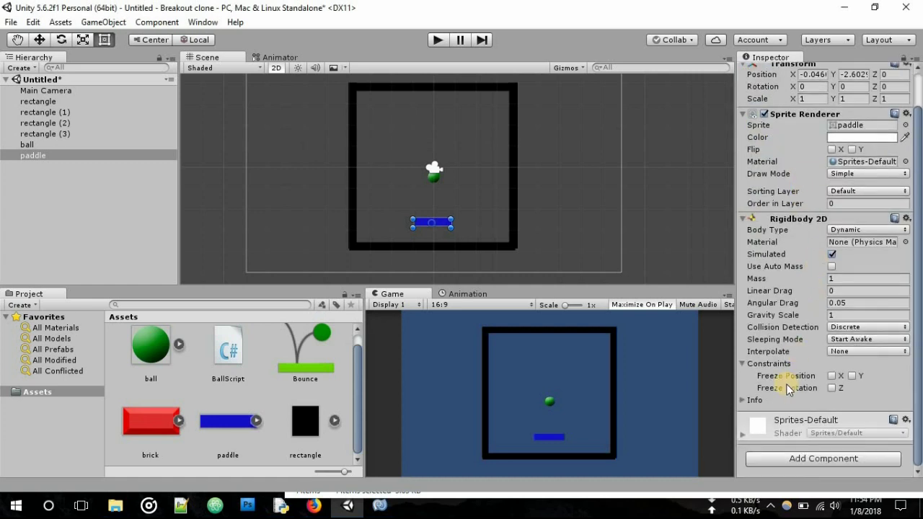
pyautogui.click(746, 401)
pyautogui.scroll(-3, 772, 380)
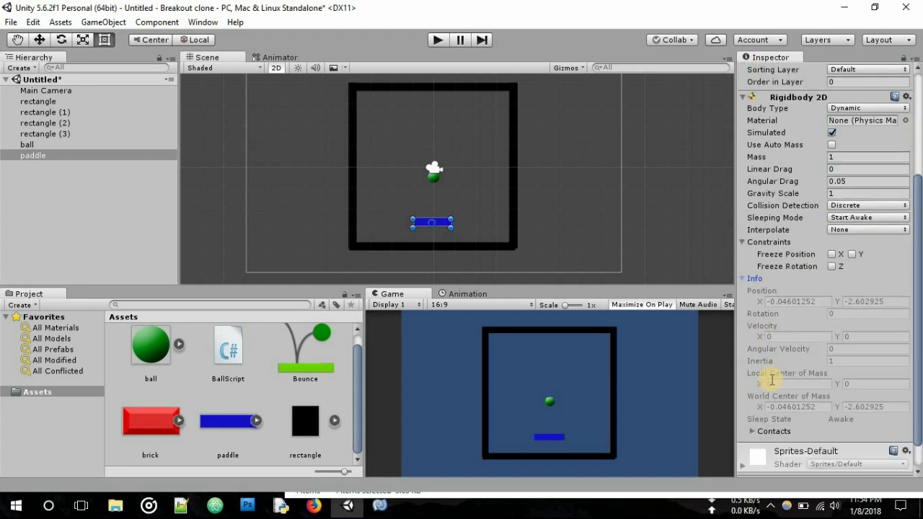
pyautogui.scroll(-1, 772, 380)
pyautogui.click(753, 244)
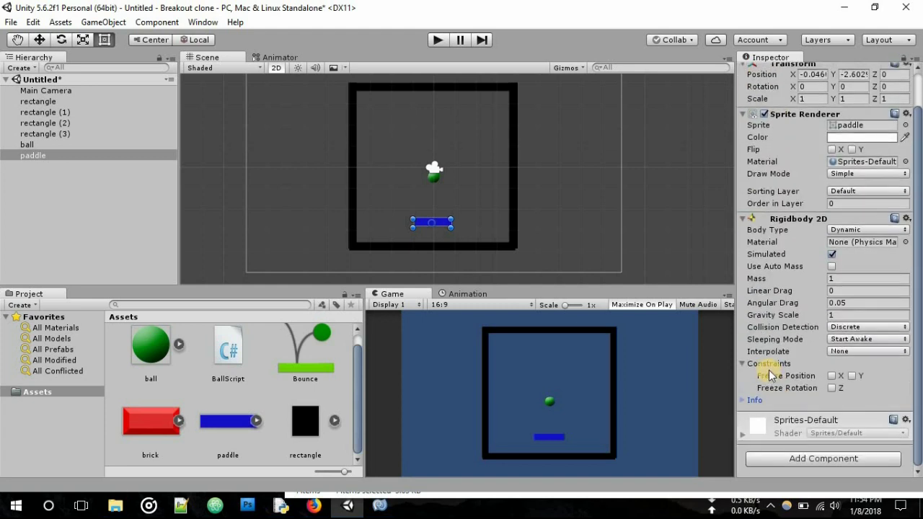
pyautogui.click(852, 376)
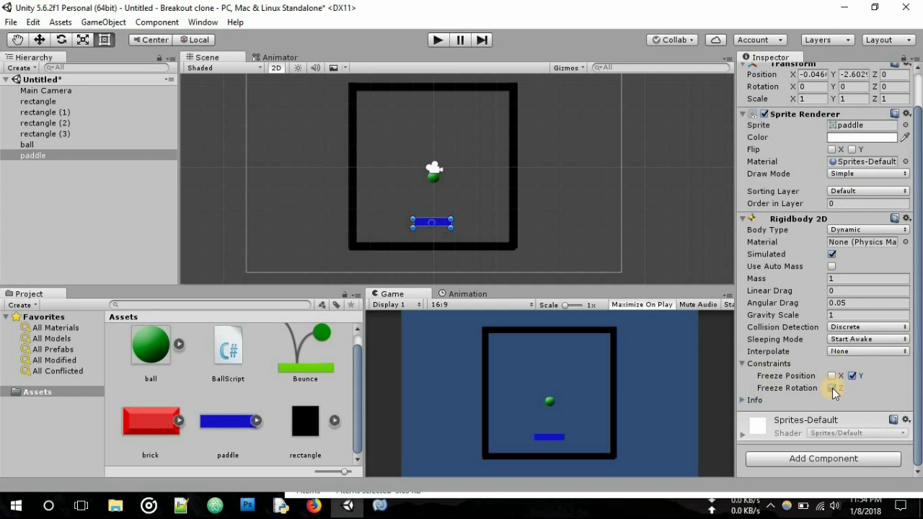
# Add a Box Collider 2D to the paddle
pyautogui.click(803, 456)
pyautogui.click(780, 320)
pyautogui.click(785, 296)
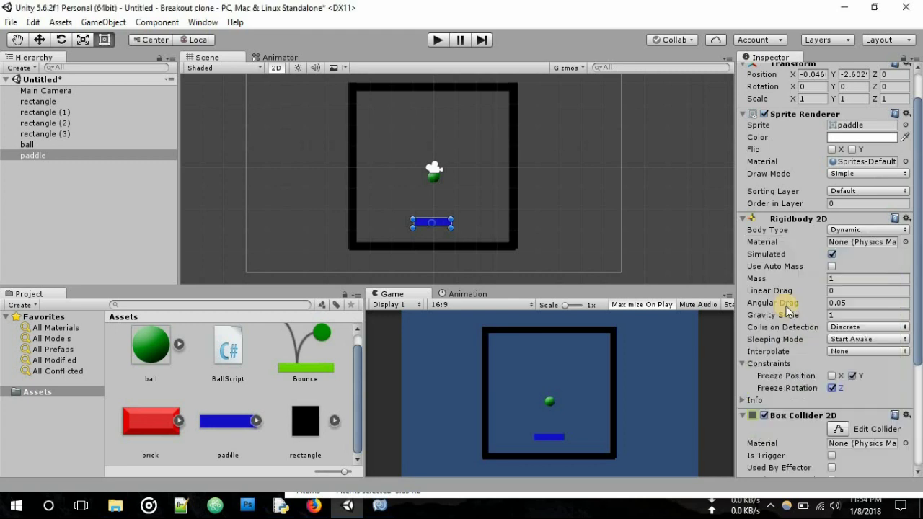
pyautogui.scroll(-4, 838, 320)
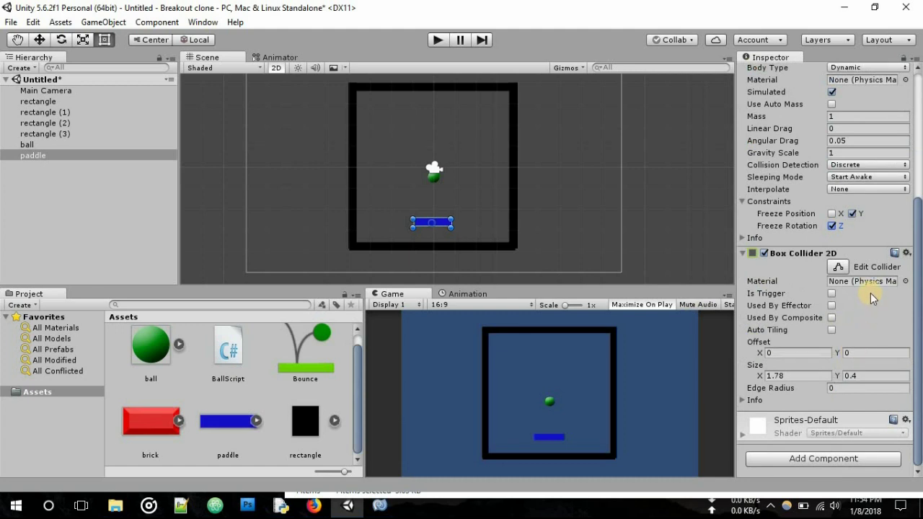
# Create a new C# script named PaddleScript and attach it to the paddle
pyautogui.click(808, 457)
pyautogui.scroll(-3, 814, 424)
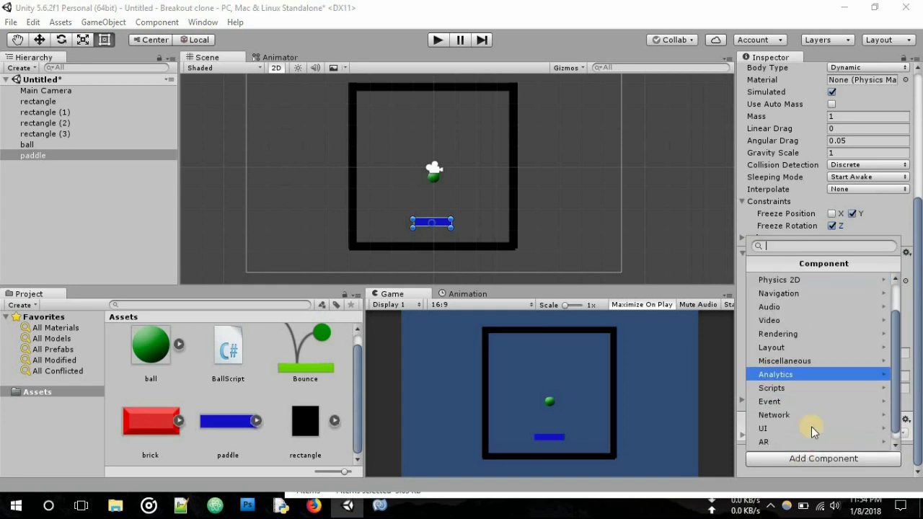
pyautogui.scroll(-1, 811, 436)
pyautogui.click(809, 442)
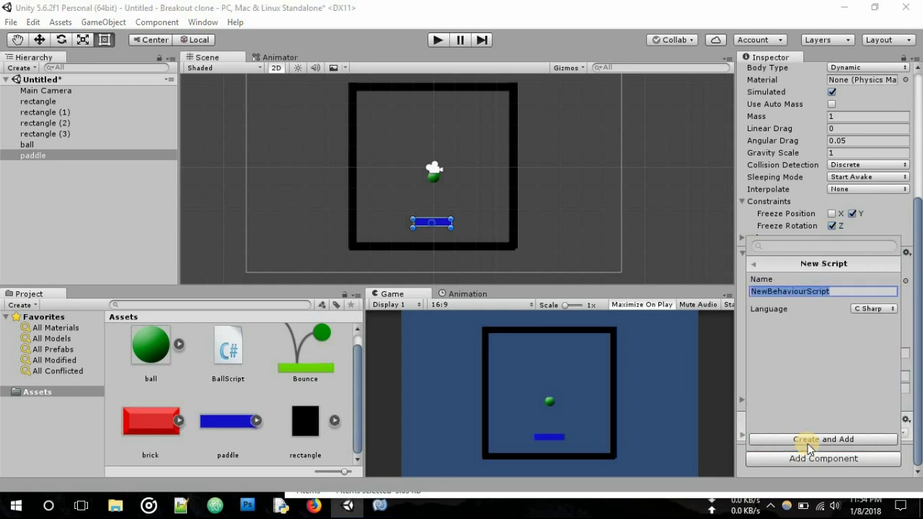
pyautogui.write('Paddle')
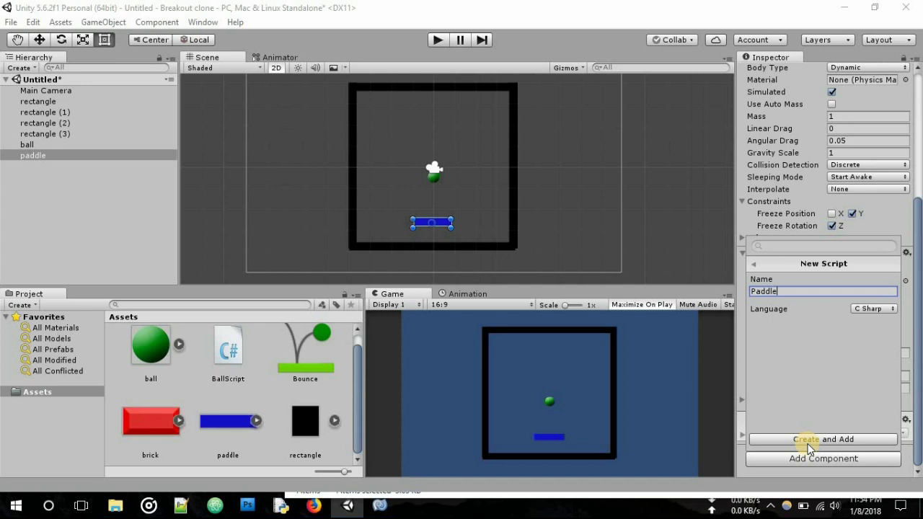
pyautogui.write('ipt')
pyautogui.click(809, 445)
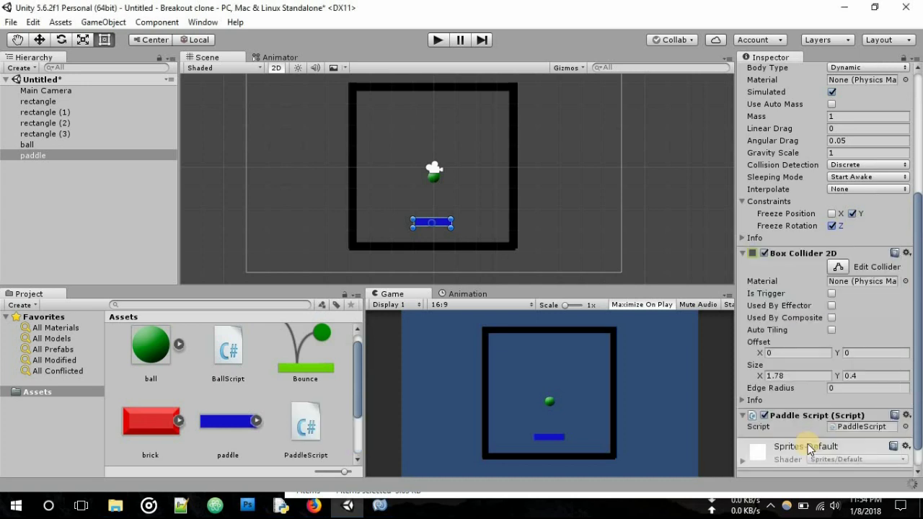
# Open the PaddleScript asset's code in MonoDevelop
pyautogui.click(850, 427)
pyautogui.click(309, 409)
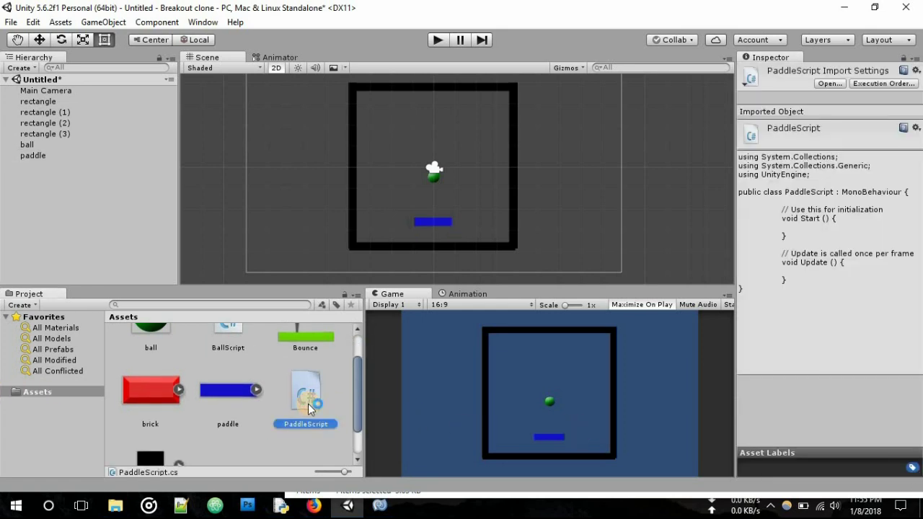
pyautogui.click(378, 508)
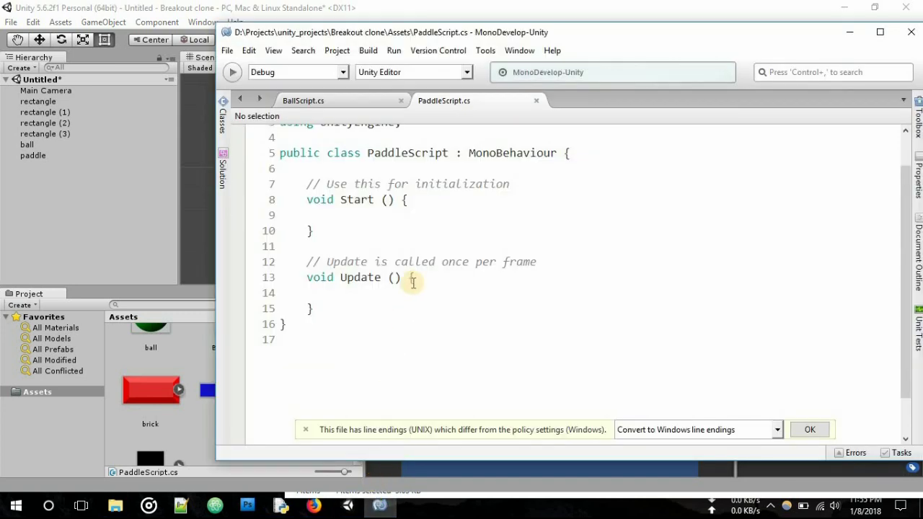
# Declare a Rigidbody2D field named rb in the PaddleScript class
pyautogui.scroll(1, 414, 282)
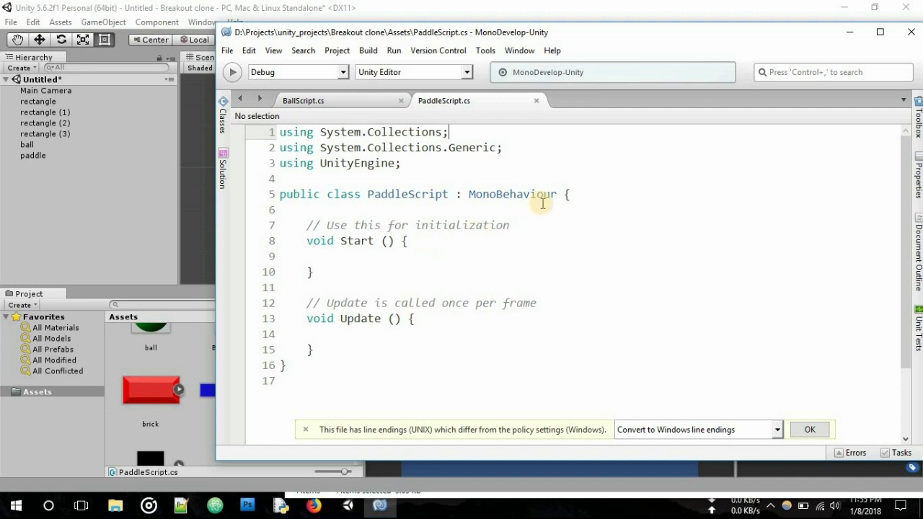
pyautogui.click(590, 192)
pyautogui.press('Return')
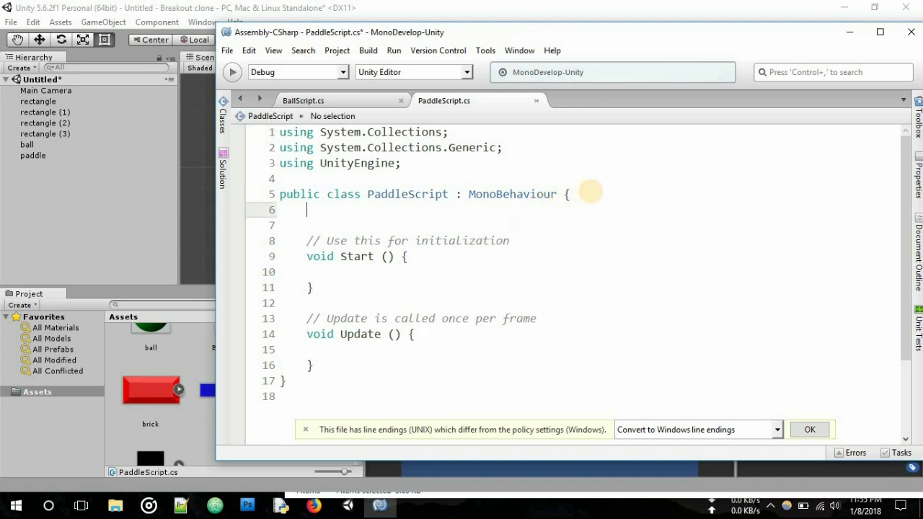
pyautogui.press('Return')
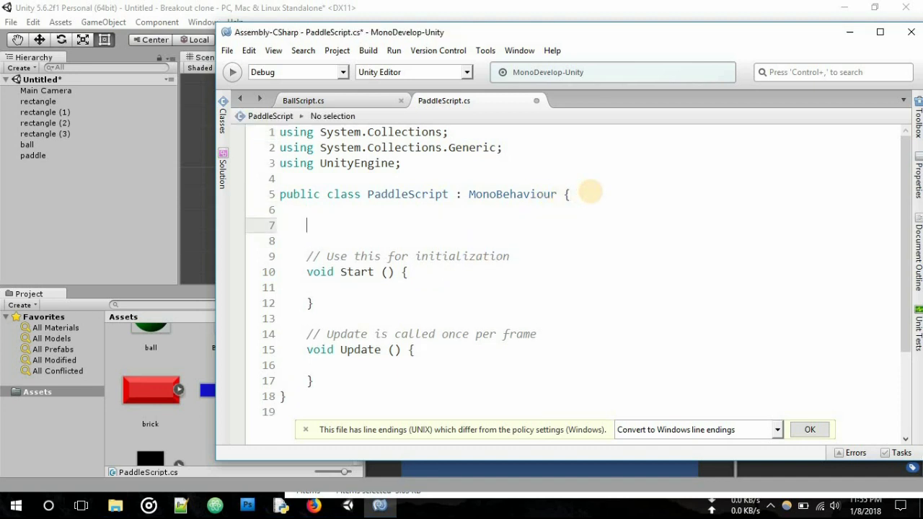
pyautogui.write('Rigi')
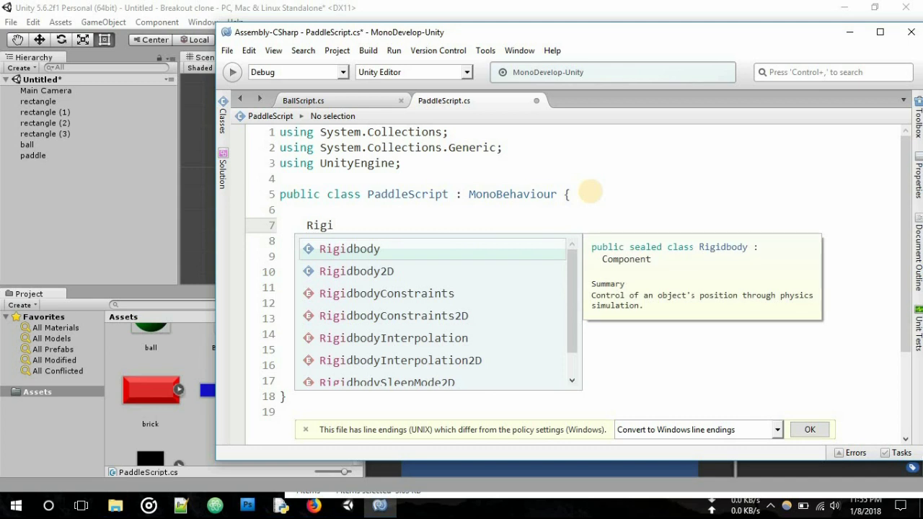
pyautogui.press('Down')
pyautogui.press('Return')
pyautogui.write('rb;')
pyautogui.press('Return')
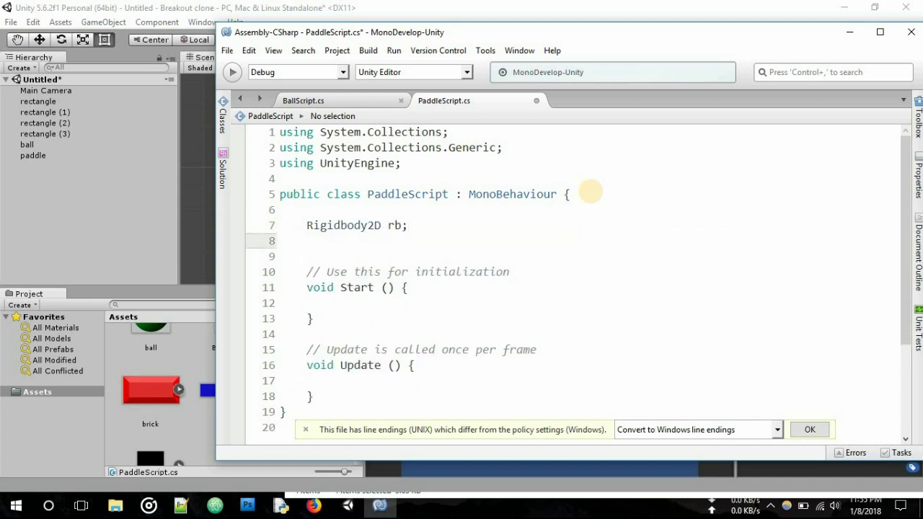
# In Start, assign rb = GetComponent<Rigidbody2D>();
pyautogui.click(421, 301)
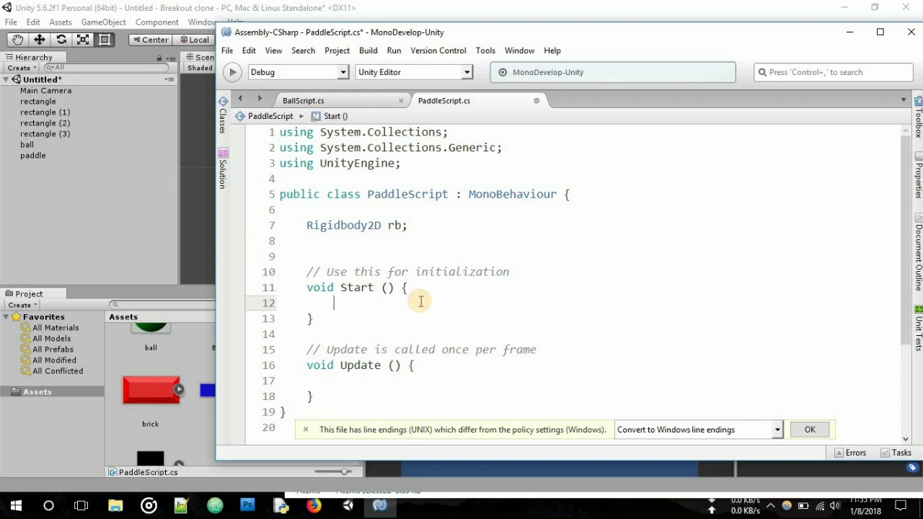
pyautogui.write('rb')
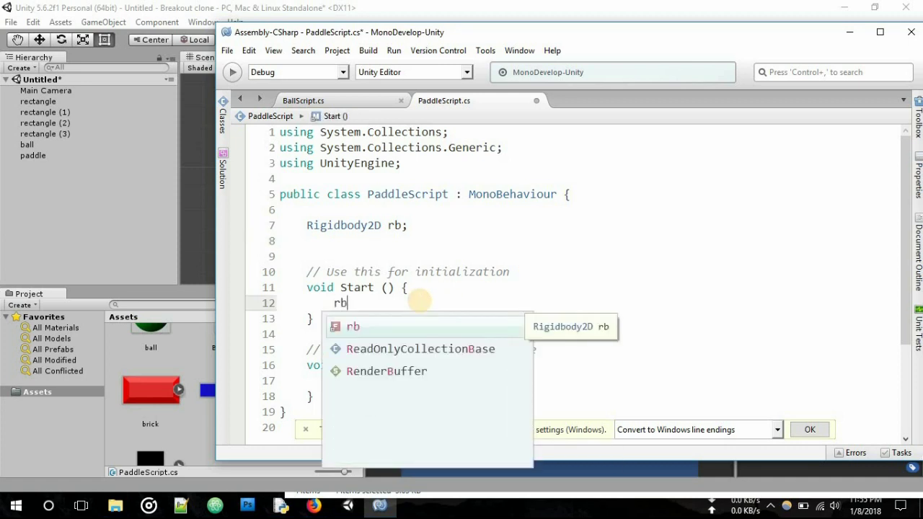
pyautogui.write(' = ')
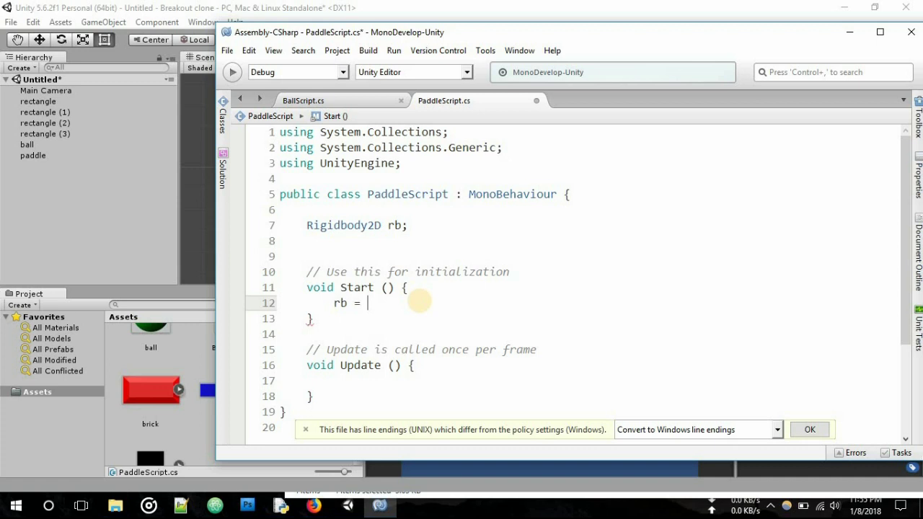
pyautogui.write('GetCom')
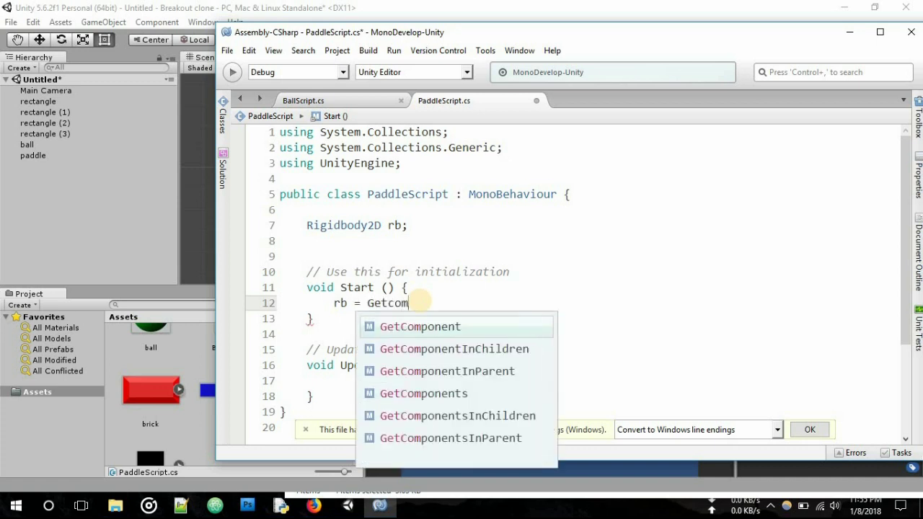
pyautogui.write('ponent<rigi')
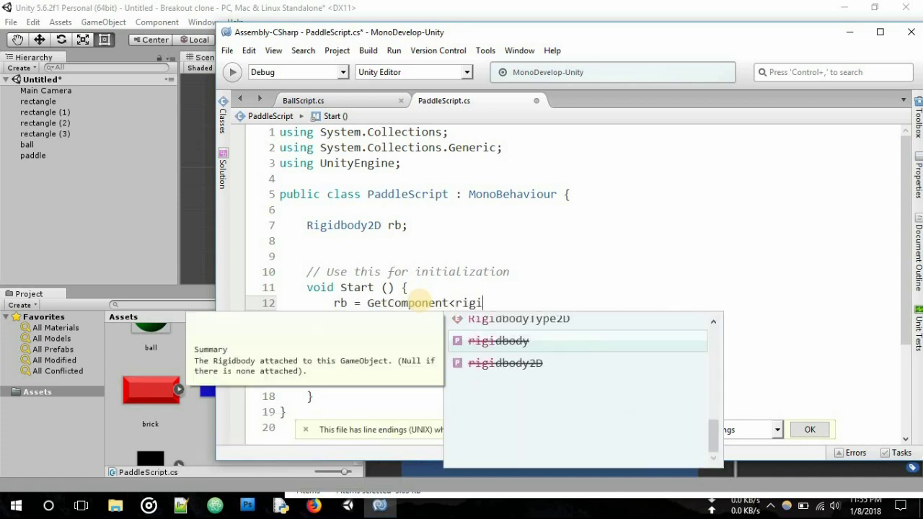
pyautogui.press('Up')
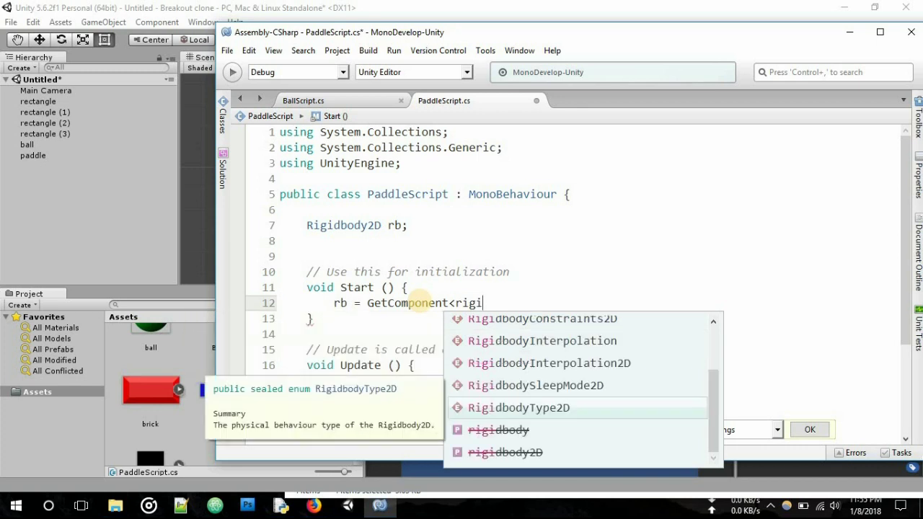
pyautogui.press('Down')
pyautogui.press('Down')
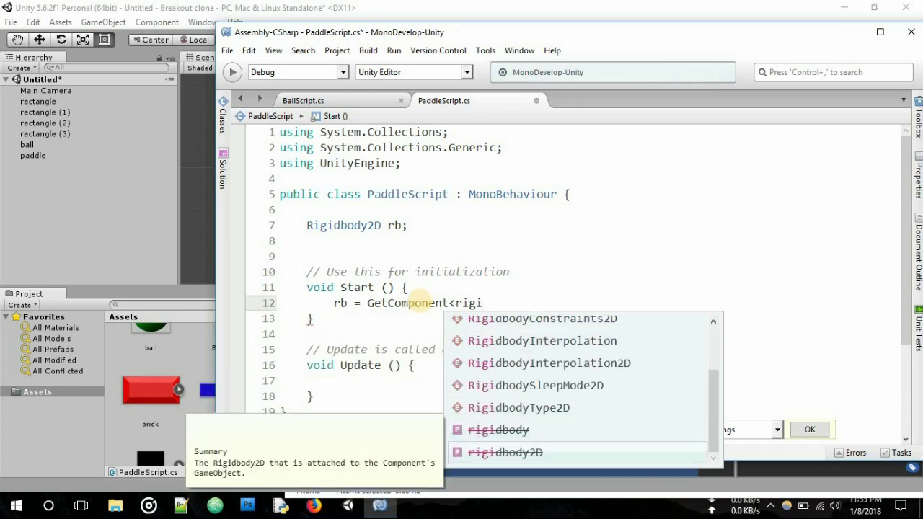
pyautogui.write('gi')
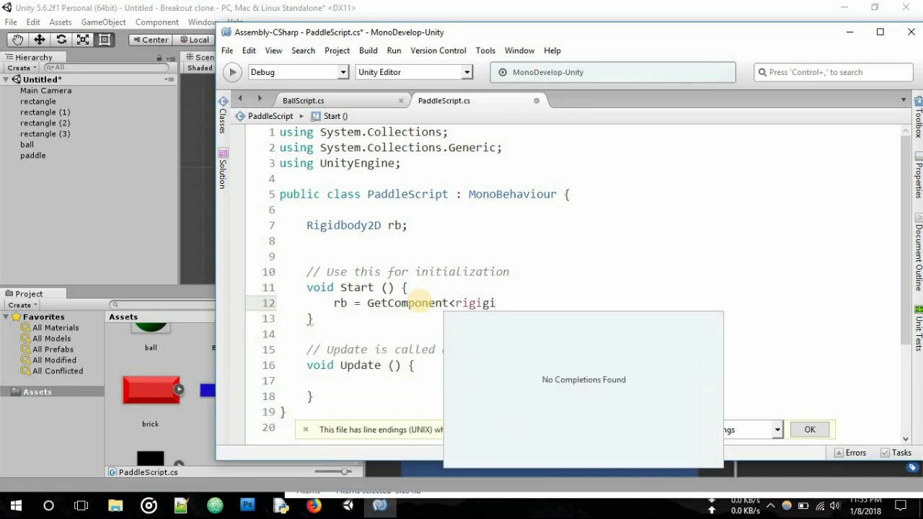
pyautogui.press('BackSpace')
pyautogui.press('BackSpace')
pyautogui.write('dbody')
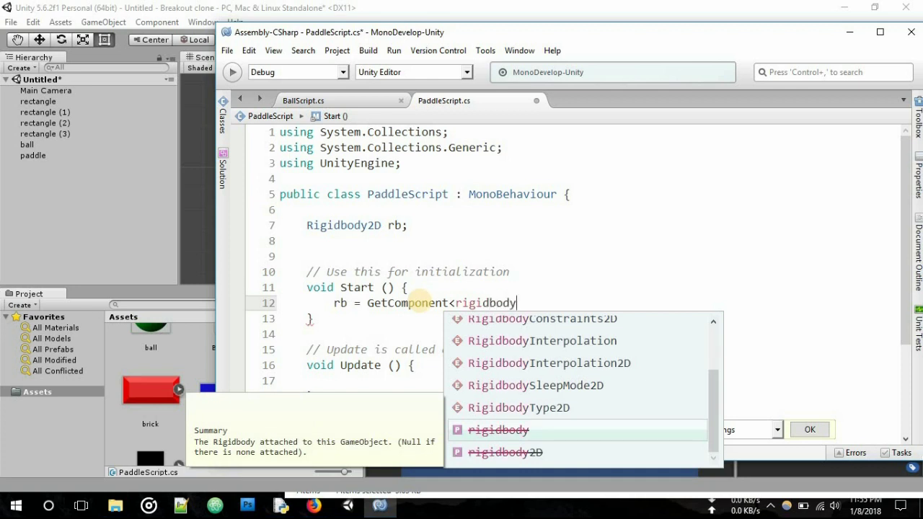
pyautogui.write('2d')
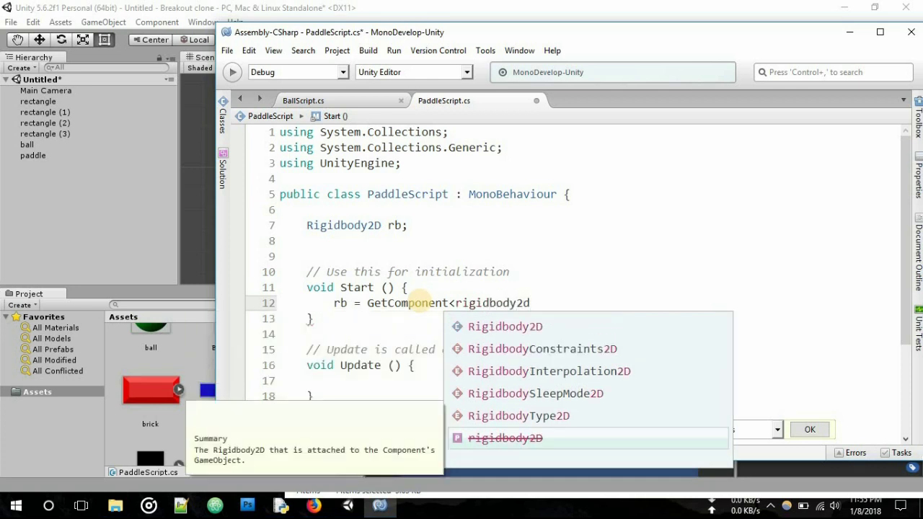
pyautogui.press('Up')
pyautogui.press('Up')
pyautogui.press('Up')
pyautogui.press('Up')
pyautogui.press('Up')
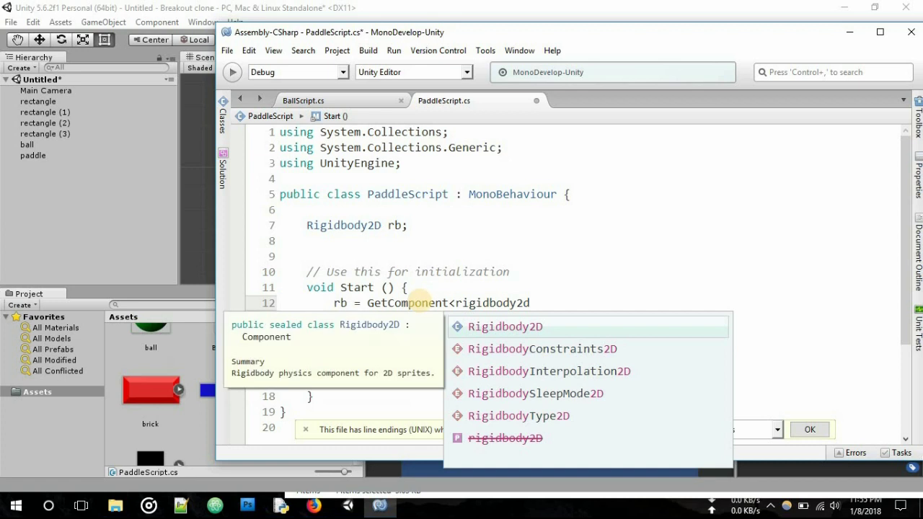
pyautogui.press('Return')
pyautogui.write('> ();')
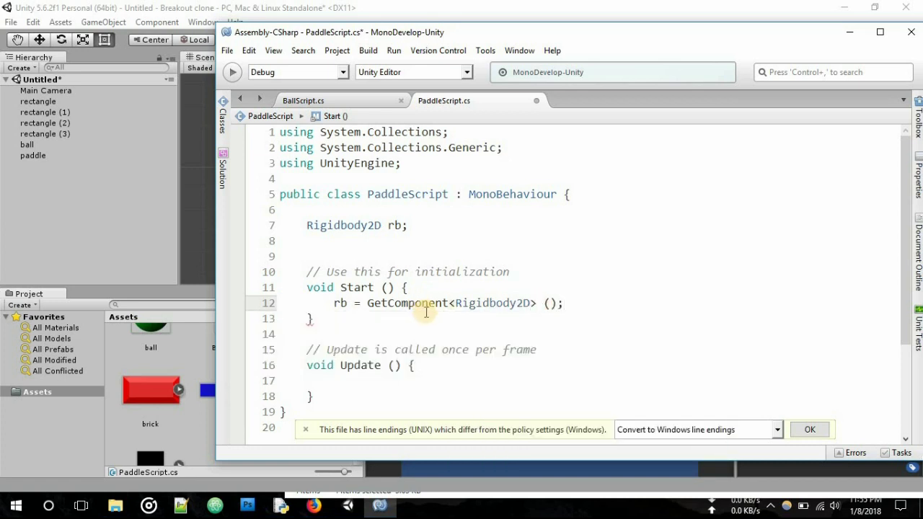
# Add a Vector3 pos field below the rb field
pyautogui.scroll(-1, 427, 312)
pyautogui.scroll(1, 423, 308)
pyautogui.click(395, 235)
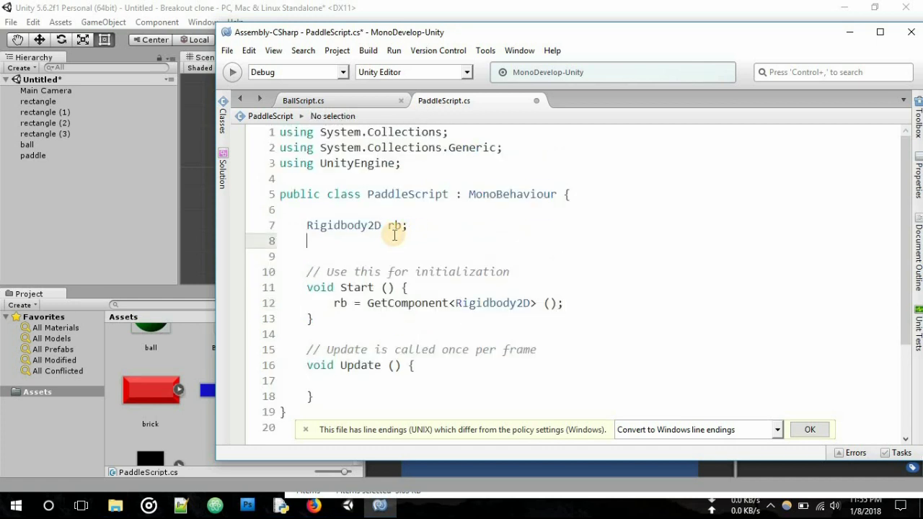
pyautogui.write('Ve')
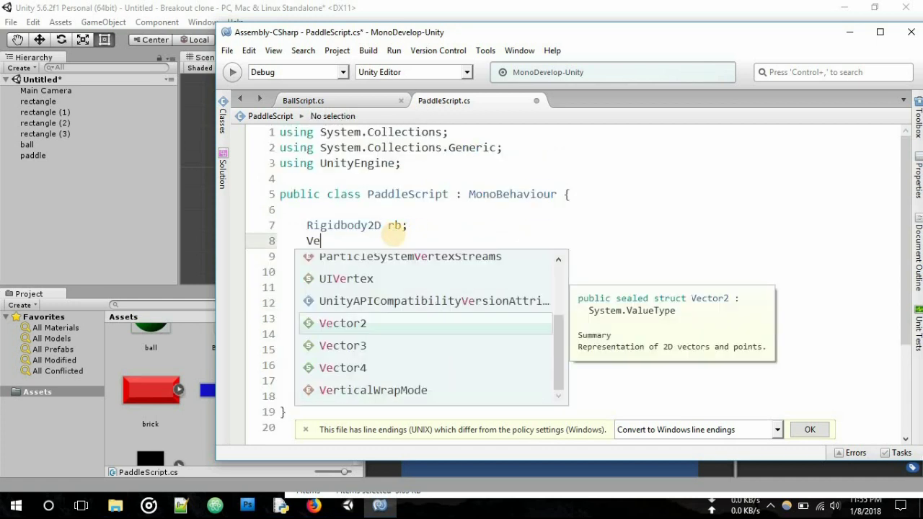
pyautogui.write('ctor3 ')
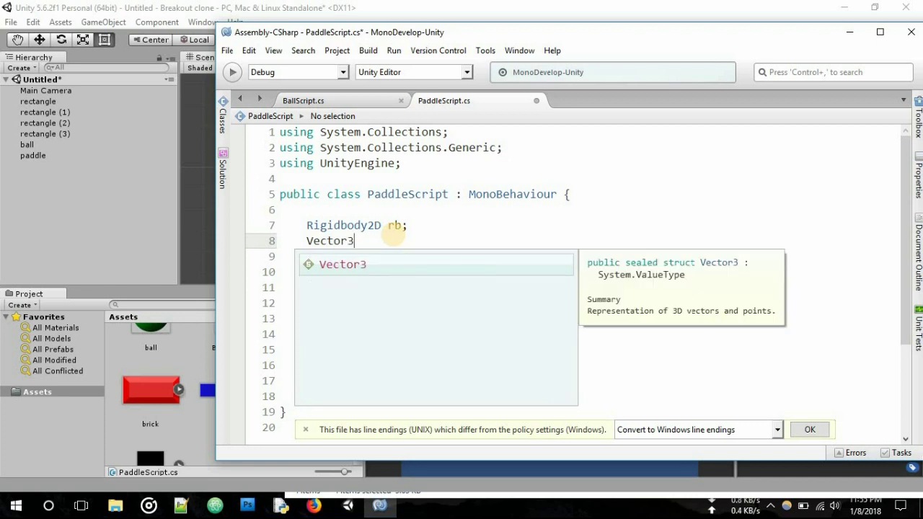
pyautogui.write('pos;')
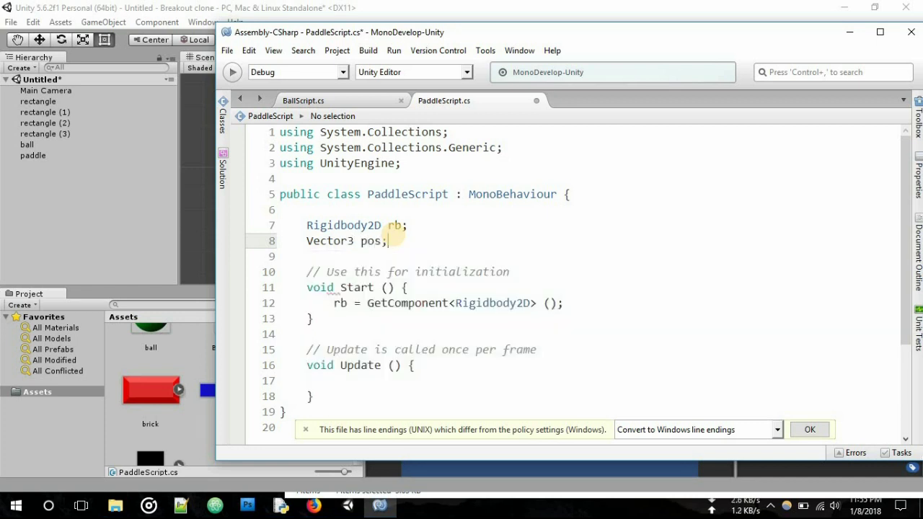
pyautogui.press('Return')
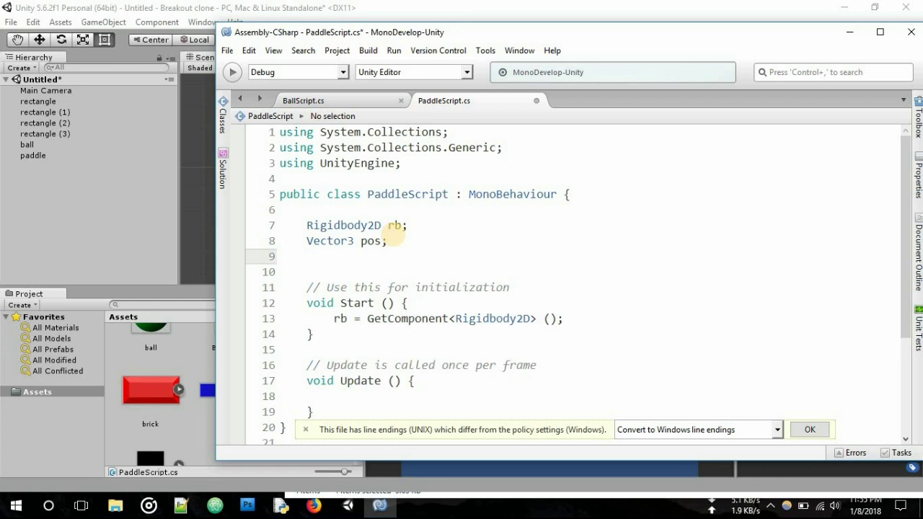
# Add public floats speed = 0.5f, rightBound = 2.5f and leftBound = -2.5f
pyautogui.write('public float speed')
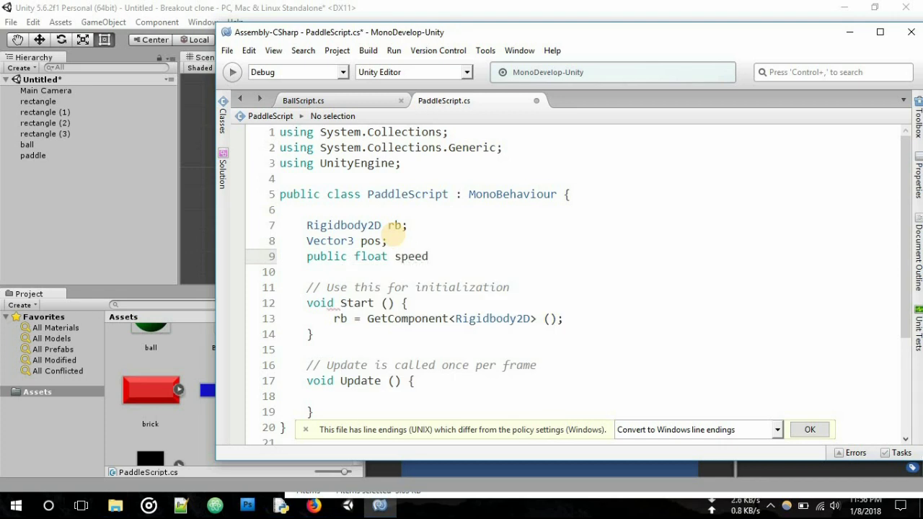
pyautogui.write(' = -')
pyautogui.press('BackSpace')
pyautogui.write('0')
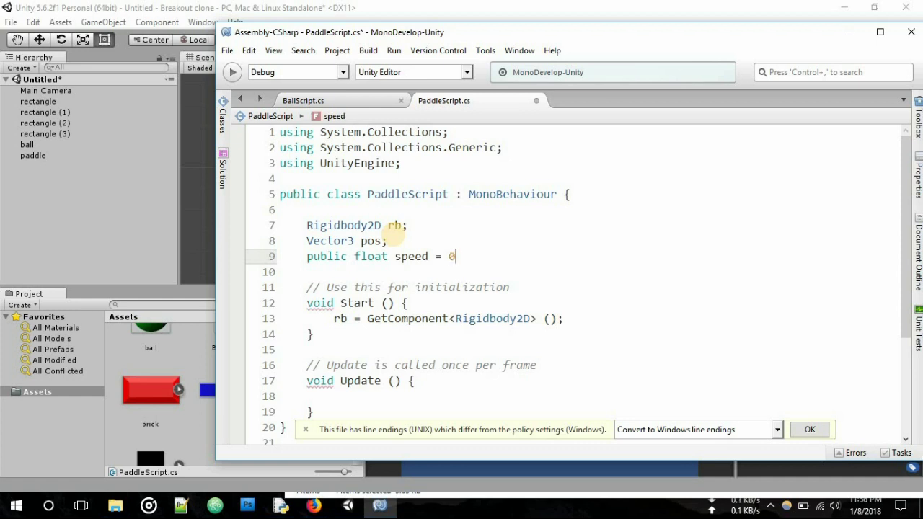
pyautogui.write('.5f;')
pyautogui.press('Return')
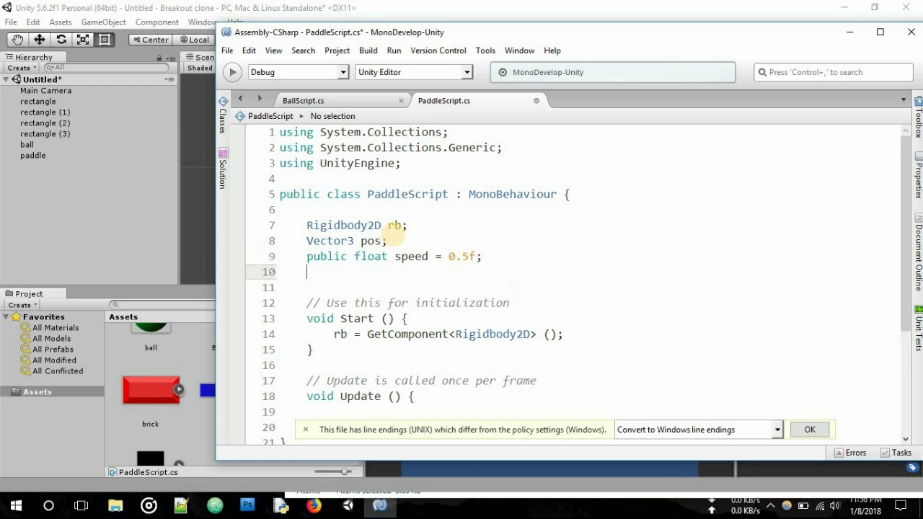
pyautogui.write('public ')
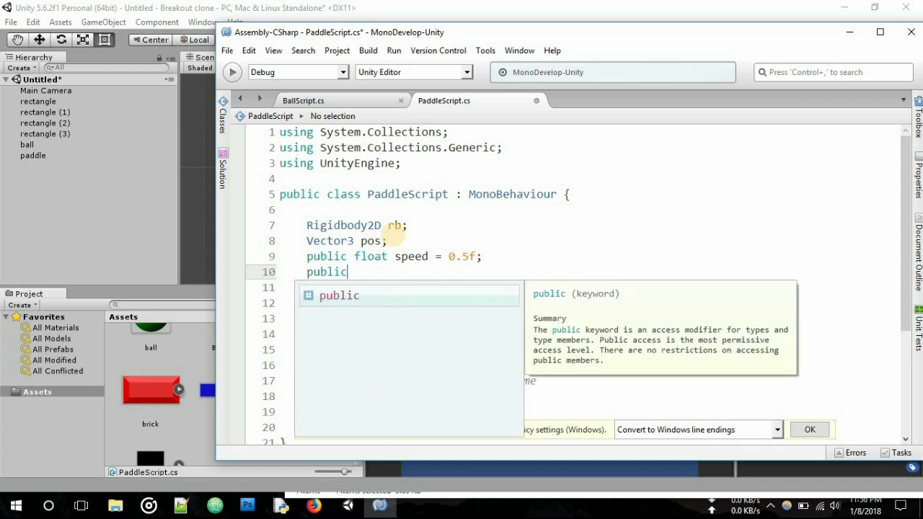
pyautogui.write('float ')
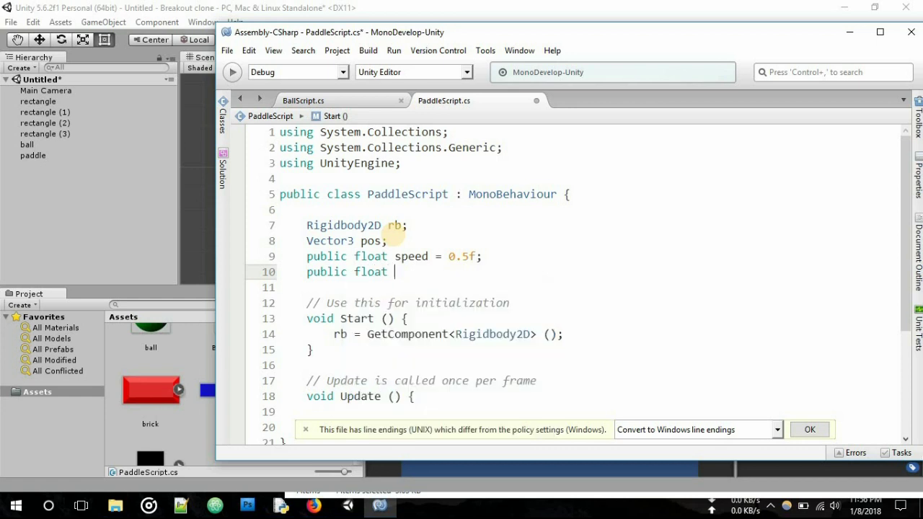
pyautogui.write('right')
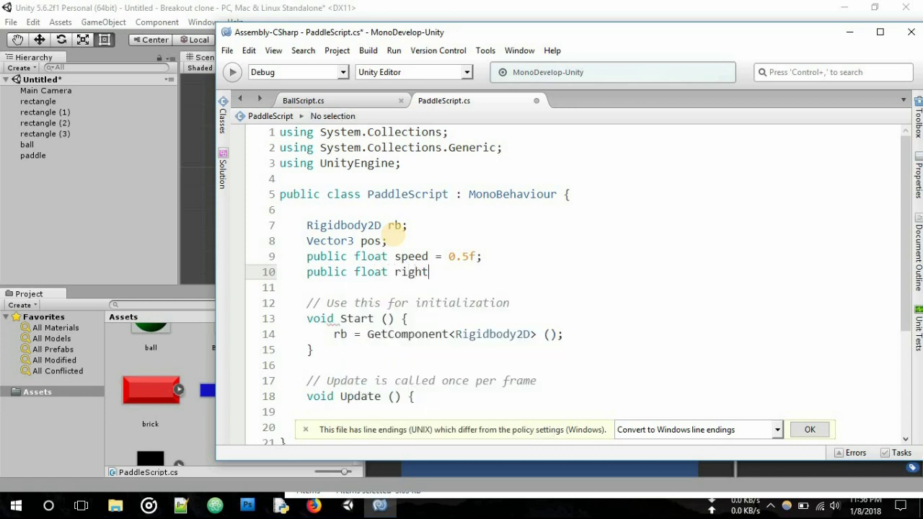
pyautogui.write('Bound ')
pyautogui.write('= 2.')
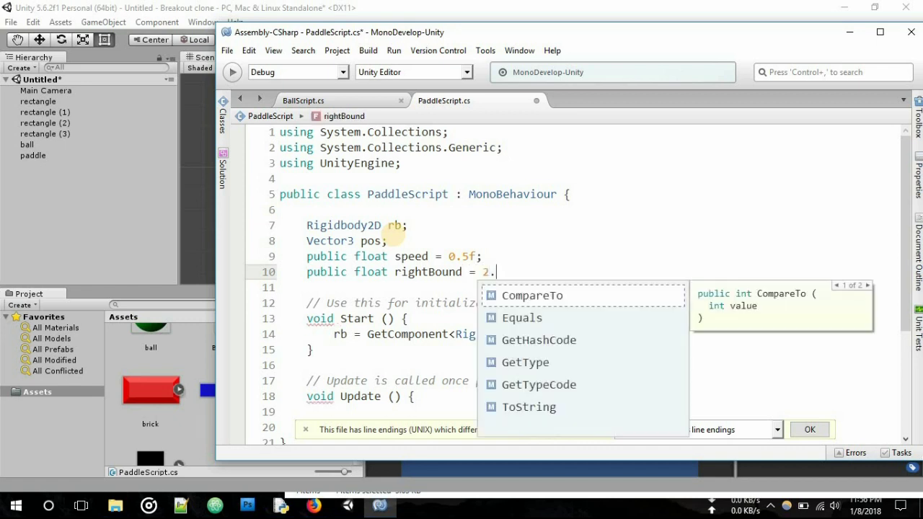
pyautogui.write('5f')
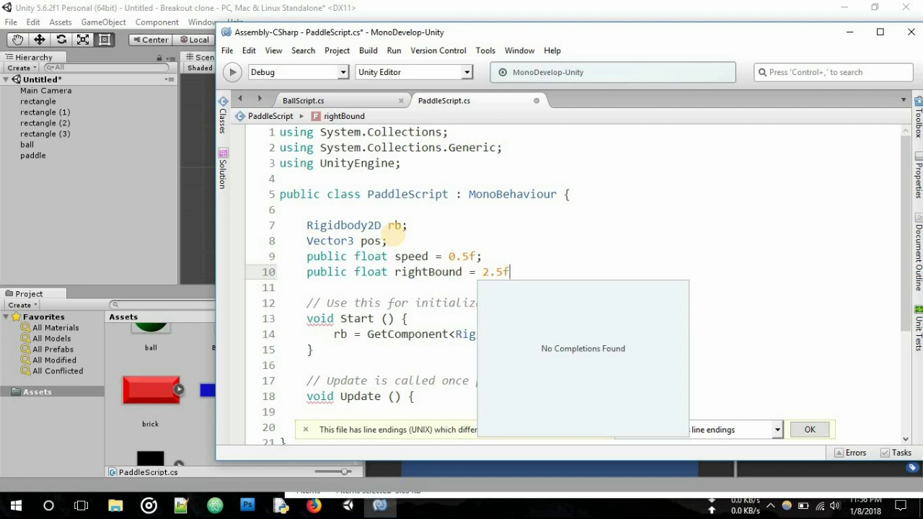
pyautogui.write(';')
pyautogui.press('Return')
pyautogui.write('publi')
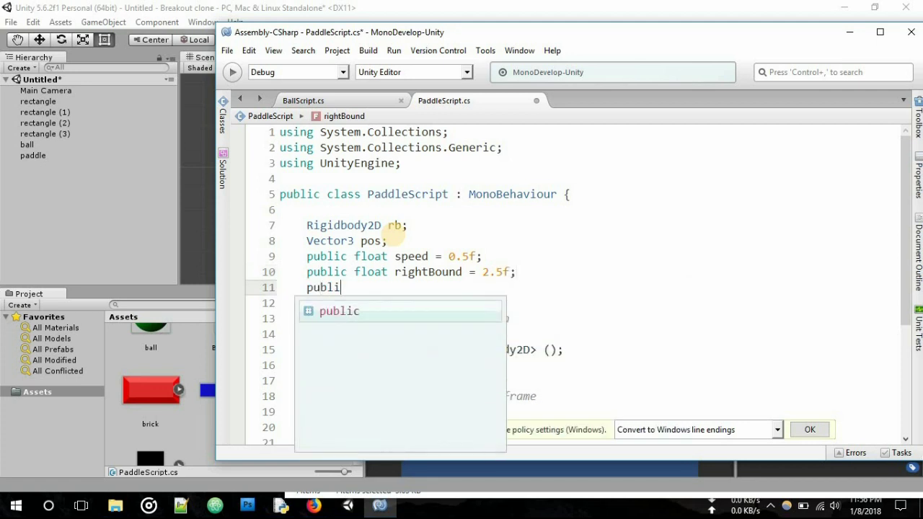
pyautogui.write('c float left Bound = -2.f')
pyautogui.press('BackSpace')
pyautogui.write('5f')
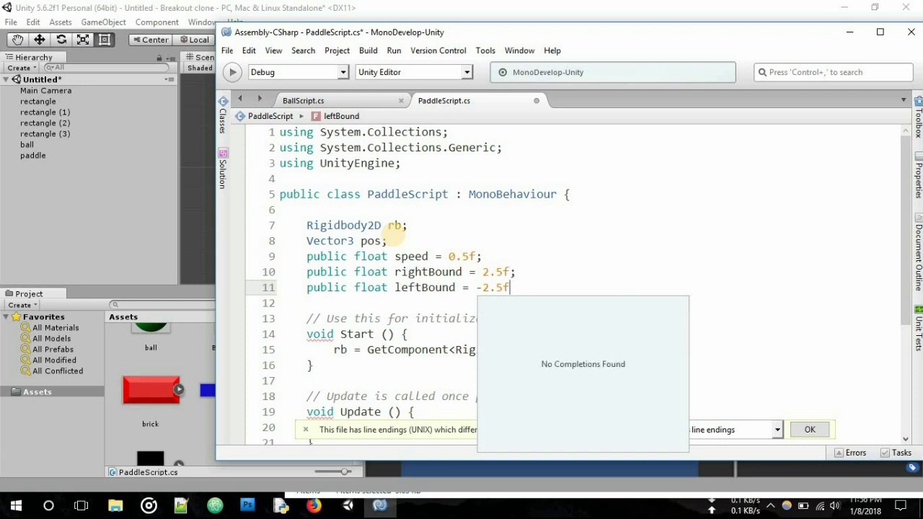
pyautogui.write(';')
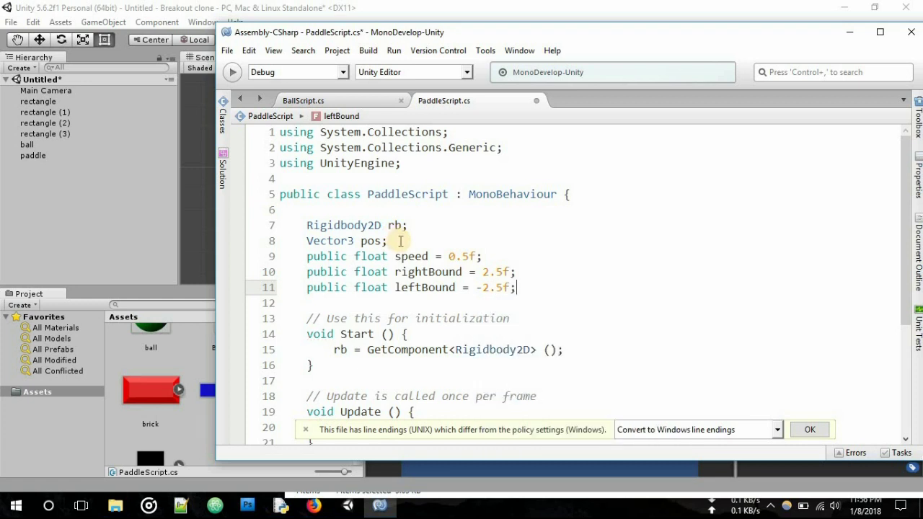
pyautogui.scroll(-3, 432, 256)
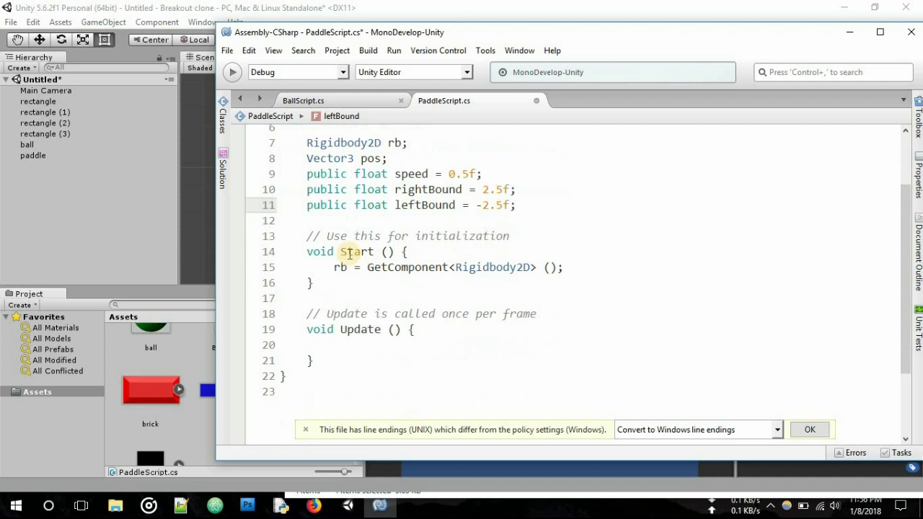
# In Start, initialise pos = rb.transform.position;
pyautogui.click(580, 228)
pyautogui.press('Return')
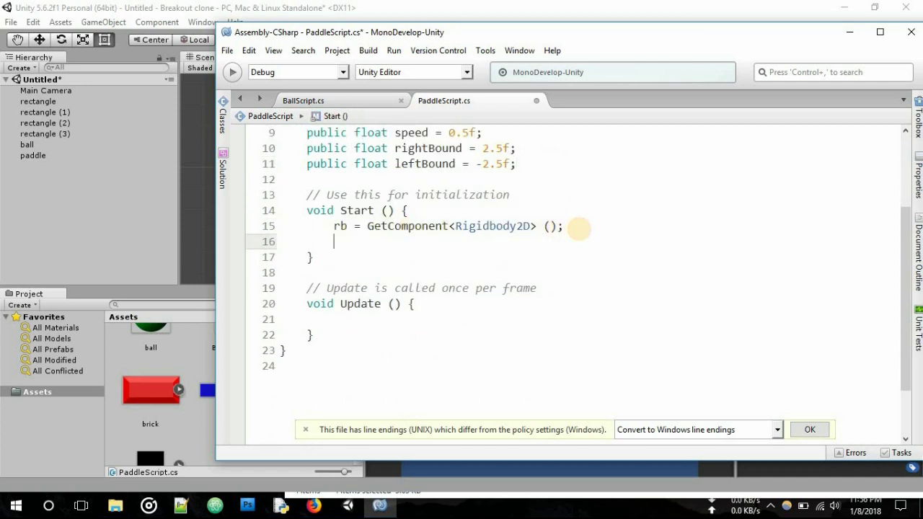
pyautogui.write('pos ')
pyautogui.write('= ')
pyautogui.write('rb.tra')
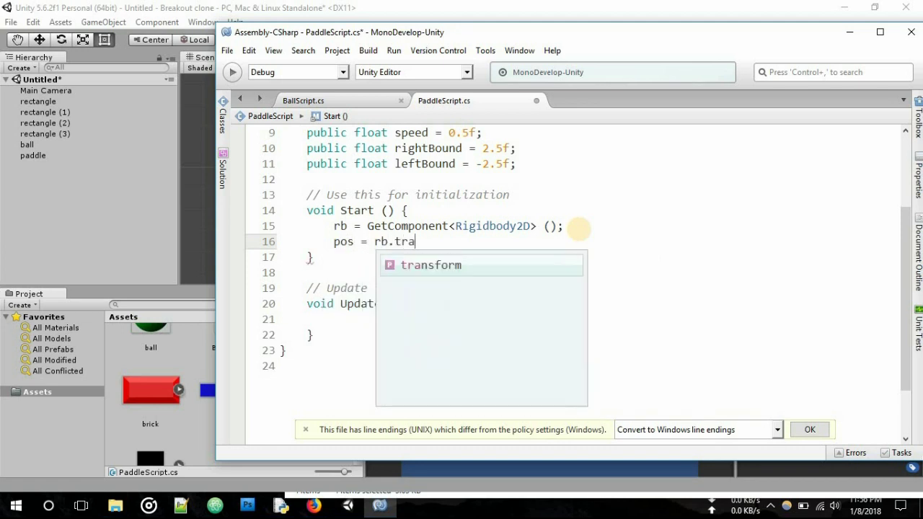
pyautogui.write('nsform.')
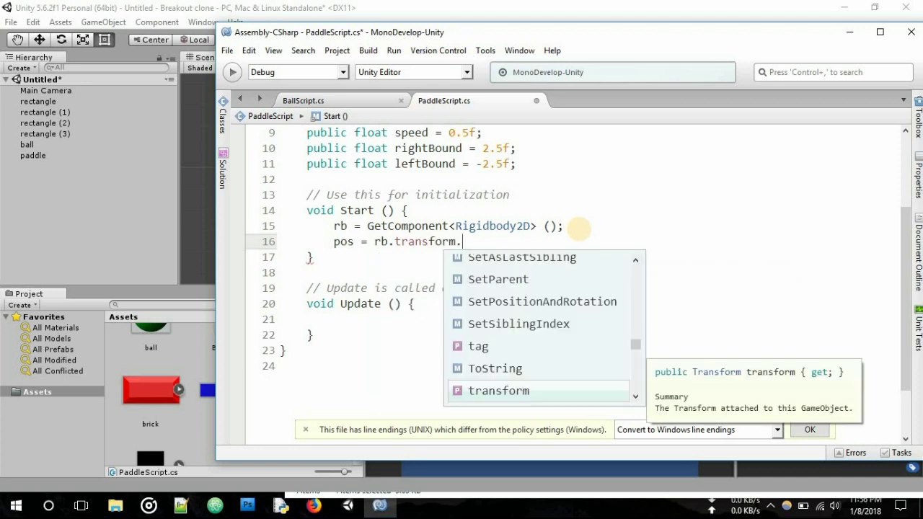
pyautogui.write('pos')
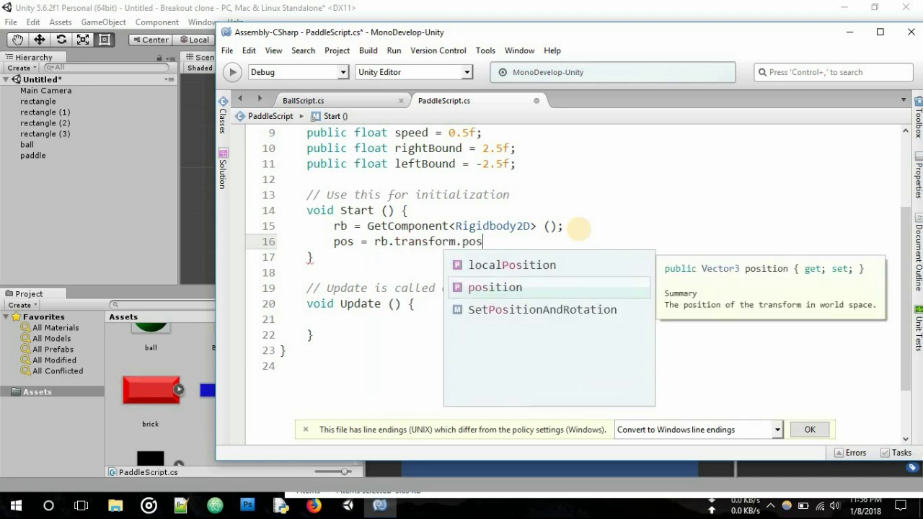
pyautogui.write('ition;')
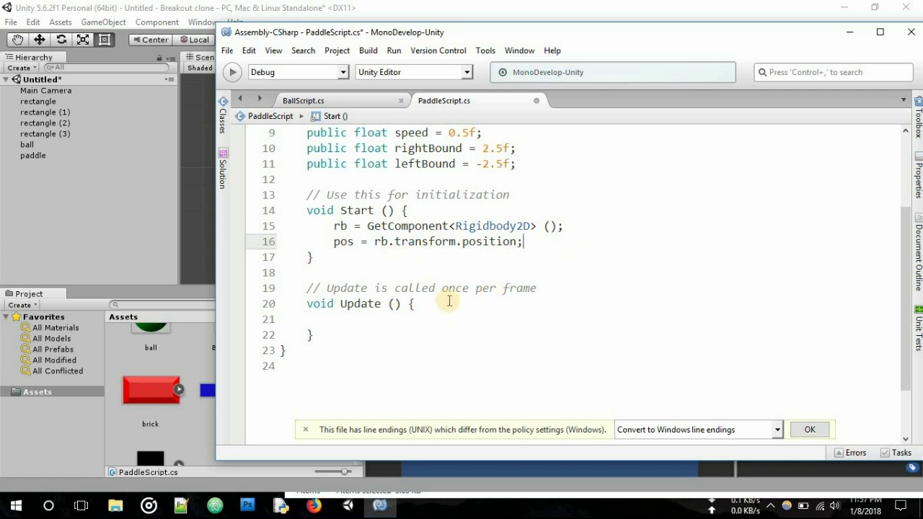
# In Update, set pos.x = Input.GetAxis("Horizontal") * speed;
pyautogui.click(448, 301)
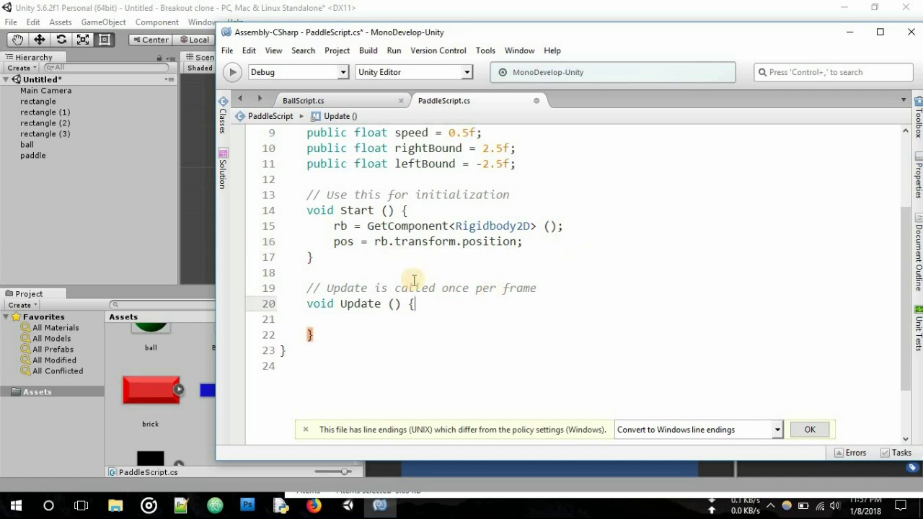
pyautogui.press('Return')
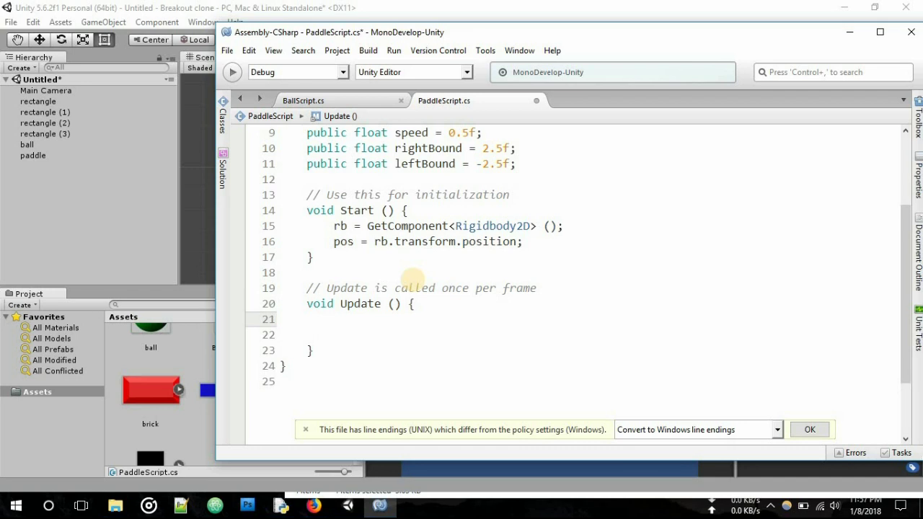
pyautogui.press('Return')
pyautogui.write('p')
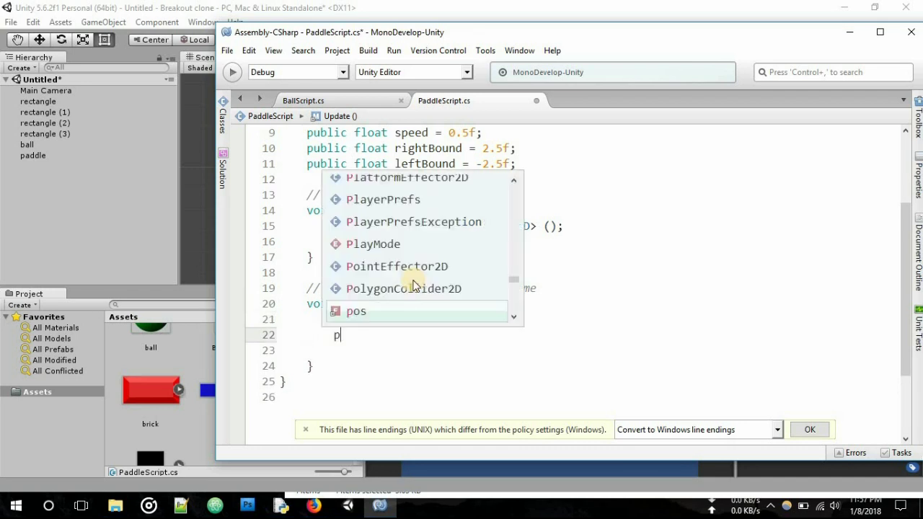
pyautogui.write('os.x ')
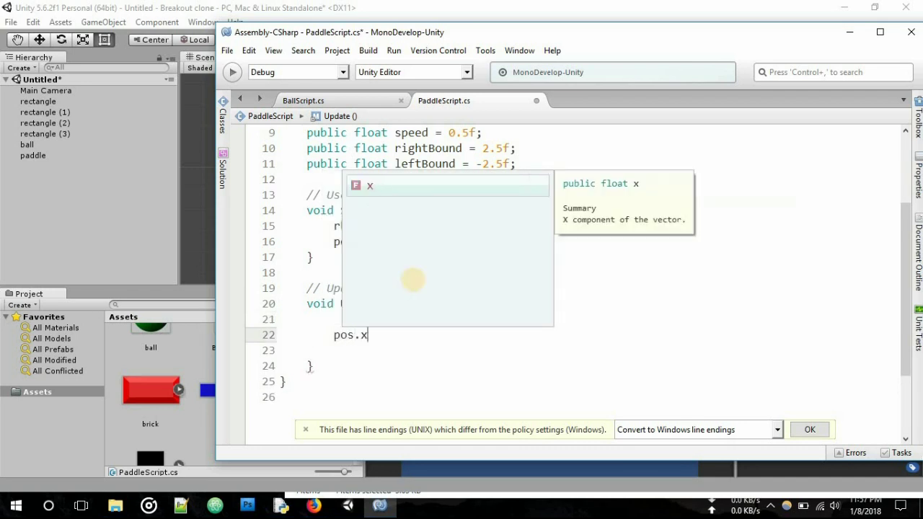
pyautogui.write('= Input')
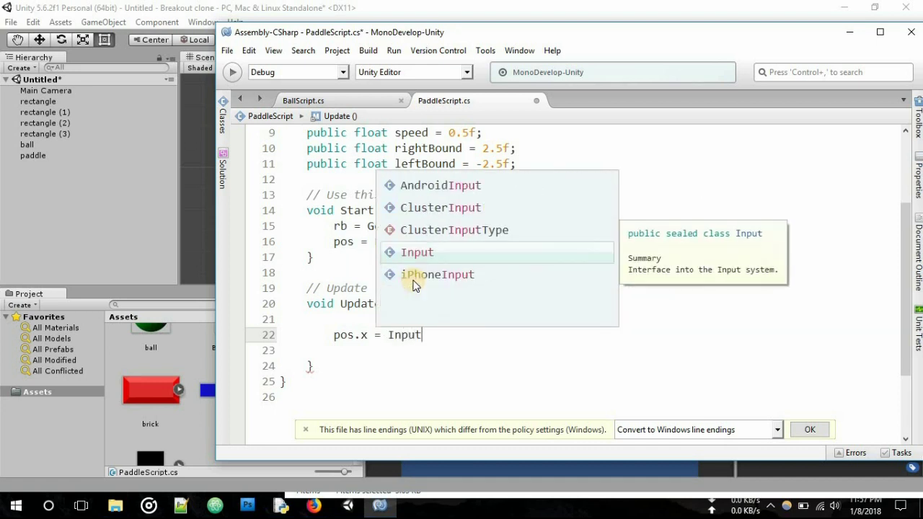
pyautogui.write('.')
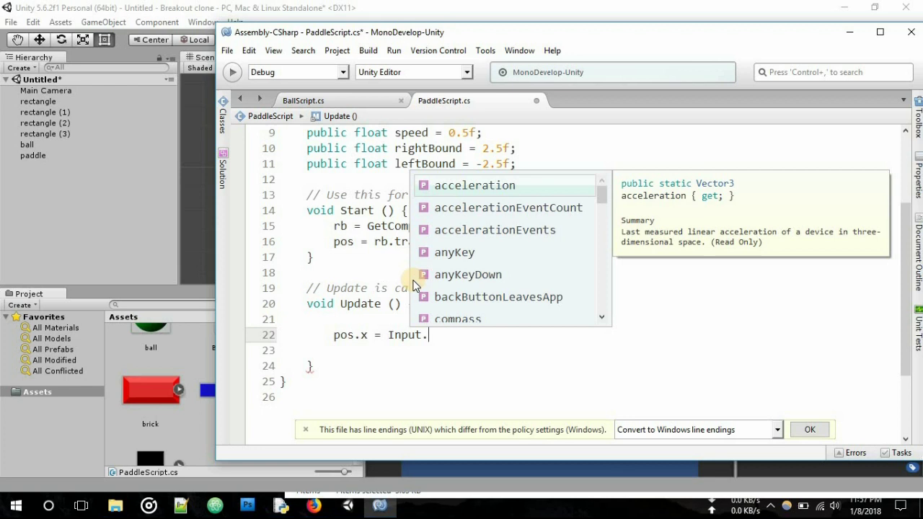
pyautogui.write('GetAxis')
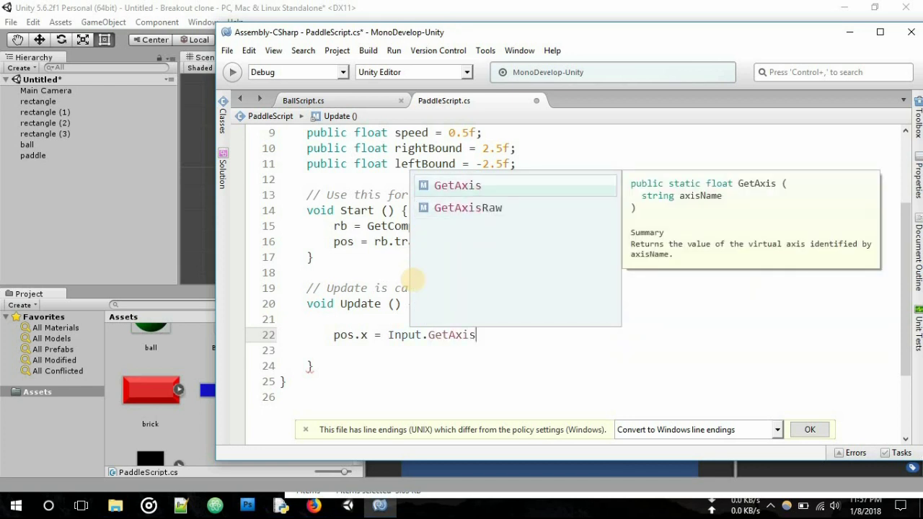
pyautogui.write('("Horizontal')
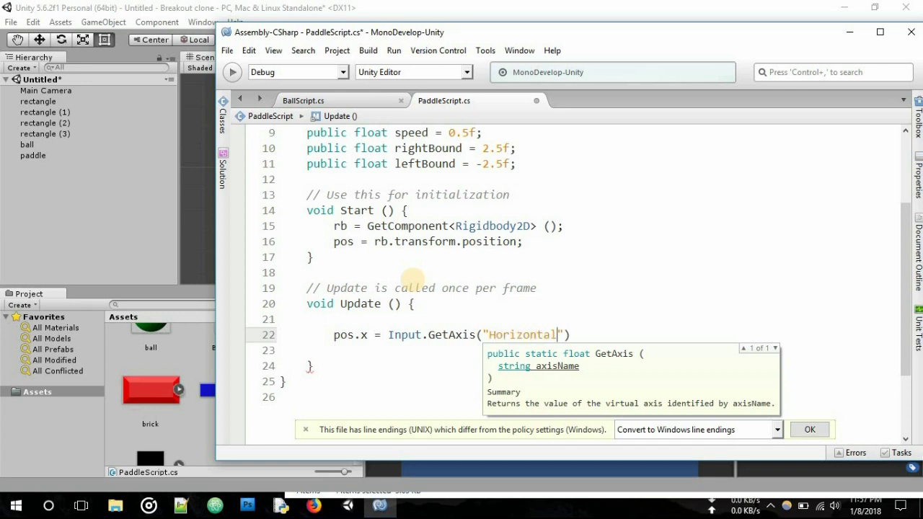
pyautogui.press('End')
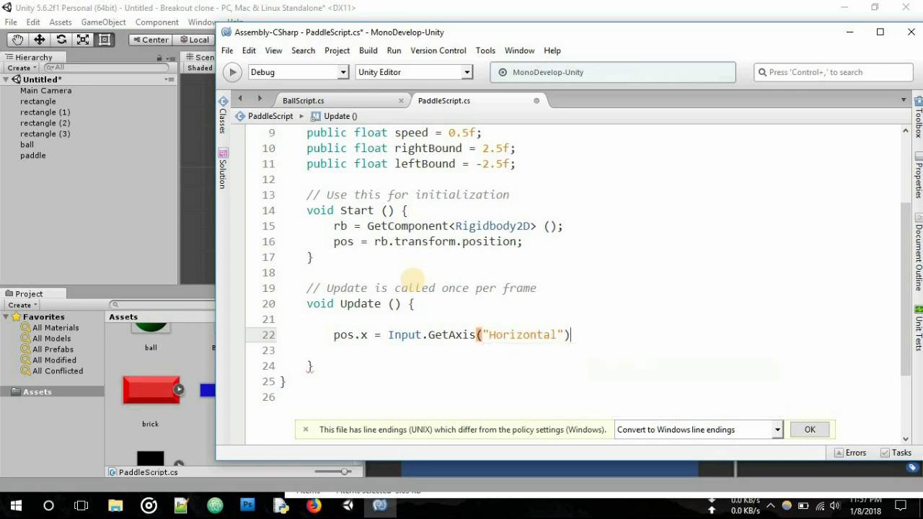
pyautogui.write('* ')
pyautogui.write('speed')
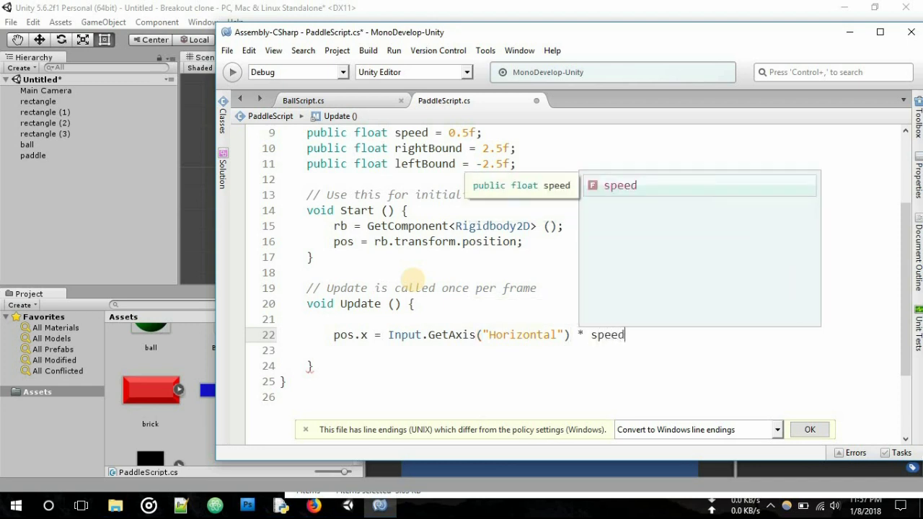
pyautogui.write(';')
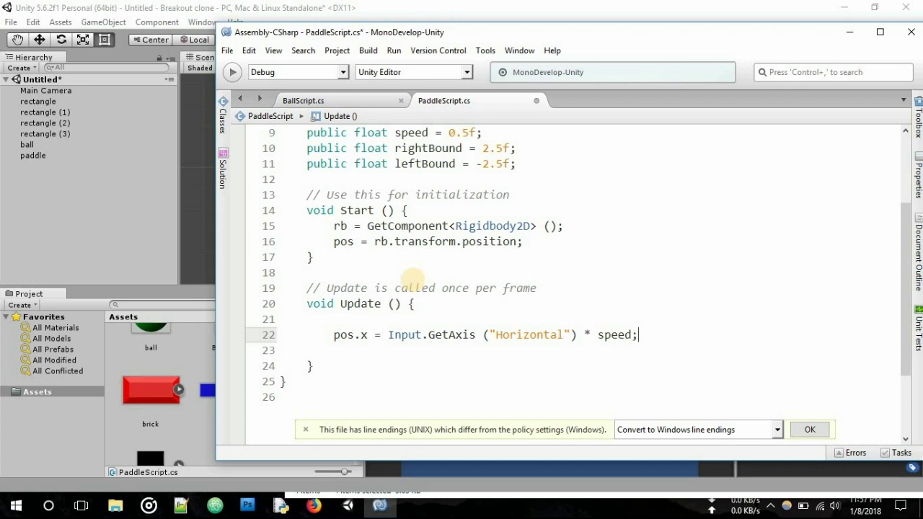
# Apply the movement with transform.position = pos; below the pos.x line
pyautogui.press('Return')
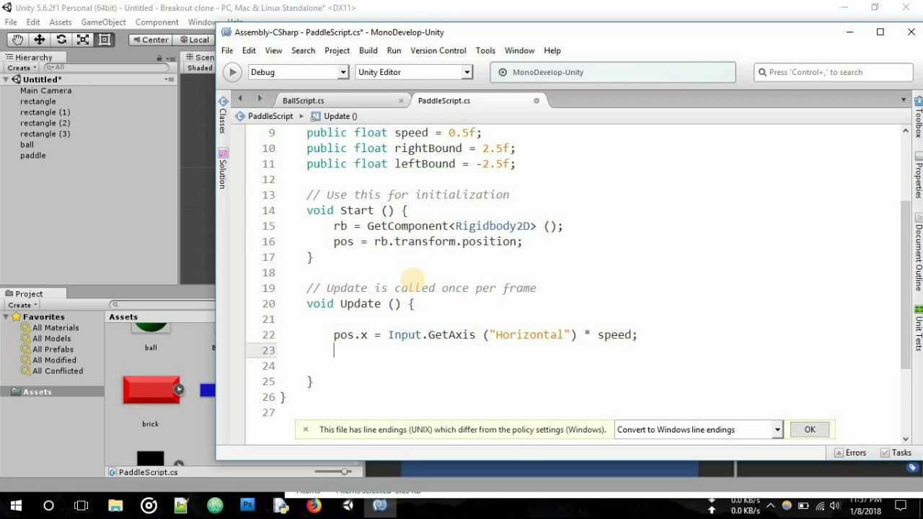
pyautogui.write('t')
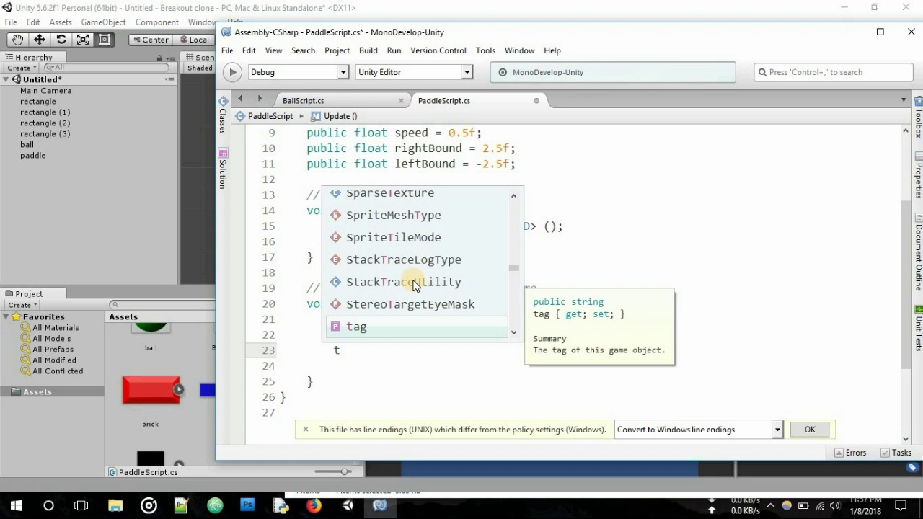
pyautogui.write('ransform')
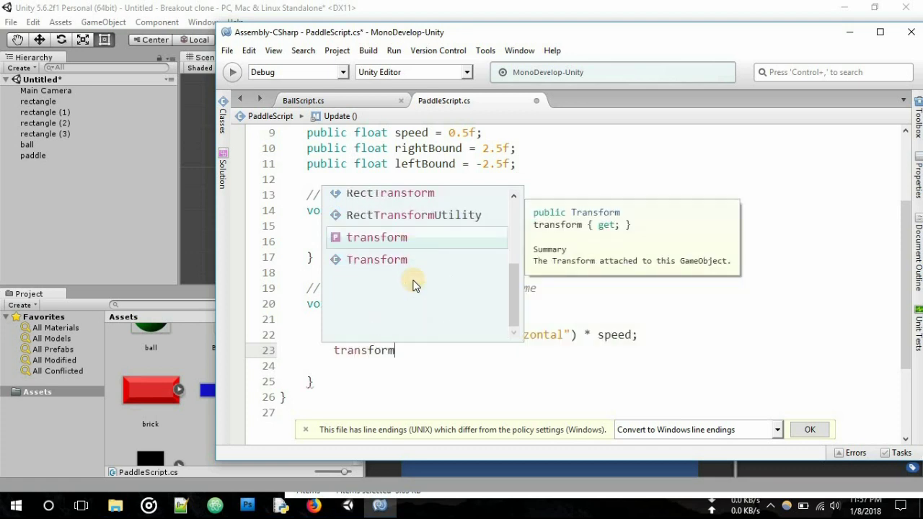
pyautogui.write('.pos')
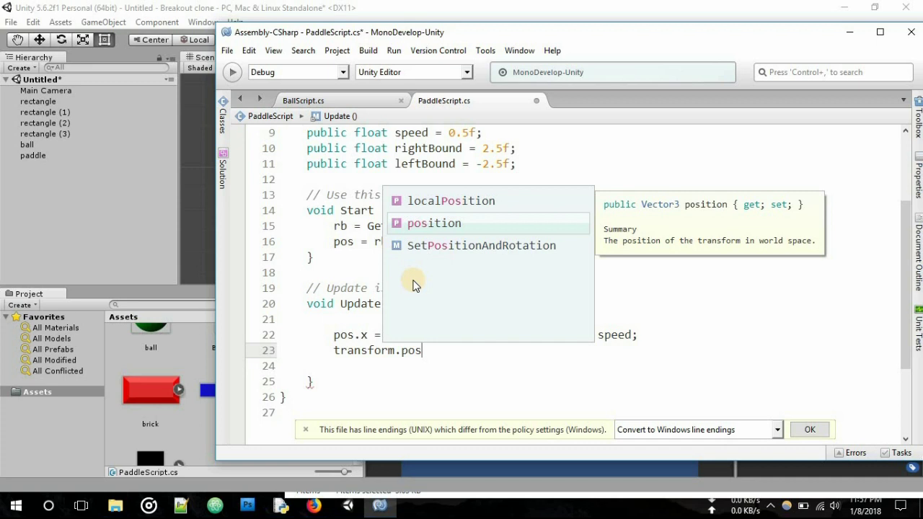
pyautogui.press('Return')
pyautogui.write('=')
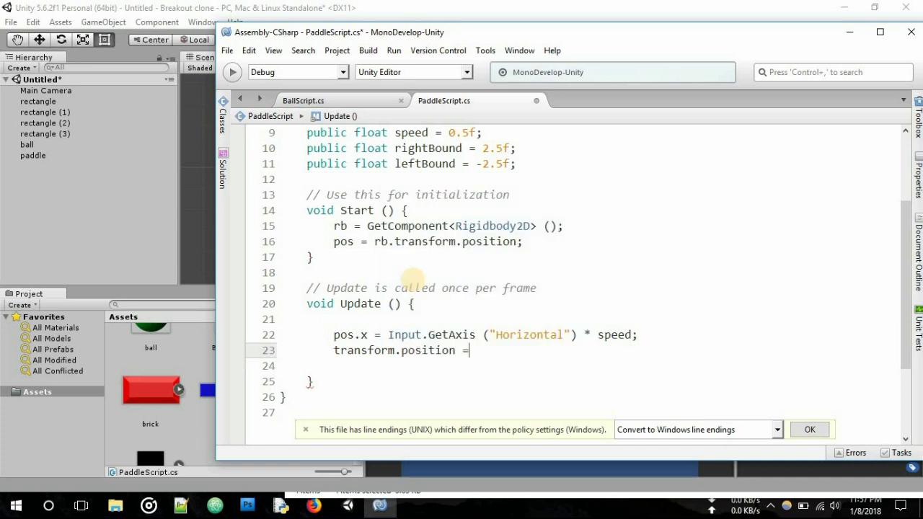
pyautogui.write(' pos;')
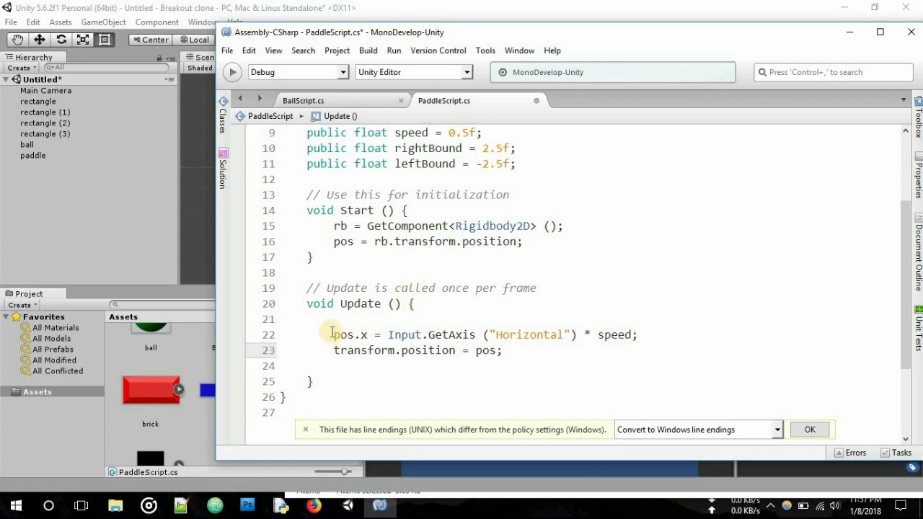
pyautogui.moveTo(333, 334); pyautogui.dragTo(526, 354)
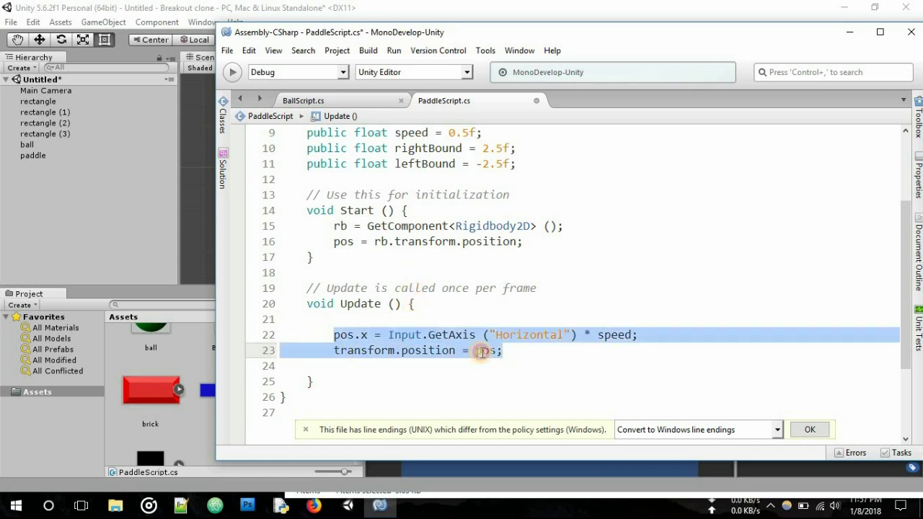
# Add the comment '// Move the paddle on the x axis' above the movement lines
pyautogui.click(379, 323)
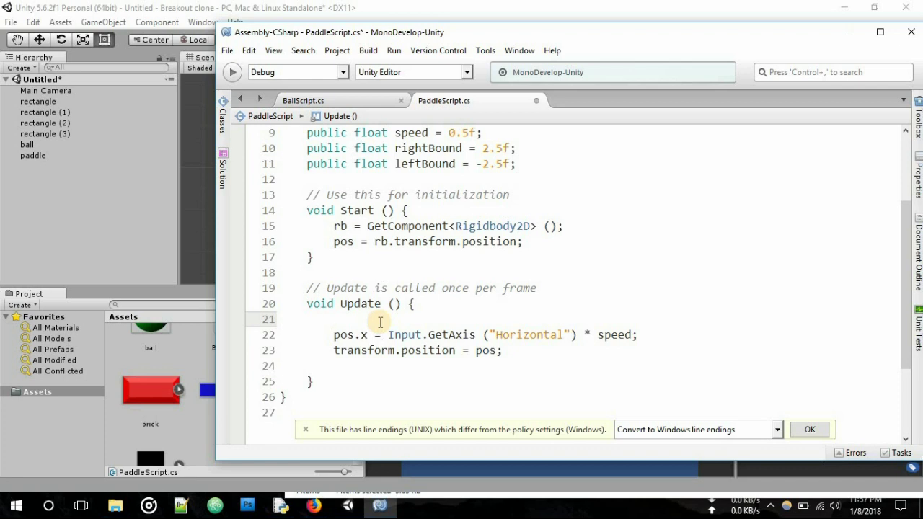
pyautogui.write('// ')
pyautogui.write('Move the paddle on the x a')
pyautogui.press('BackSpace')
pyautogui.write('axis')
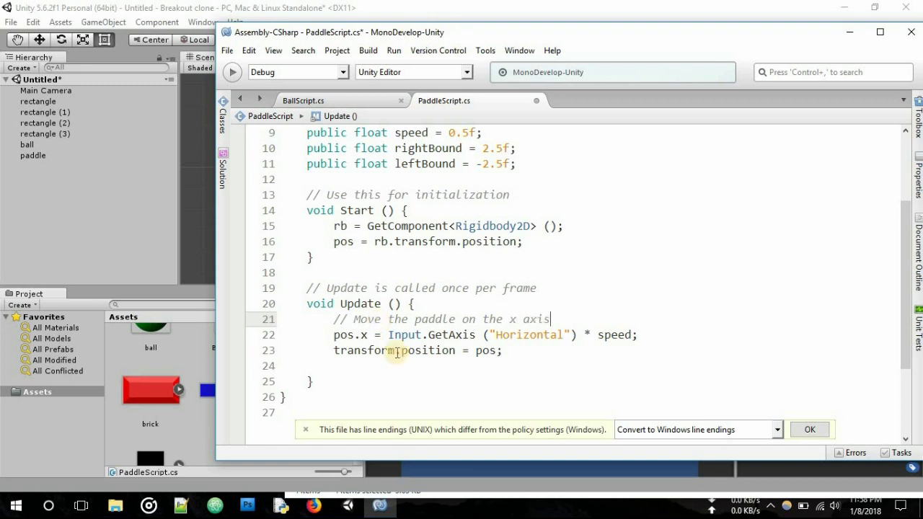
# Add the comment '// add boundaries to paddle' below the position assignment
pyautogui.scroll(-1, 426, 368)
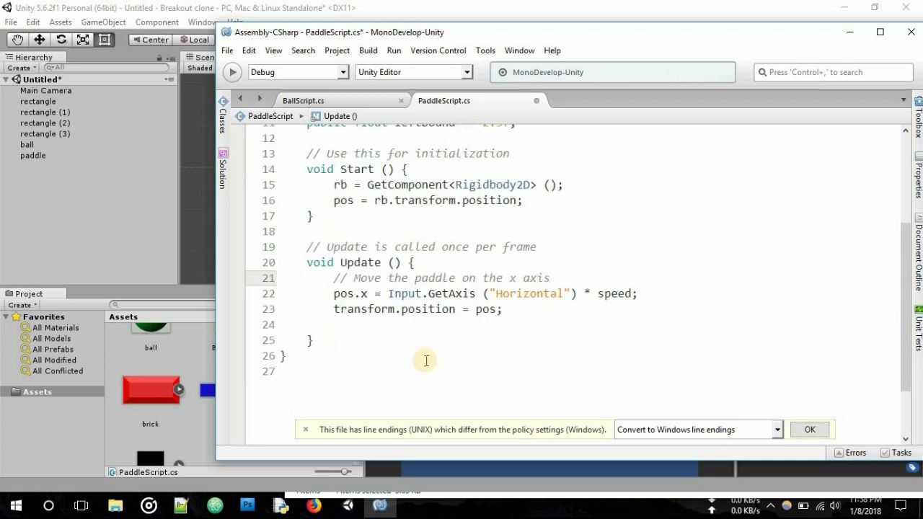
pyautogui.click(493, 326)
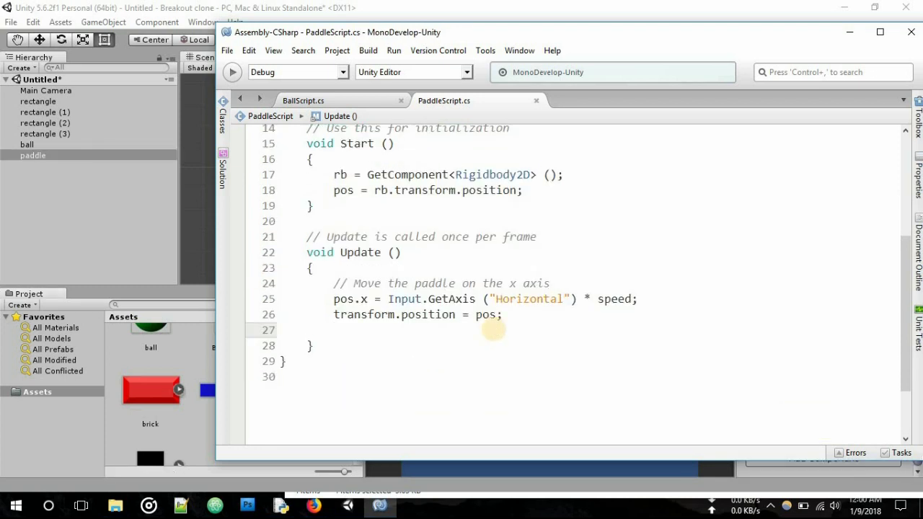
pyautogui.press('Return')
pyautogui.write('//')
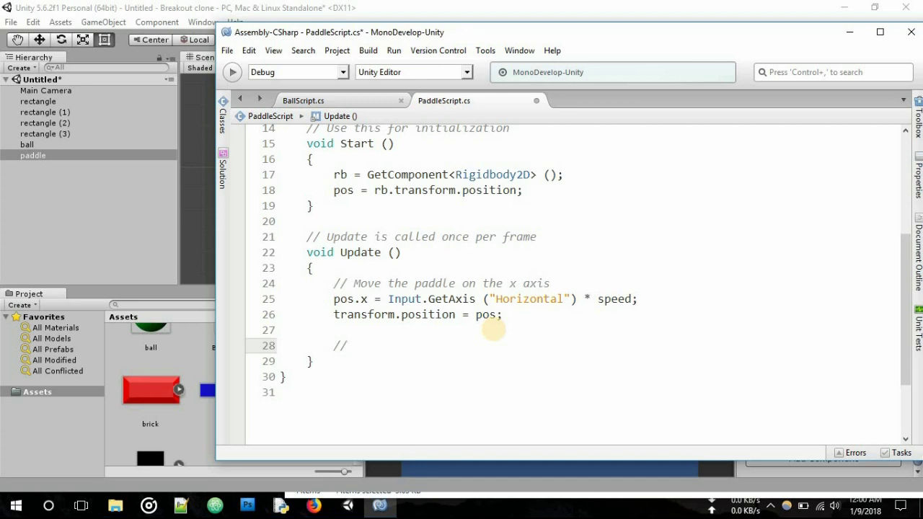
pyautogui.write('co')
pyautogui.press('BackSpace')
pyautogui.press('BackSpace')
pyautogui.write('add boundaries')
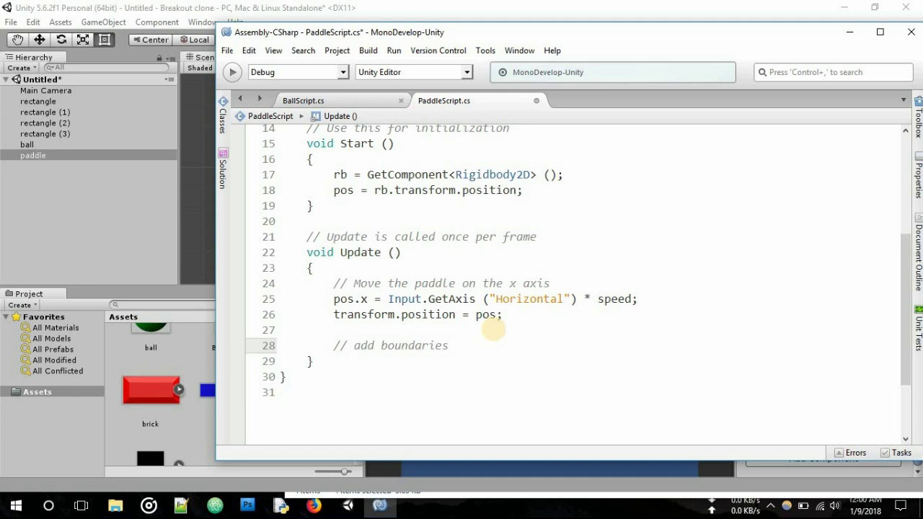
pyautogui.write(' to paddle')
pyautogui.press('Return')
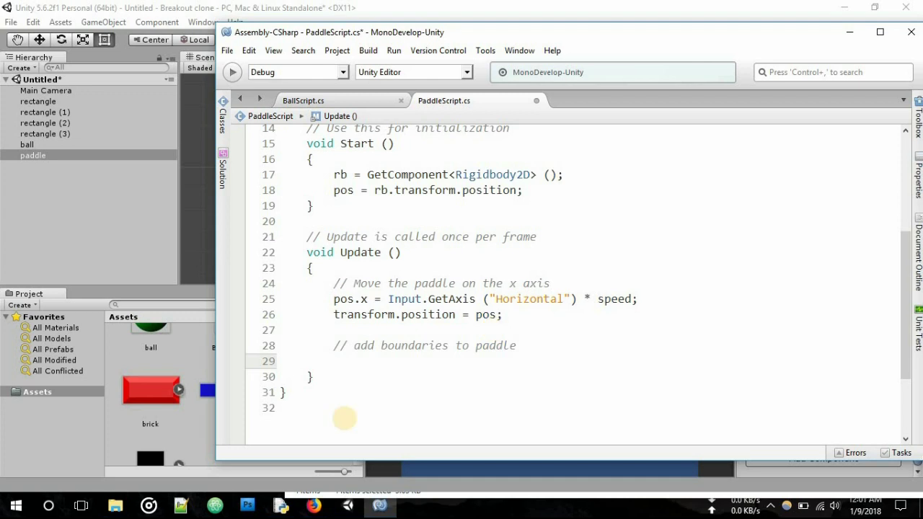
# Write the condition if(transform.position.x > rightBound) with an opening brace block
pyautogui.write('if(transform.')
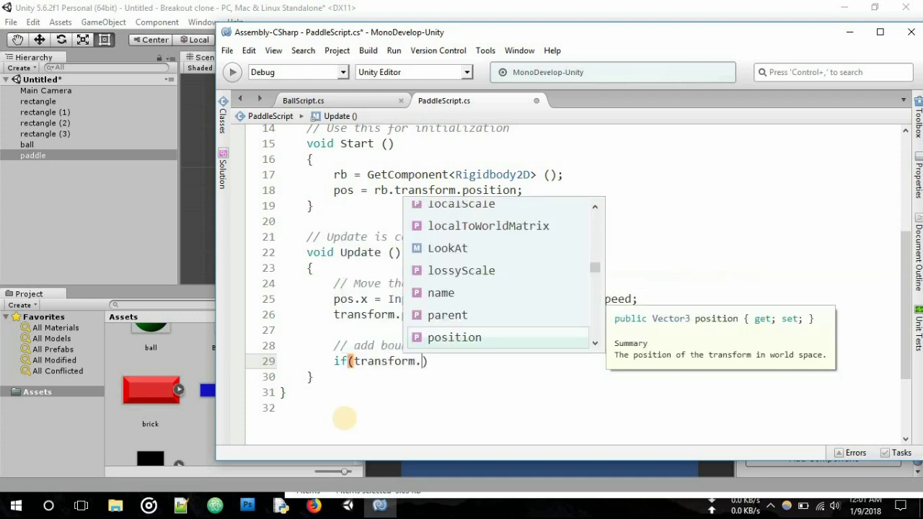
pyautogui.write('pos')
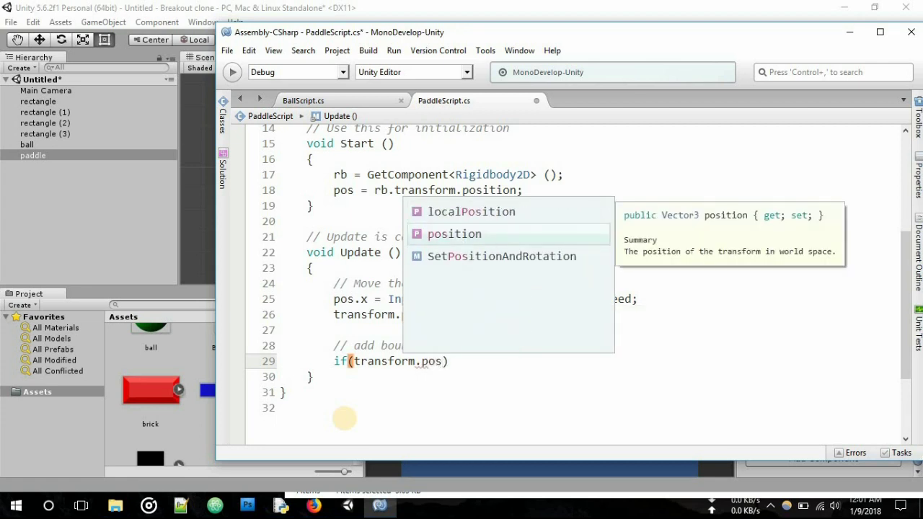
pyautogui.write('ition.x > right')
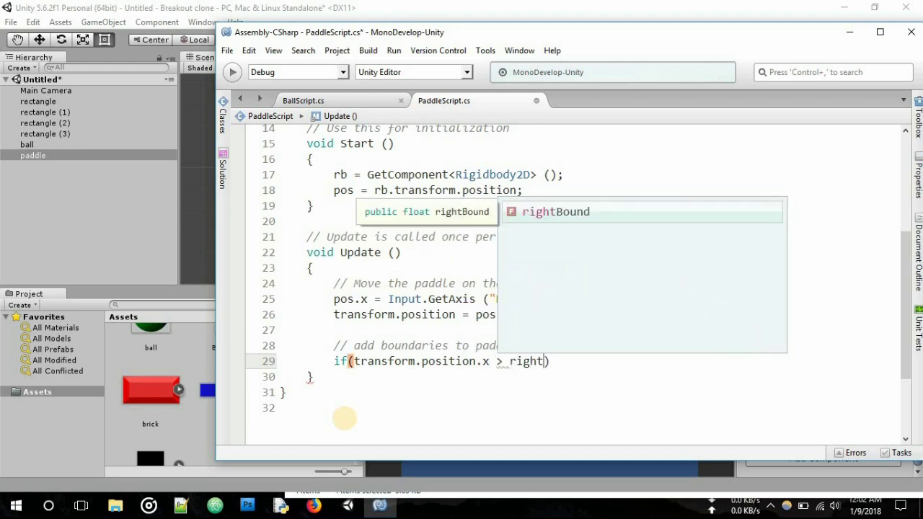
pyautogui.write('B')
pyautogui.press('Return')
pyautogui.write('0')
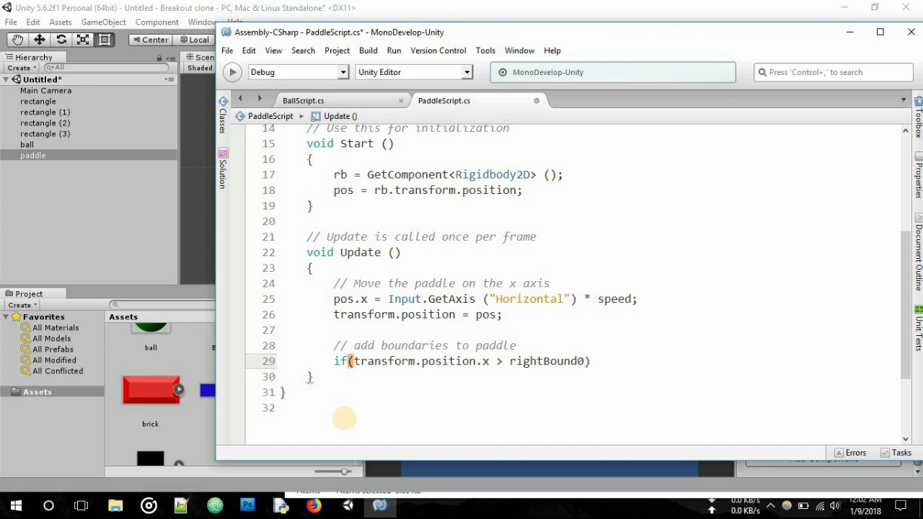
pyautogui.press('BackSpace')
pyautogui.press('End')
pyautogui.write('{')
pyautogui.press('Return')
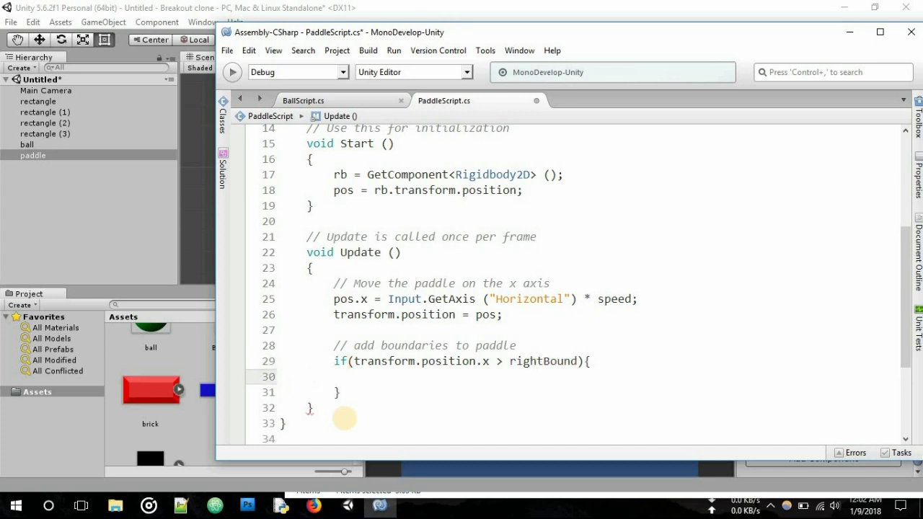
# Inside it, set transform.position = new Vector3(rightBound, transform.position.y, 0)
pyautogui.write('trans')
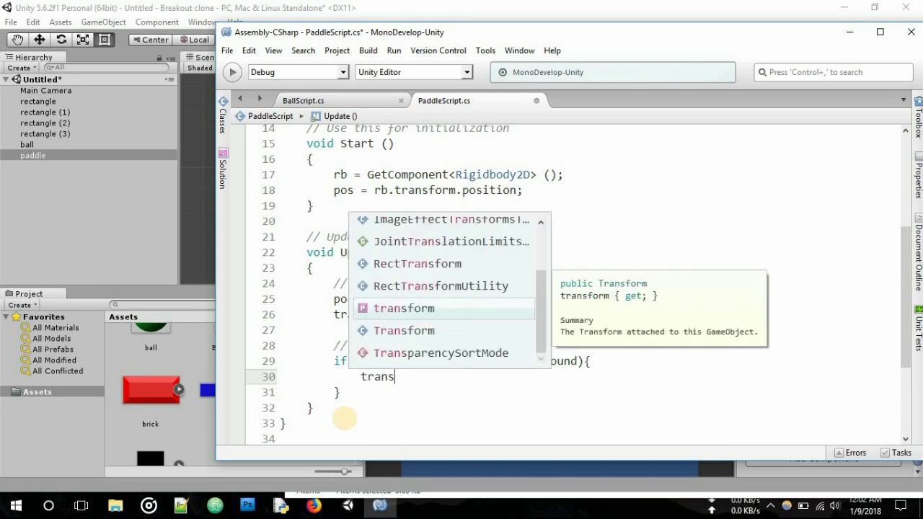
pyautogui.press('Return')
pyautogui.write('.posi')
pyautogui.press('Return')
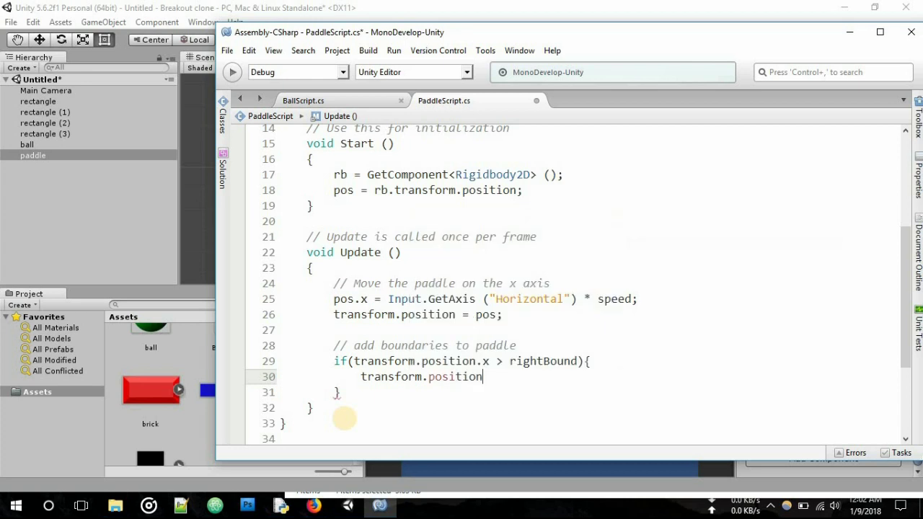
pyautogui.write(' = new ')
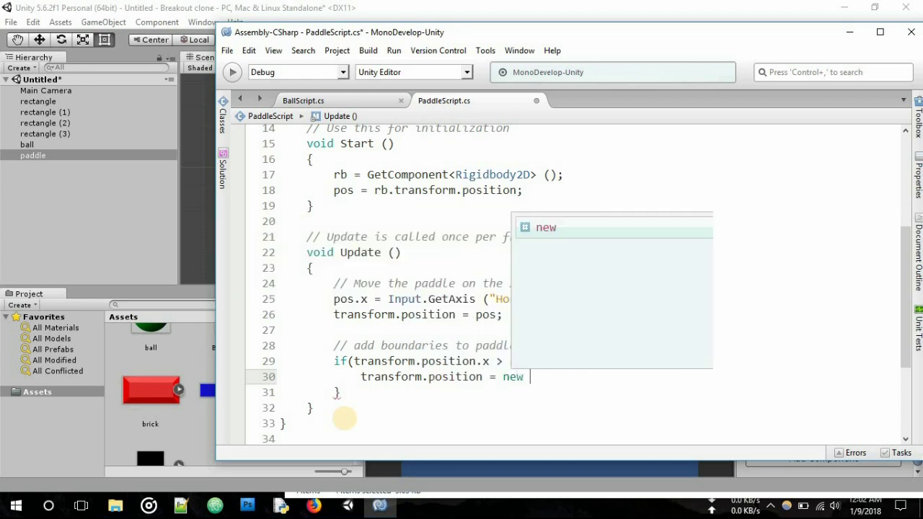
pyautogui.write('vector')
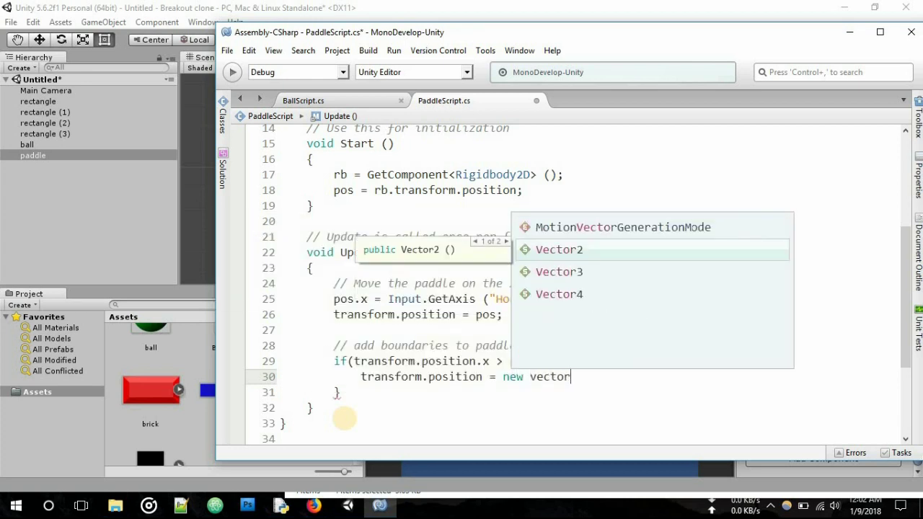
pyautogui.write('3 ')
pyautogui.write('(rightbound,')
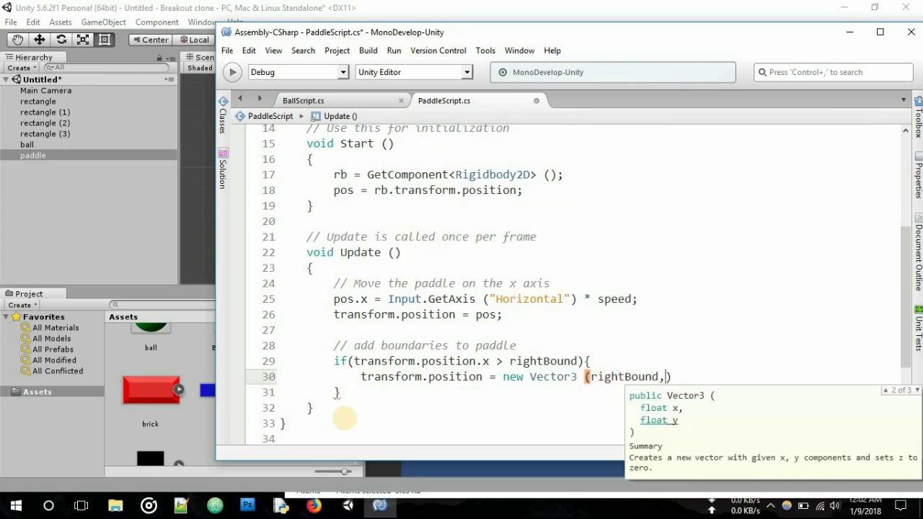
pyautogui.write(' transform')
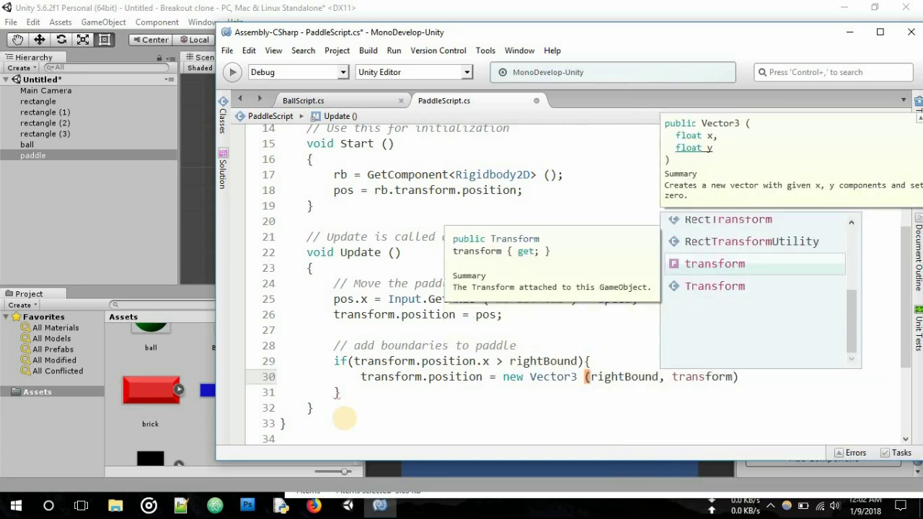
pyautogui.write('.pos')
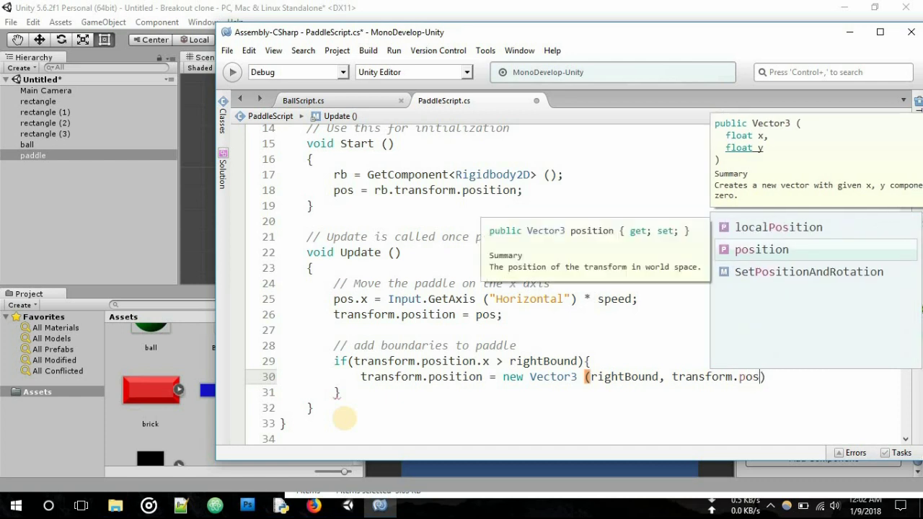
pyautogui.write('ition.')
pyautogui.write('x')
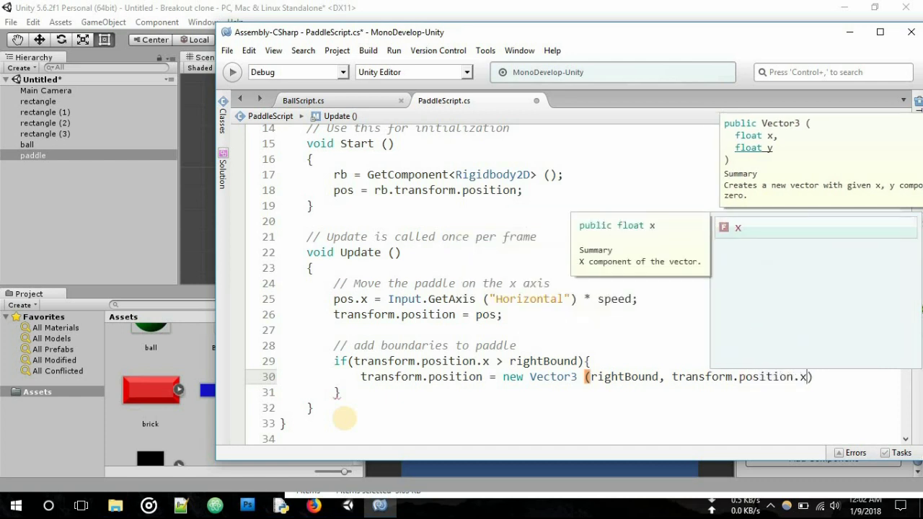
pyautogui.press('BackSpace')
pyautogui.write('y')
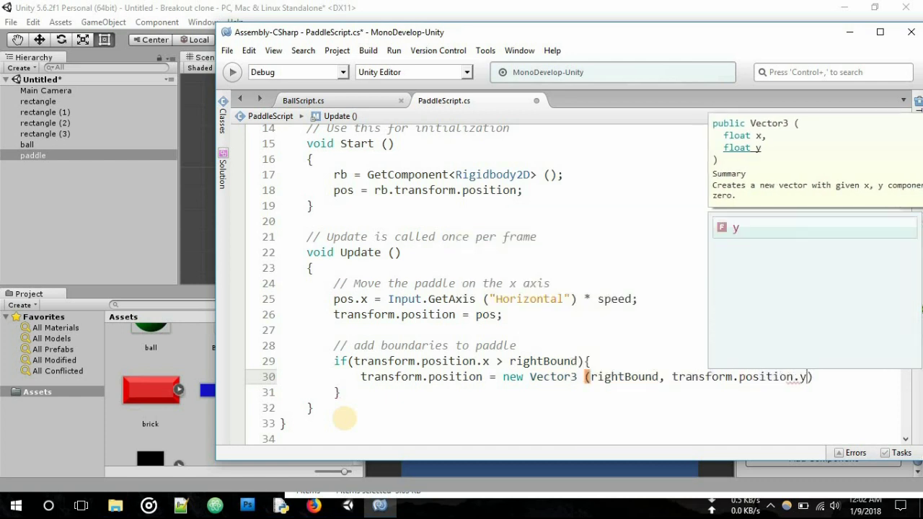
pyautogui.write(', 0')
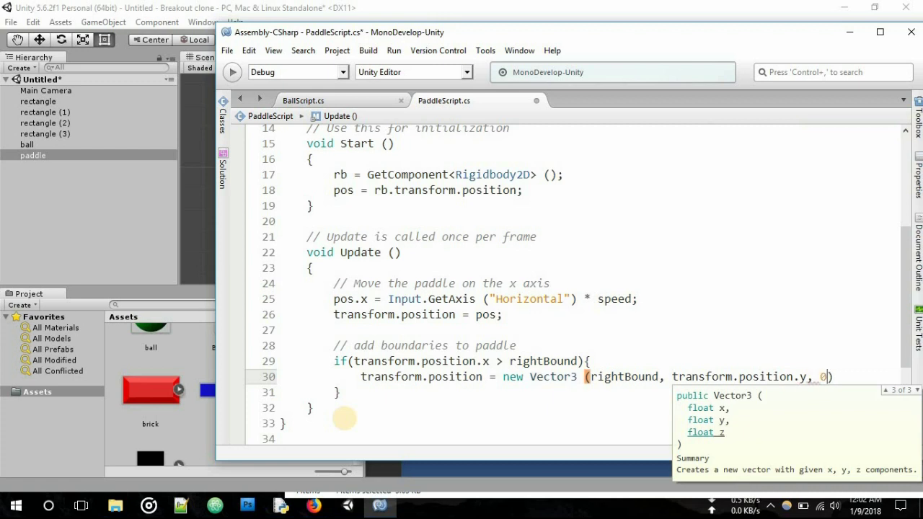
pyautogui.write(')')
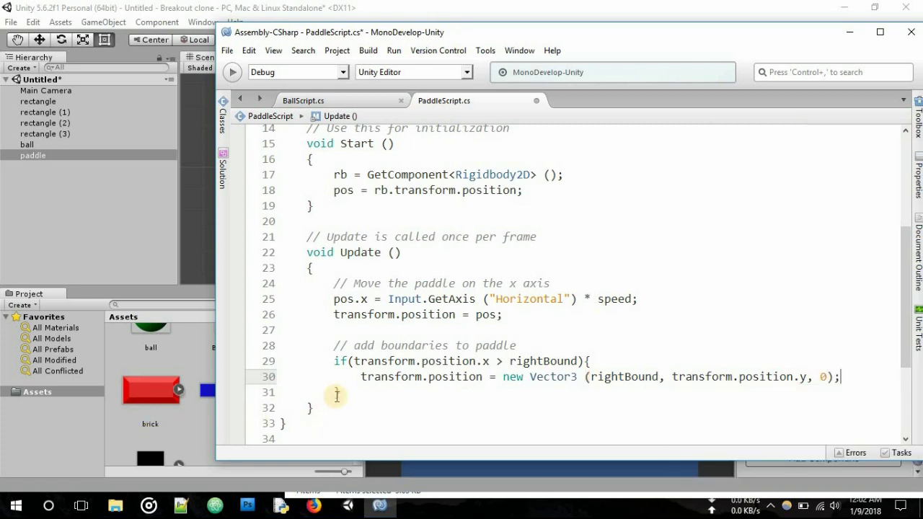
pyautogui.click(351, 391)
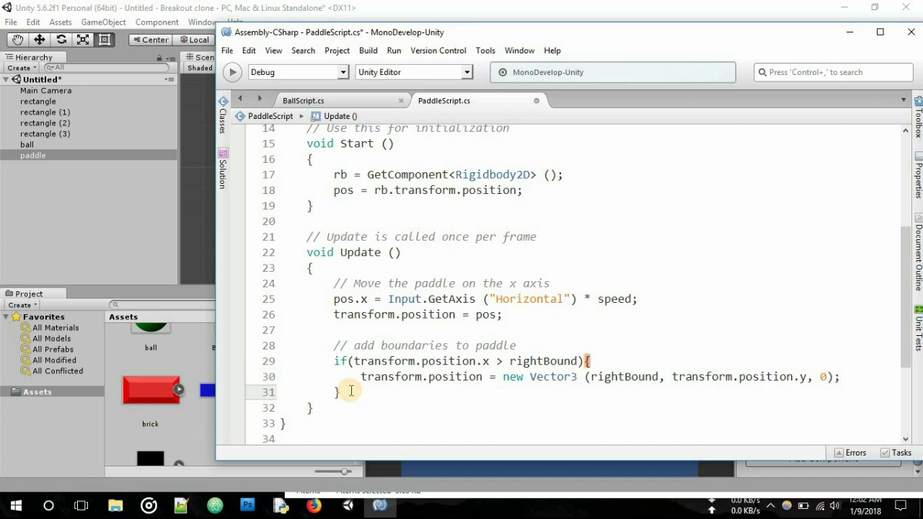
# Add an else followed by a pasted copy of the rightBound if-block
pyautogui.write('else')
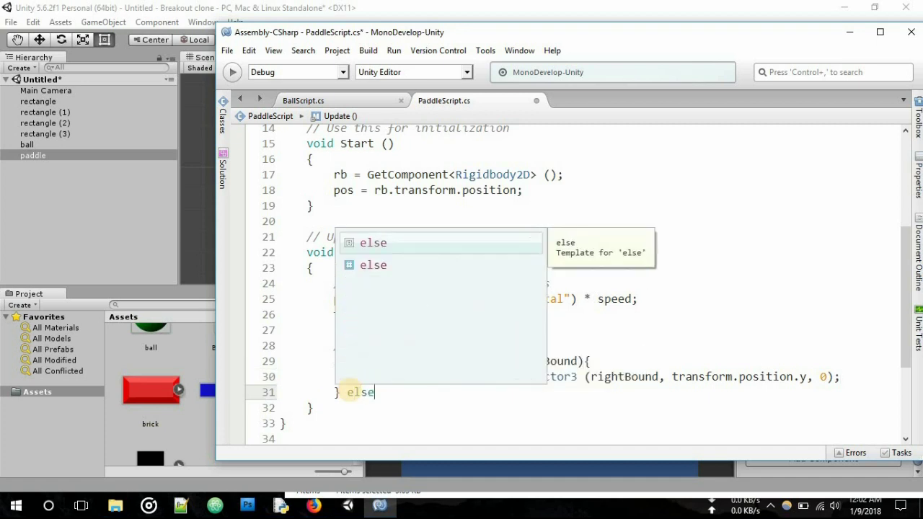
pyautogui.press('Escape')
pyautogui.moveTo(334, 362); pyautogui.dragTo(368, 394)
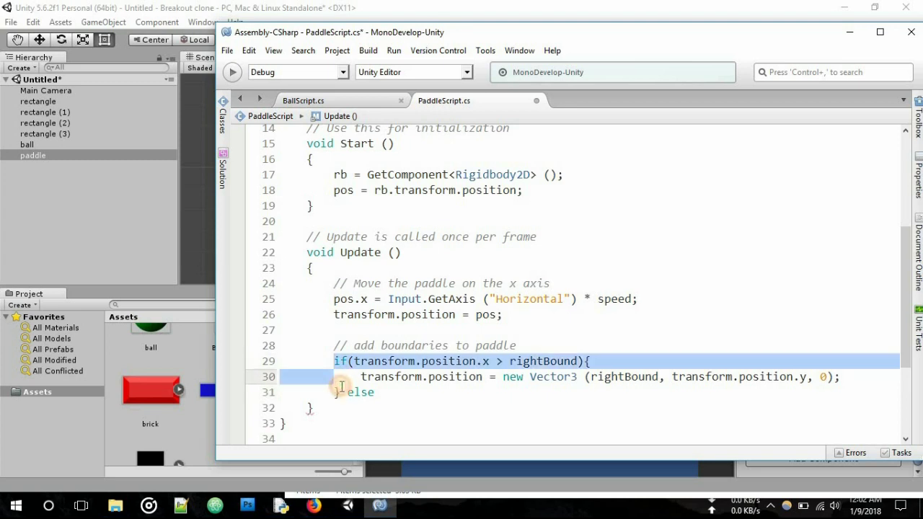
pyautogui.click(385, 395)
pyautogui.hotkey('ctrl', 'v')
pyautogui.scroll(-2, 546, 312)
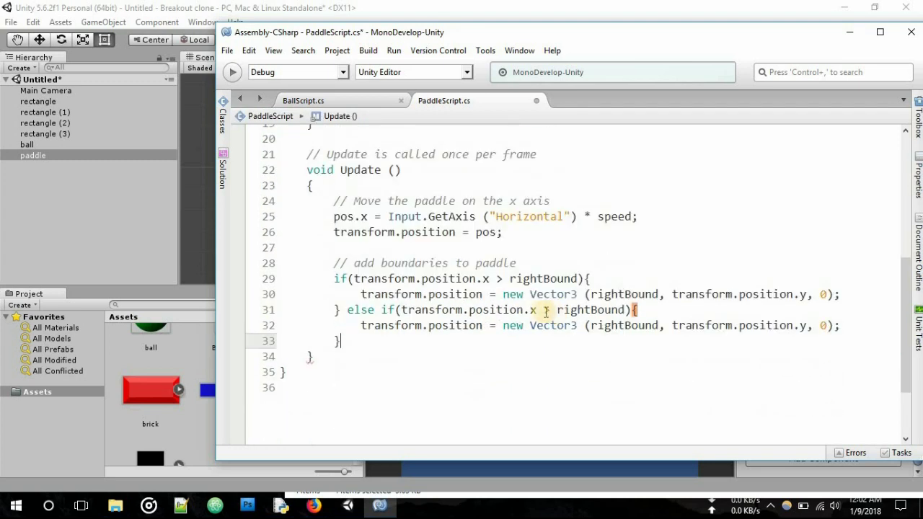
# Change the pasted branch to test x < leftBound and clamp to leftBound
pyautogui.click(546, 311)
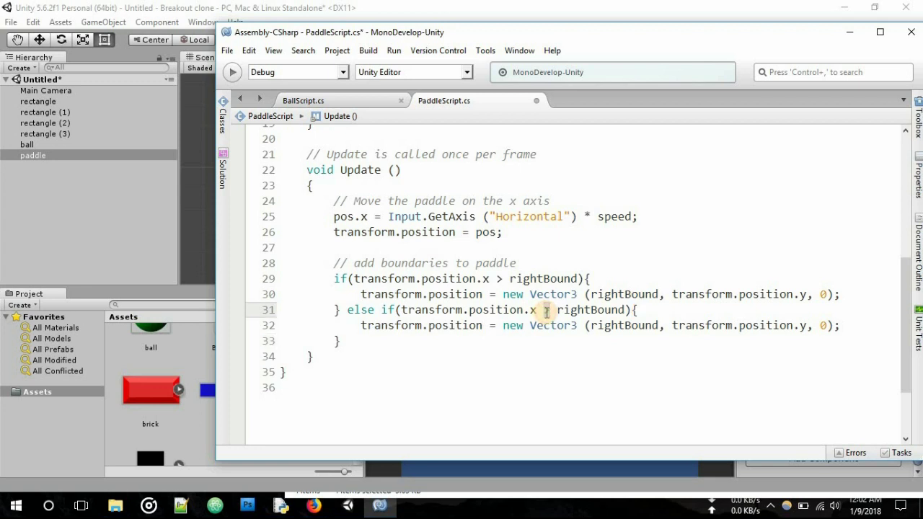
pyautogui.write('<')
pyautogui.press('BackSpace')
pyautogui.press('BackSpace')
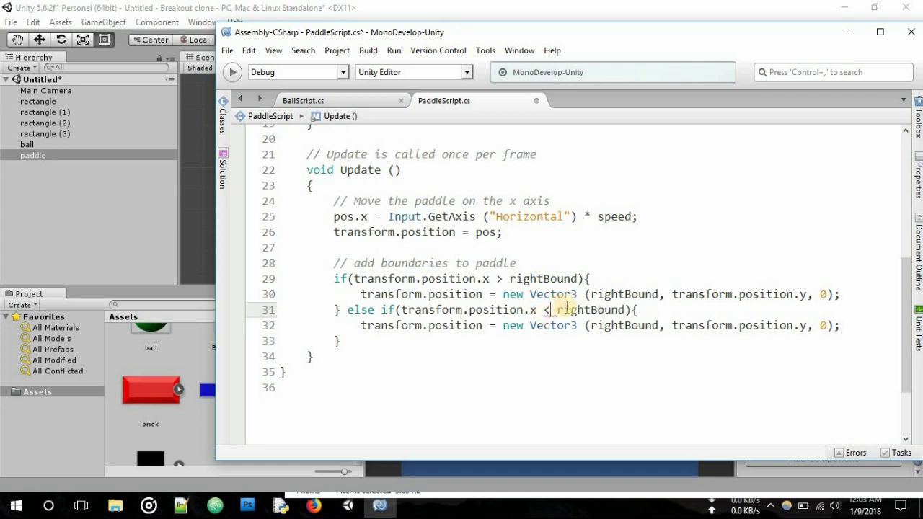
pyautogui.moveTo(557, 310); pyautogui.dragTo(590, 310)
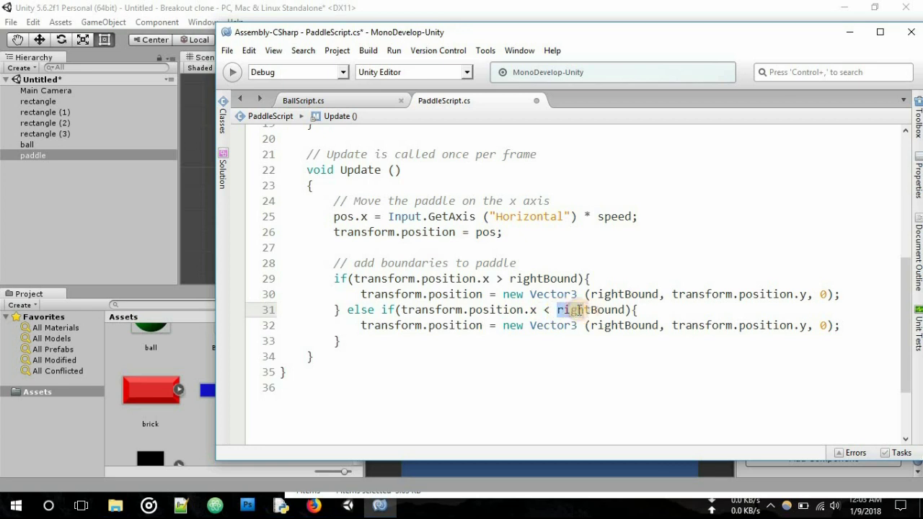
pyautogui.write('left')
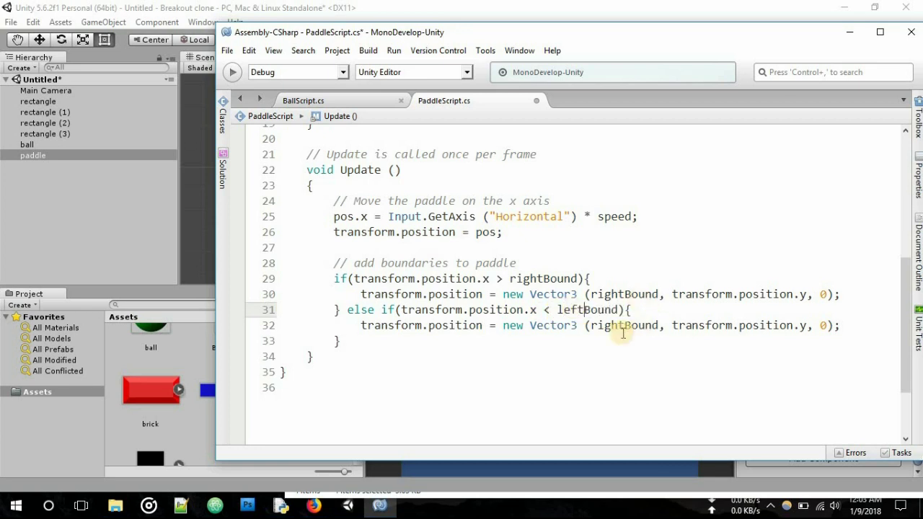
pyautogui.moveTo(591, 326); pyautogui.dragTo(622, 325)
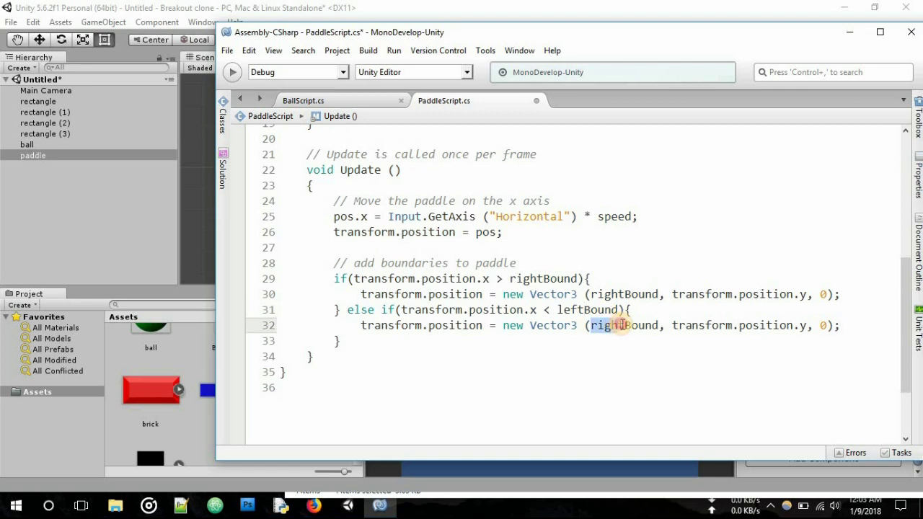
pyautogui.write('left')
# Save PaddleScript and return to the Unity editor
pyautogui.click(624, 342)
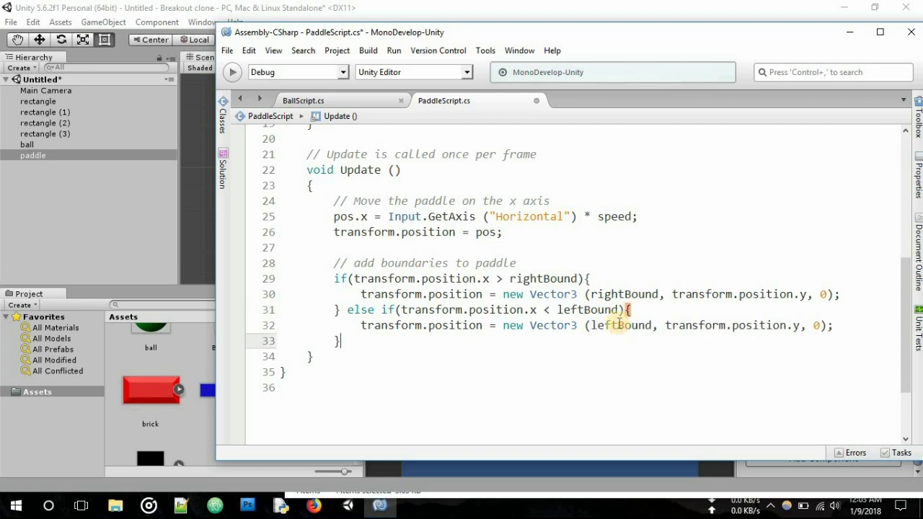
pyautogui.scroll(1, 617, 324)
pyautogui.hotkey('ctrl', 's')
pyautogui.scroll(1, 612, 329)
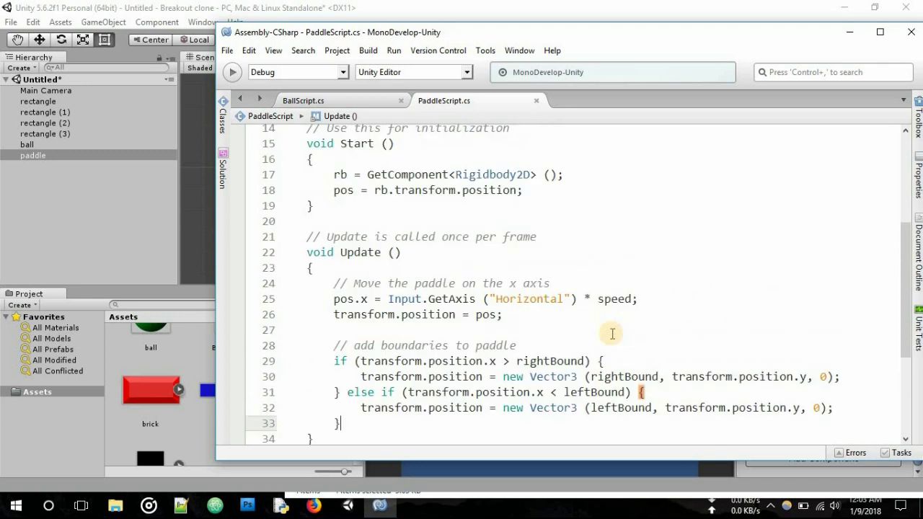
pyautogui.click(249, 7)
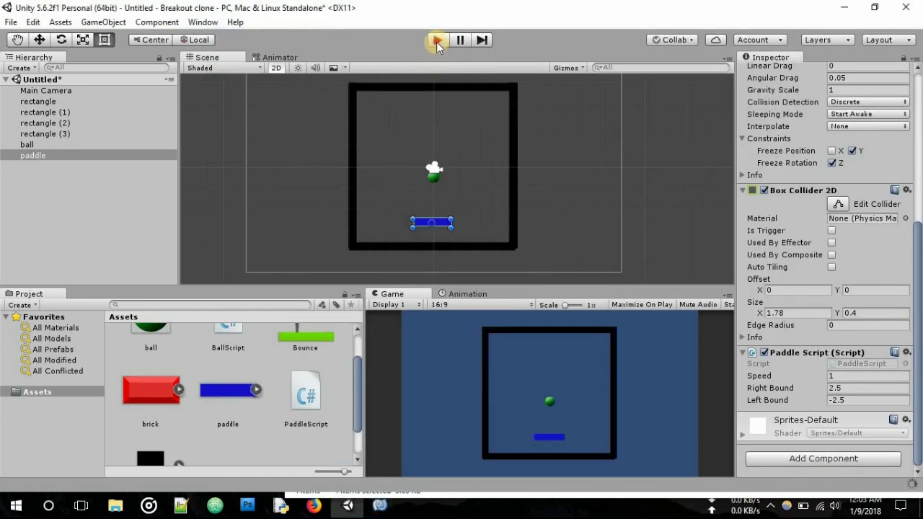
# Play the game, steer the paddle left and right with the arrow keys to return the ball, then stop
pyautogui.click(436, 41)
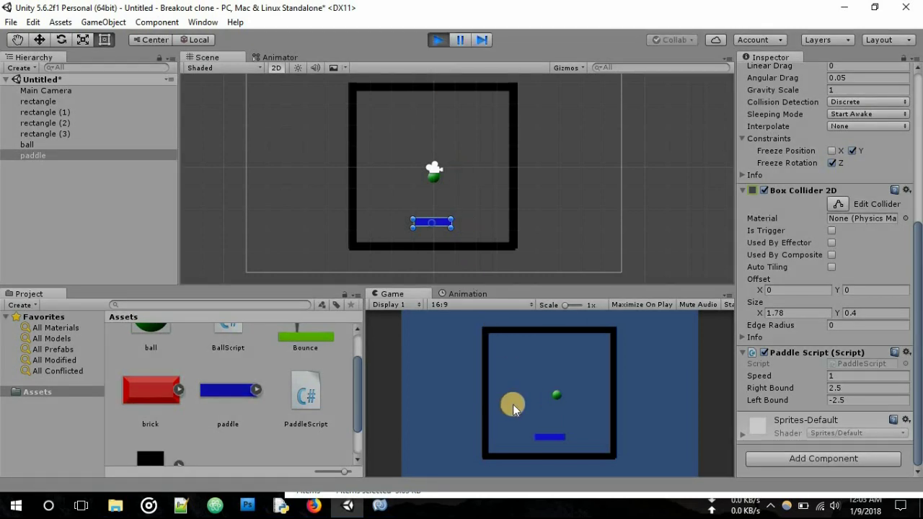
pyautogui.press('Right')
pyautogui.press('Left')
pyautogui.press('Right')
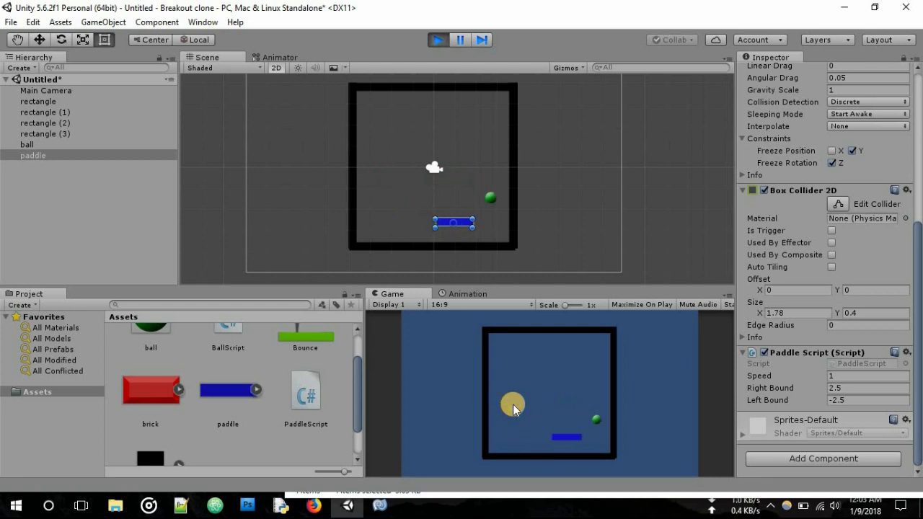
pyautogui.press('Left')
pyautogui.press('Right')
pyautogui.press('Left')
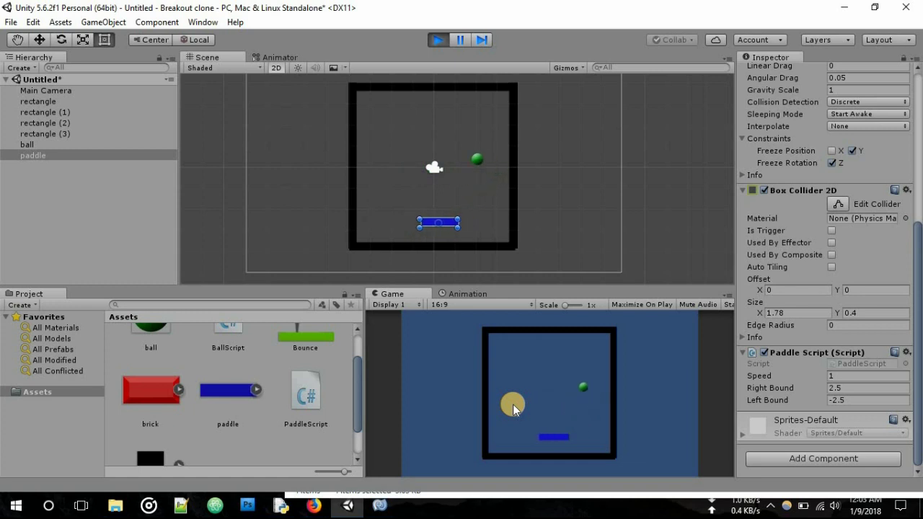
pyautogui.press('Right')
pyautogui.press('Right')
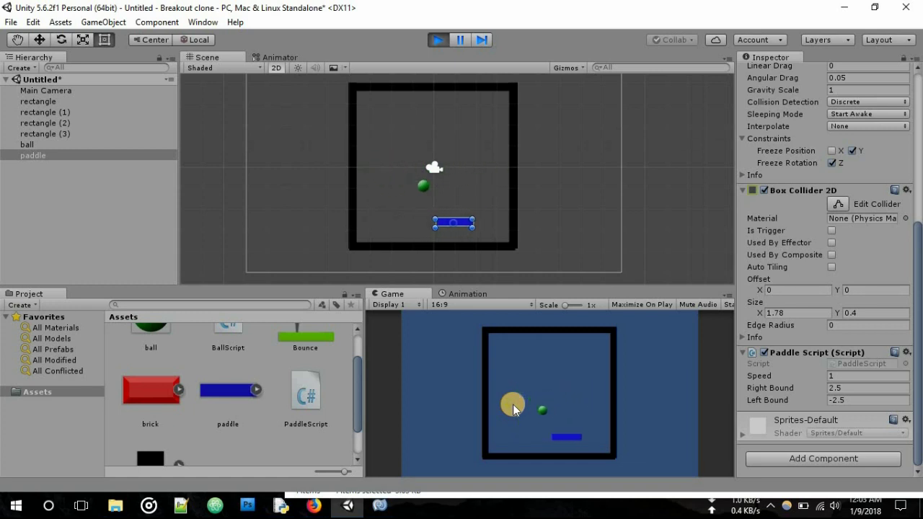
pyautogui.press('Left')
pyautogui.press('Right')
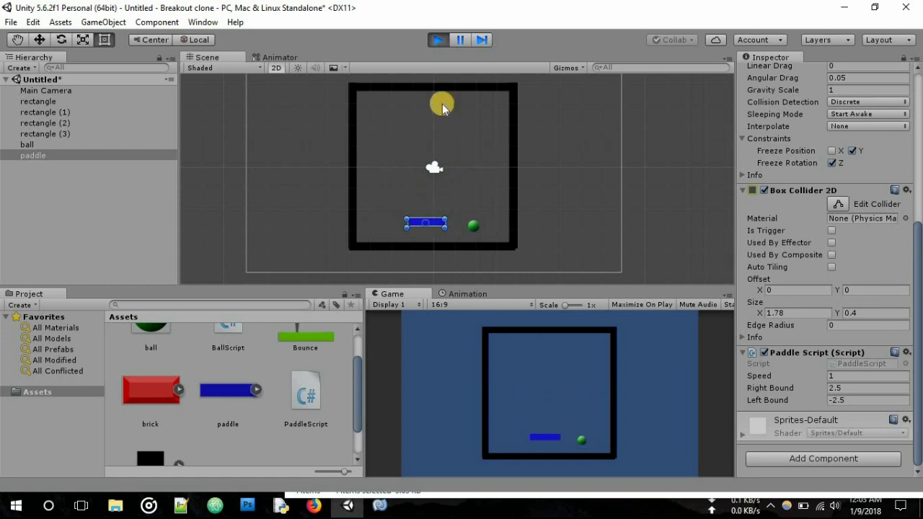
pyautogui.click(438, 39)
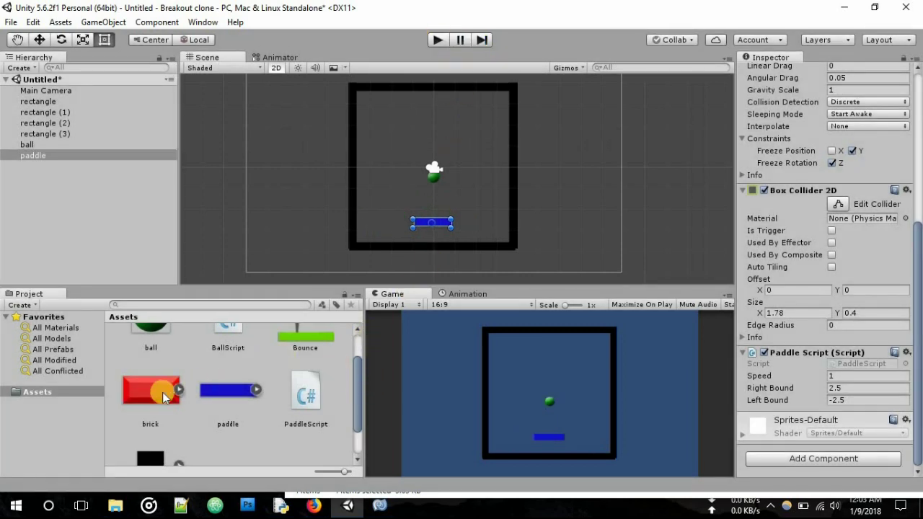
# Place the brick sprite near the top-left inside the walls and give it a trigger Box Collider 2D
pyautogui.moveTo(140, 394); pyautogui.dragTo(317, 147)
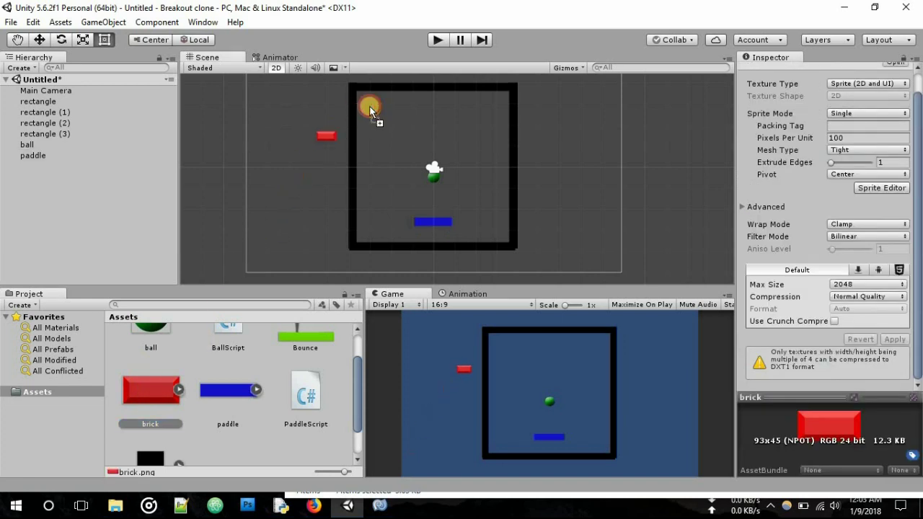
pyautogui.moveTo(316, 146); pyautogui.dragTo(374, 104)
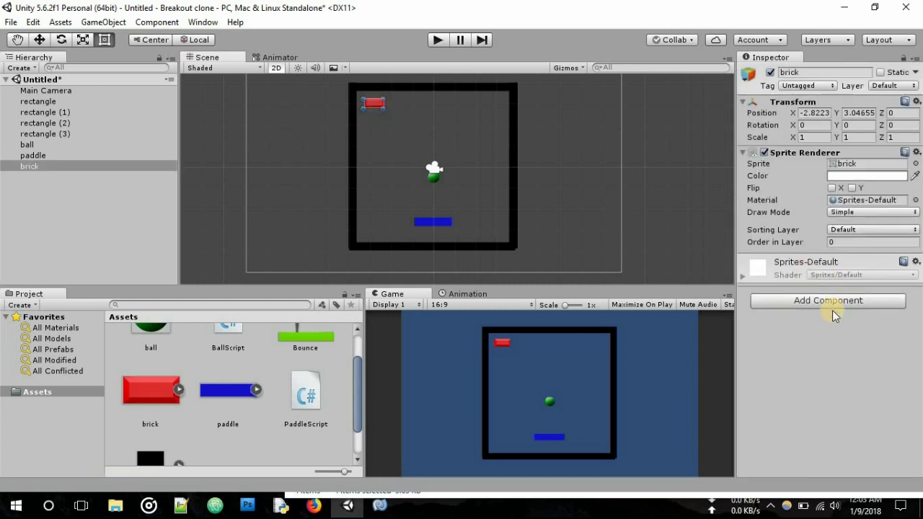
pyautogui.click(805, 303)
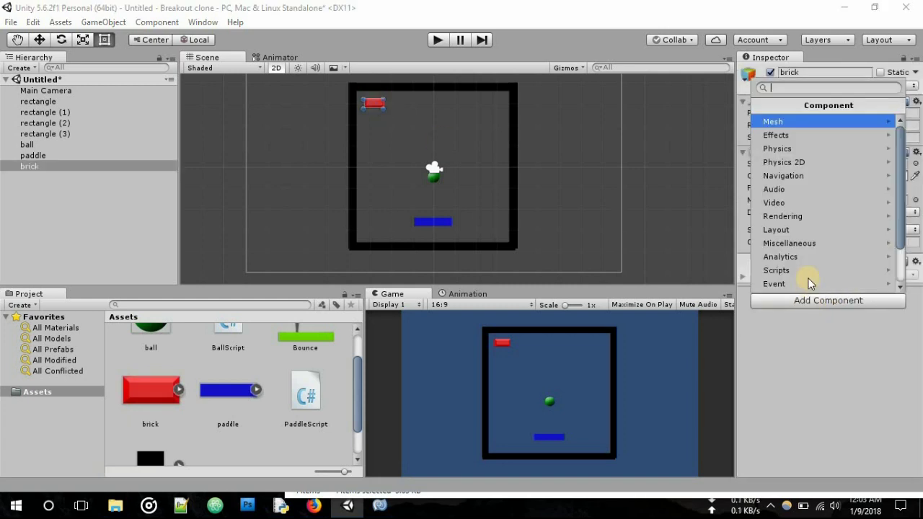
pyautogui.click(800, 166)
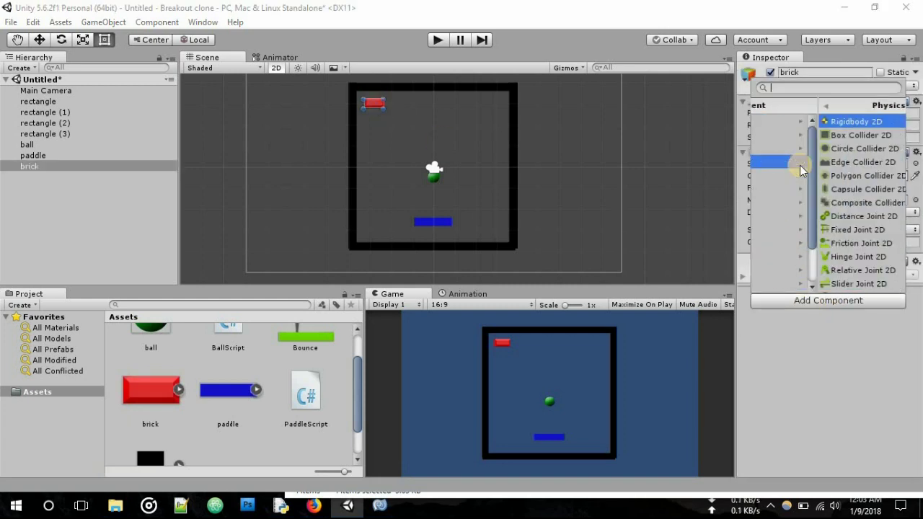
pyautogui.click(800, 134)
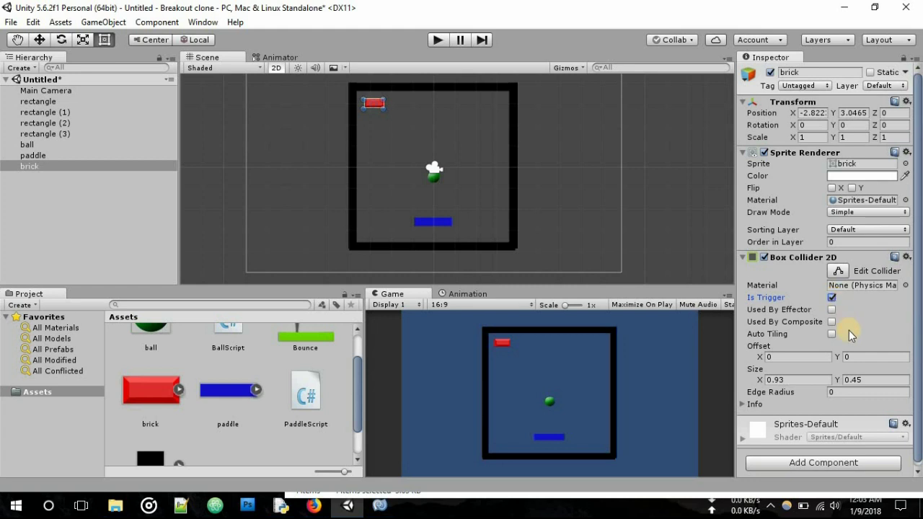
# Create a new 'brick' tag and assign it to the brick
pyautogui.click(813, 86)
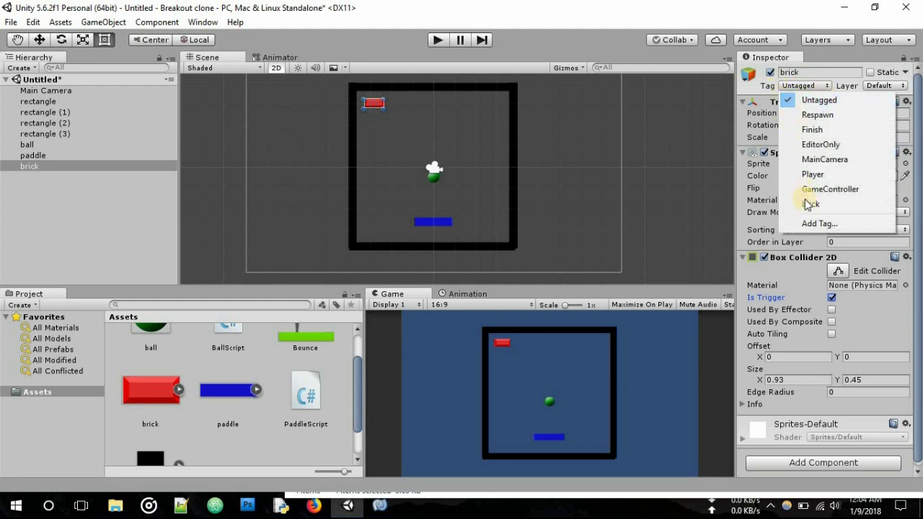
pyautogui.click(810, 224)
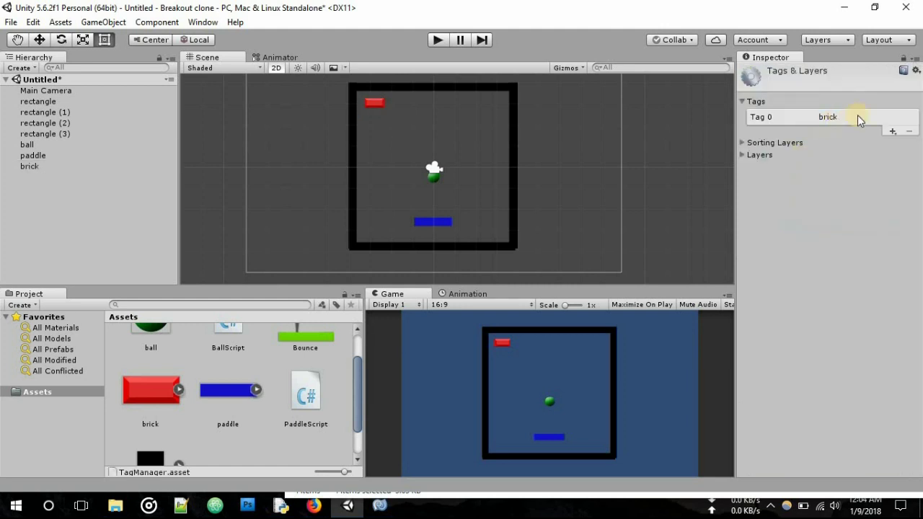
pyautogui.click(893, 132)
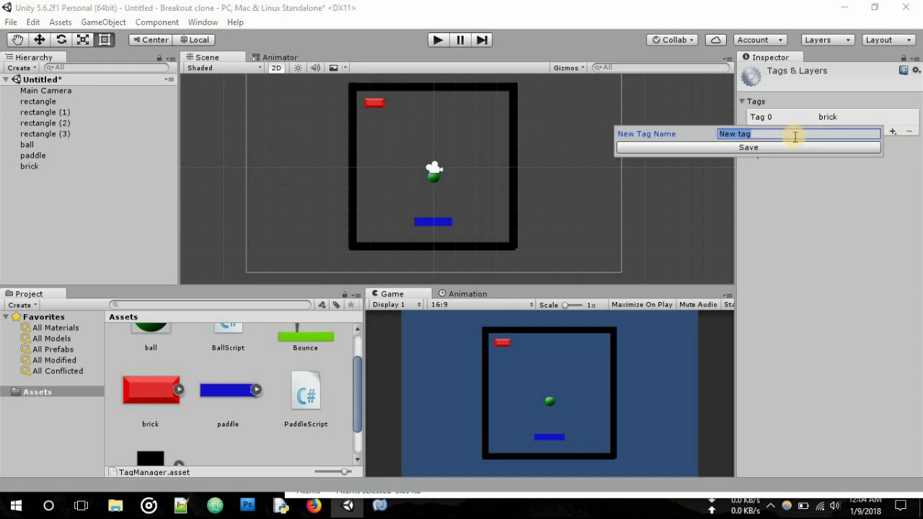
pyautogui.write('brick')
pyautogui.press('Return')
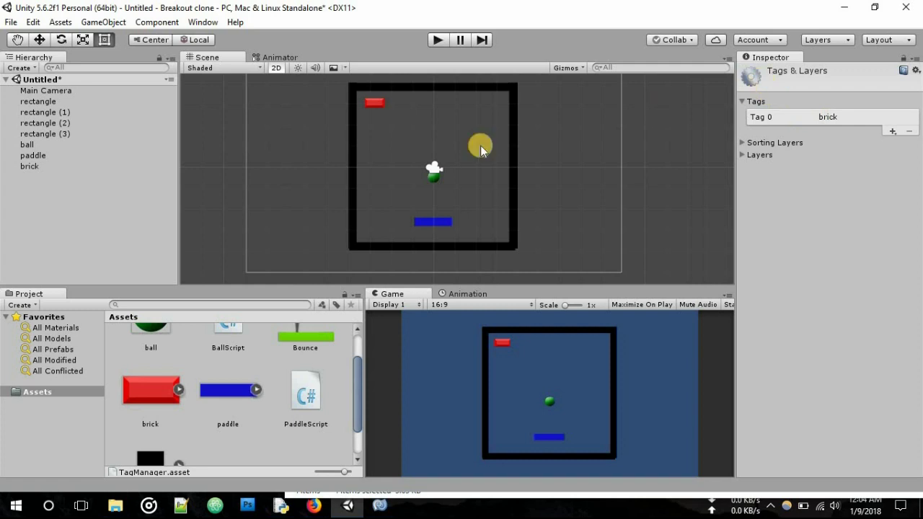
pyautogui.click(374, 103)
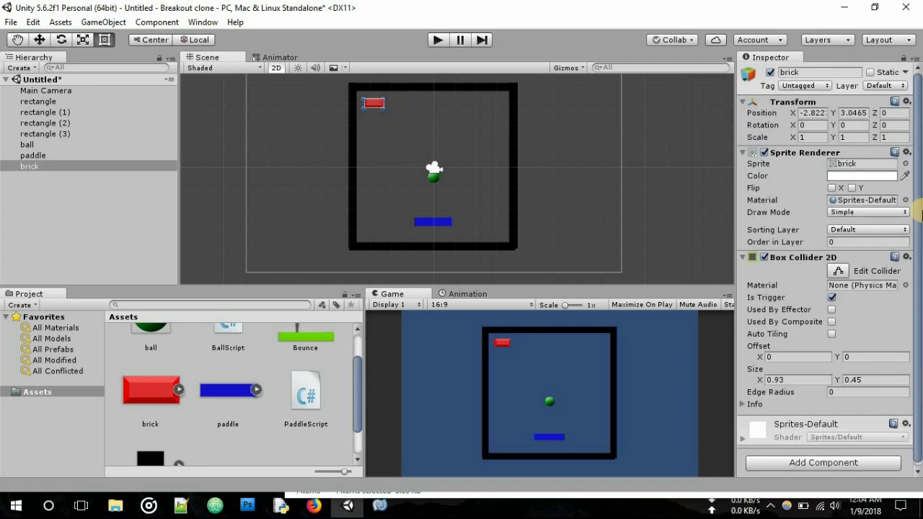
pyautogui.click(814, 85)
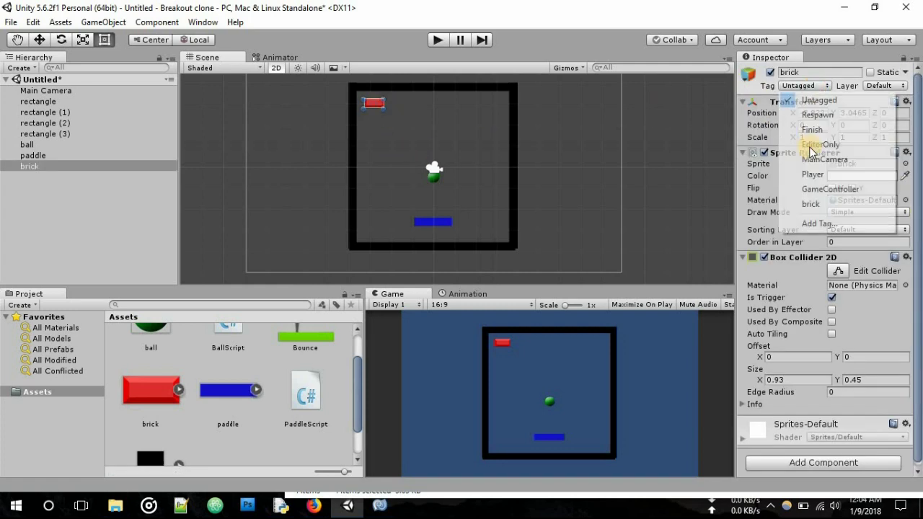
pyautogui.click(811, 205)
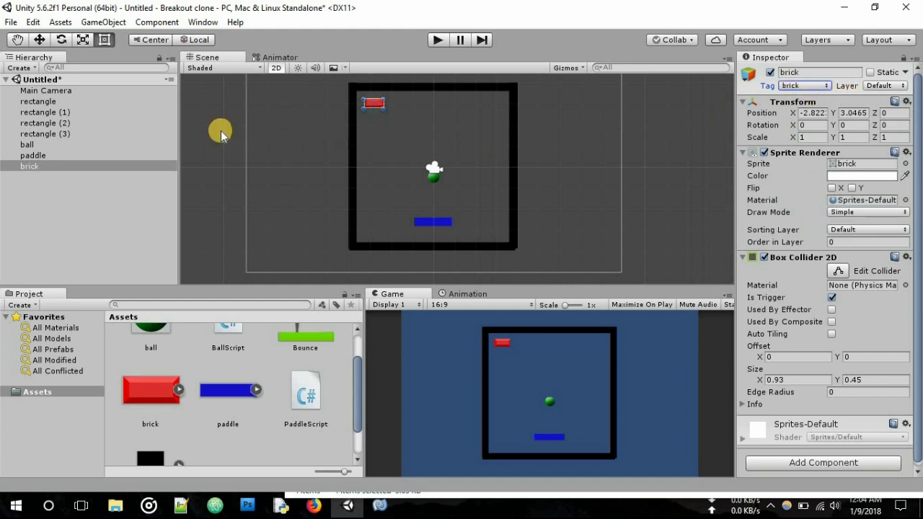
pyautogui.rightClick(51, 167)
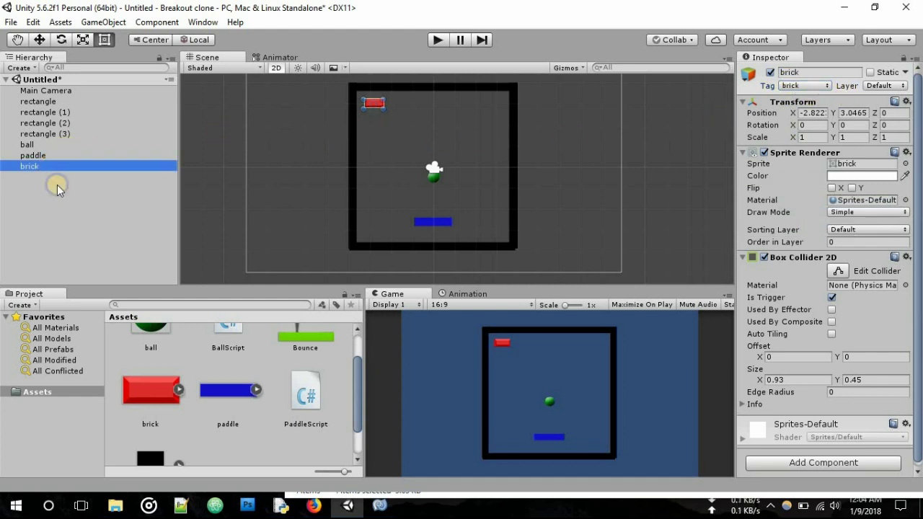
# Duplicate the brick and line up the copies into a top row of five bricks
pyautogui.press('Return')
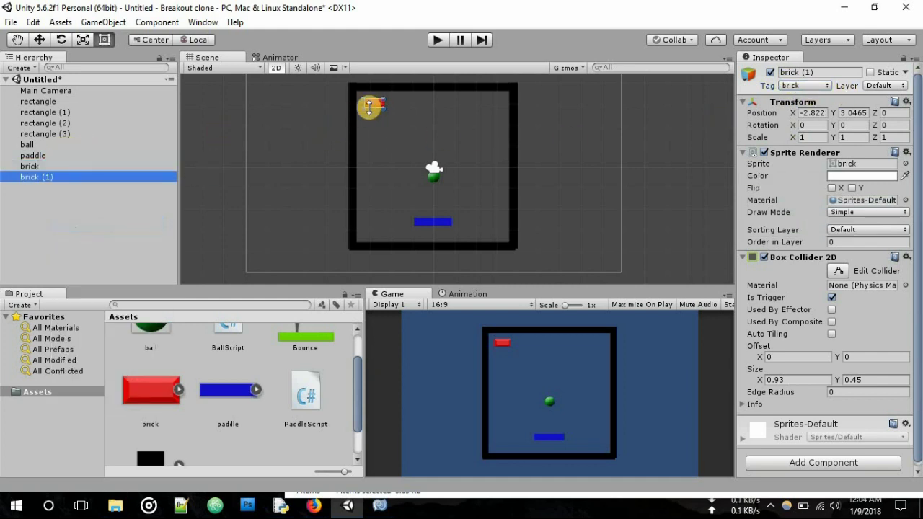
pyautogui.scroll(1, 368, 97)
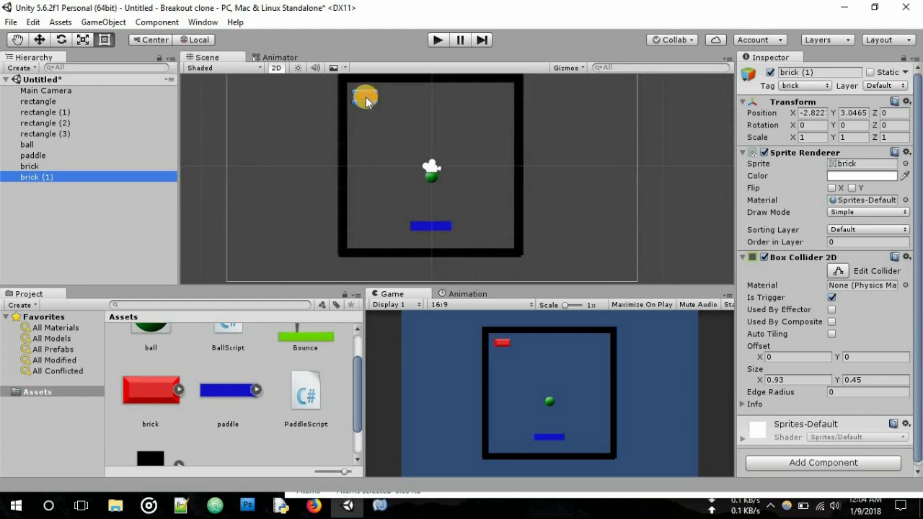
pyautogui.moveTo(377, 96); pyautogui.dragTo(402, 100)
pyautogui.click(114, 178)
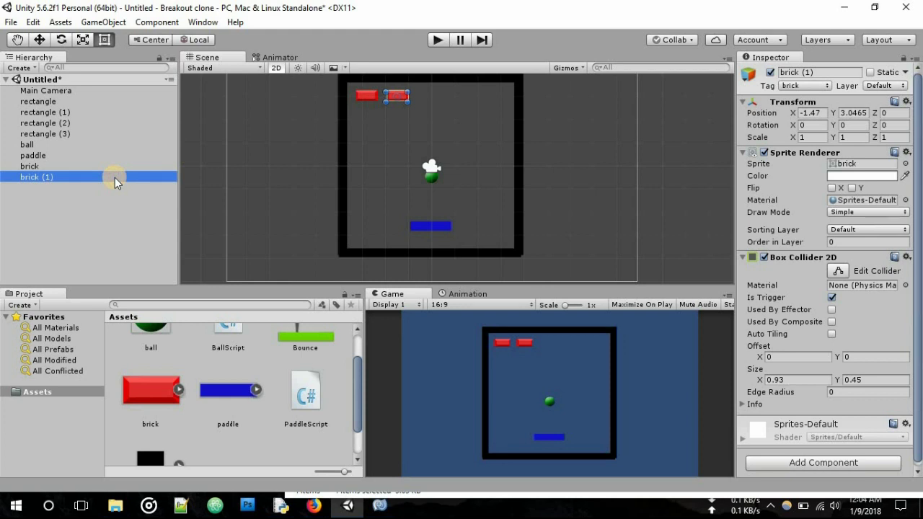
pyautogui.hotkey('ctrl', 'd')
pyautogui.moveTo(398, 95); pyautogui.dragTo(441, 99)
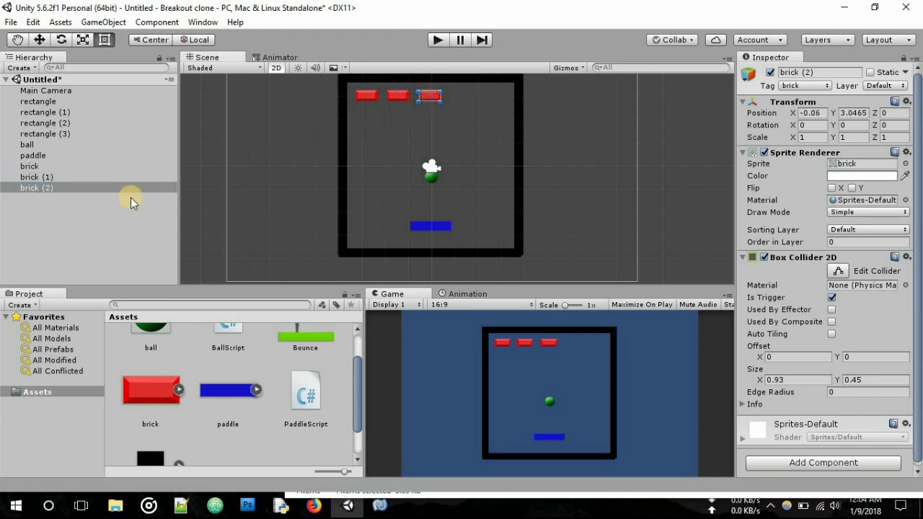
pyautogui.click(85, 188)
pyautogui.hotkey('ctrl', 'd')
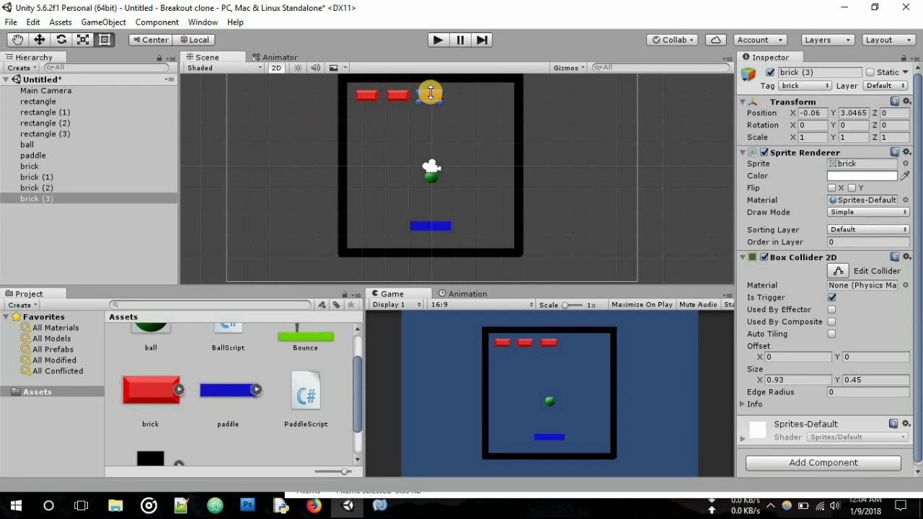
pyautogui.moveTo(453, 101); pyautogui.dragTo(467, 96)
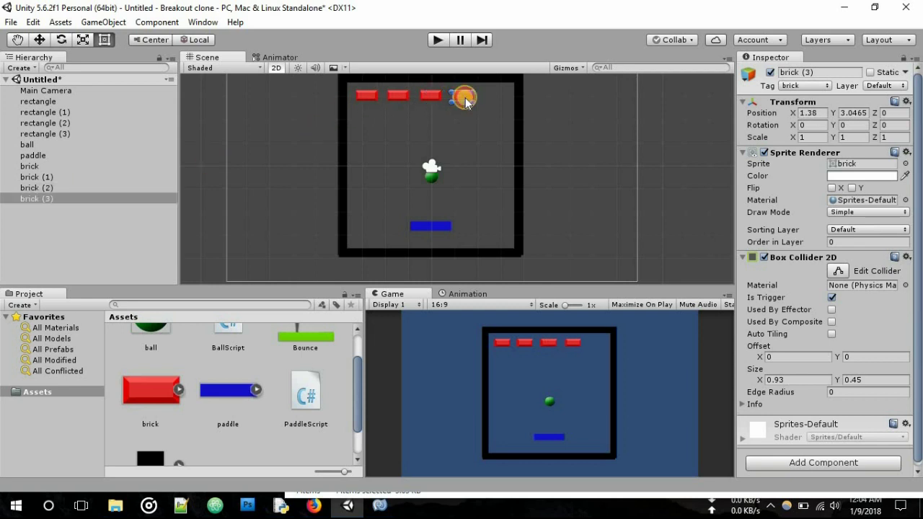
pyautogui.click(52, 200)
pyautogui.hotkey('ctrl', 'd')
pyautogui.moveTo(462, 94); pyautogui.dragTo(509, 96)
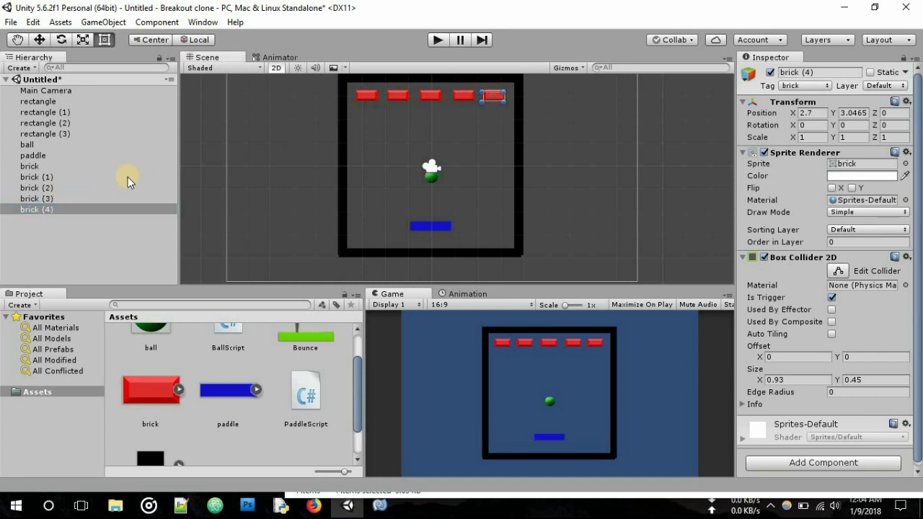
# Duplicate more bricks to form a second row of five beneath the first
pyautogui.click(41, 210)
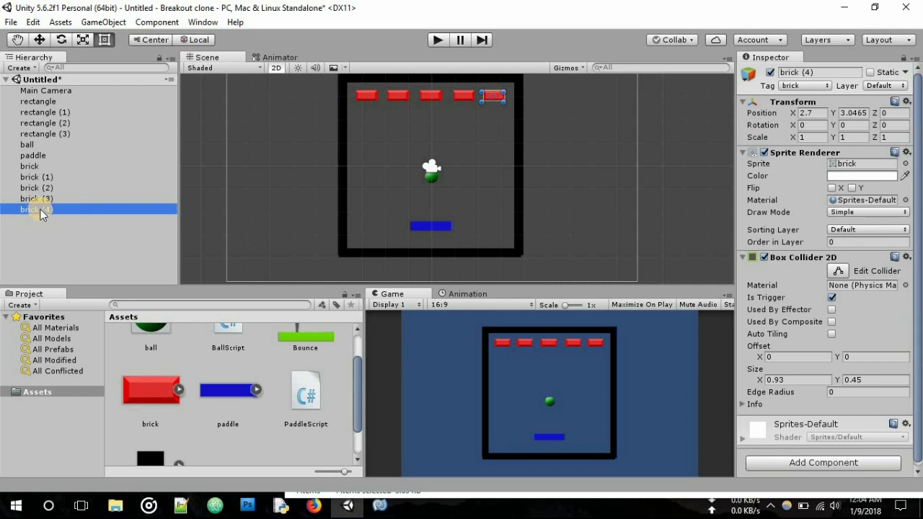
pyautogui.hotkey('ctrl', 'd')
pyautogui.click(495, 92)
pyautogui.moveTo(393, 119)
pyautogui.mouseDown()
pyautogui.moveTo(367, 118)
pyautogui.moveTo(443, 115)
pyautogui.mouseUp()
pyautogui.hotkey('ctrl', 'd')
pyautogui.hotkey('ctrl', 'd')
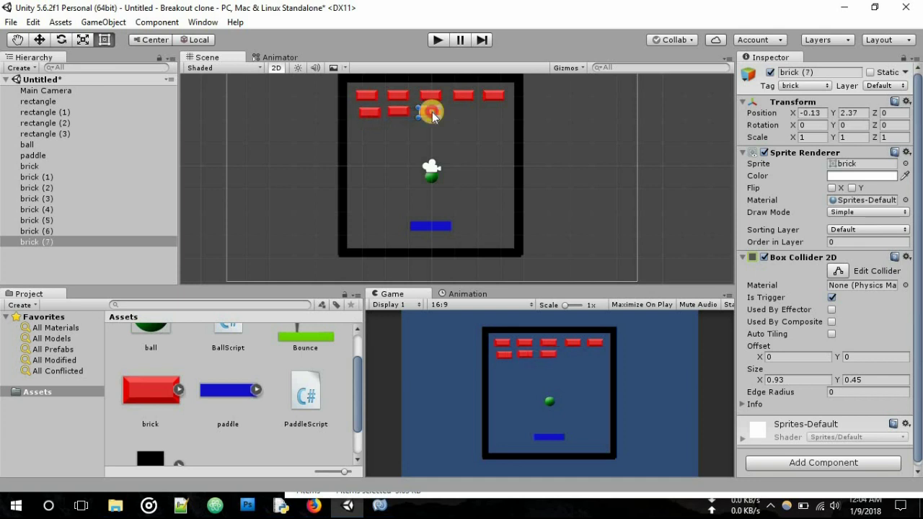
pyautogui.hotkey('ctrl', 'd')
pyautogui.moveTo(443, 116); pyautogui.dragTo(497, 114)
pyautogui.hotkey('ctrl', 'd')
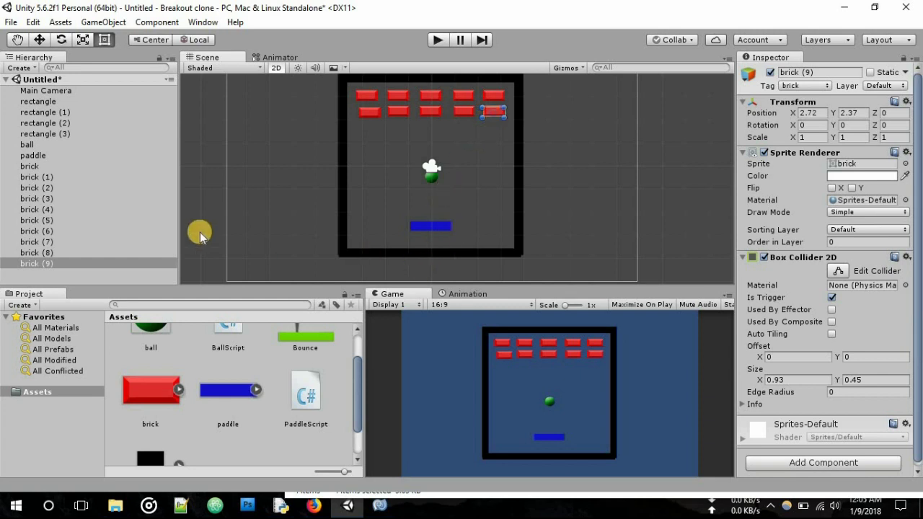
pyautogui.click(33, 145)
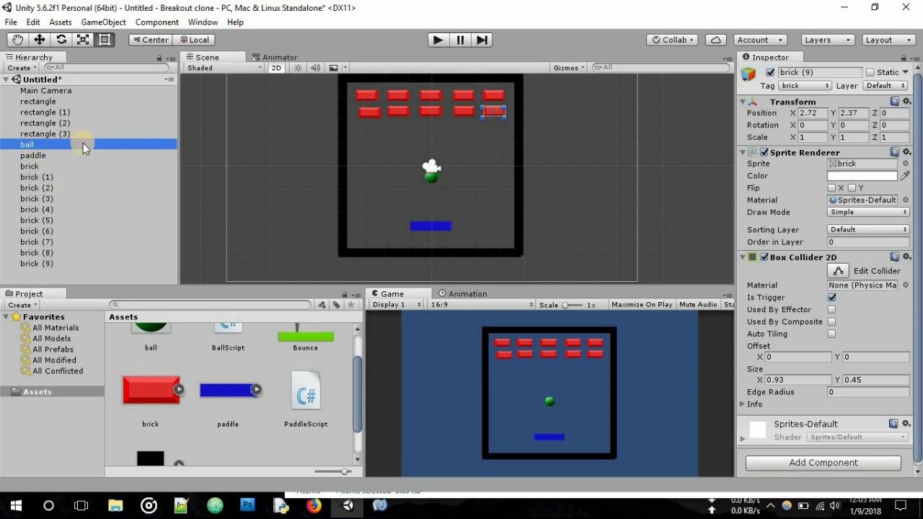
# Select the BallScript asset and bring it up in MonoDevelop
pyautogui.scroll(-3, 825, 325)
pyautogui.scroll(-3, 825, 325)
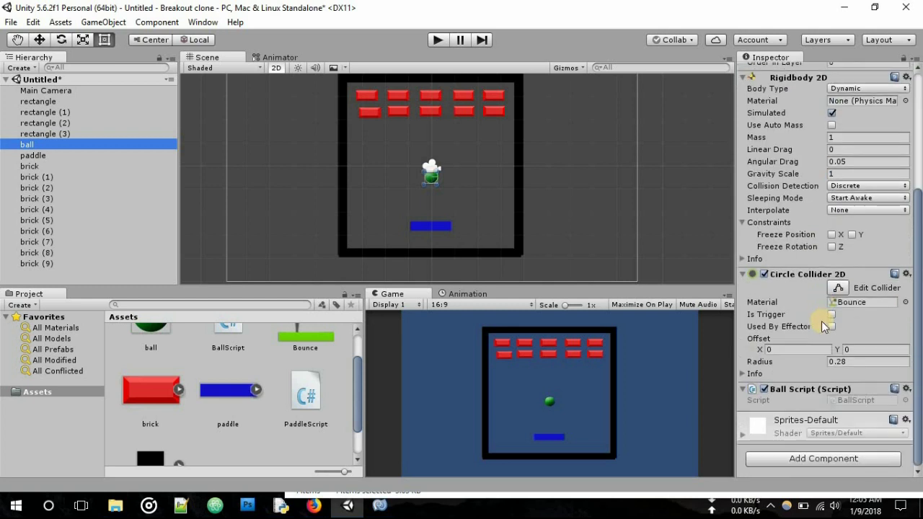
pyautogui.scroll(2, 225, 382)
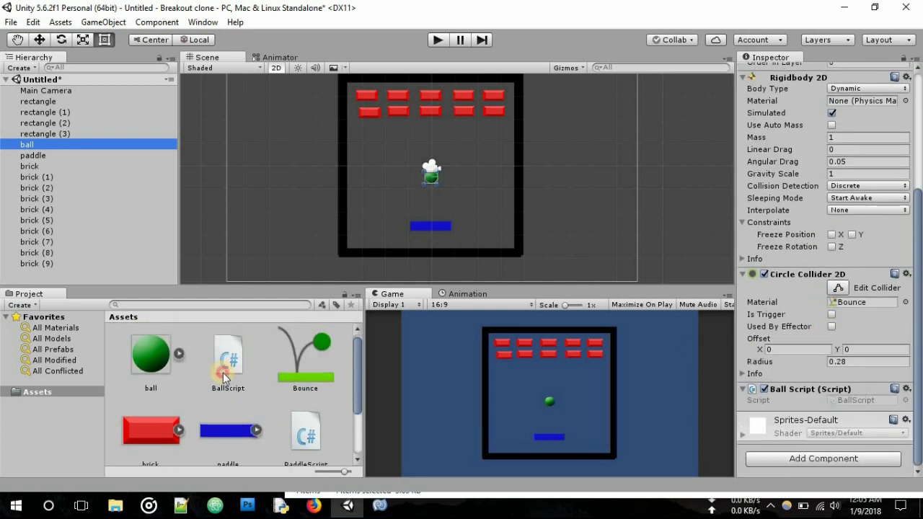
pyautogui.click(225, 377)
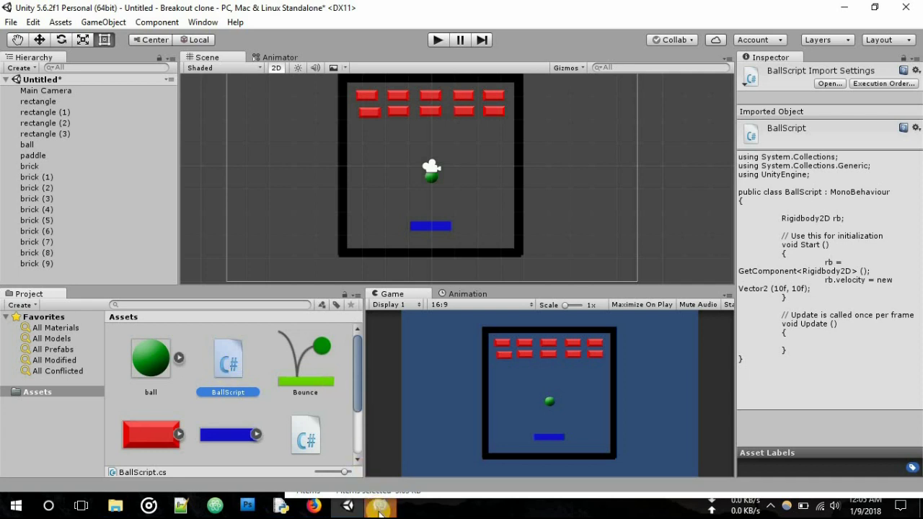
pyautogui.click(404, 432)
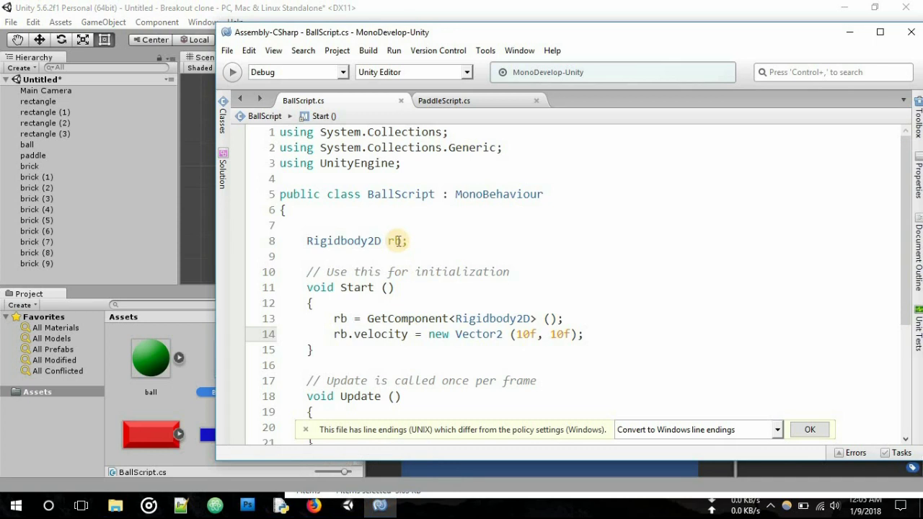
# Add OnTriggerEnter2D after Update, destroying col.gameObject when col.tag == "brick", and dismiss the line-endings warning
pyautogui.scroll(-2, 395, 239)
pyautogui.scroll(-2, 382, 249)
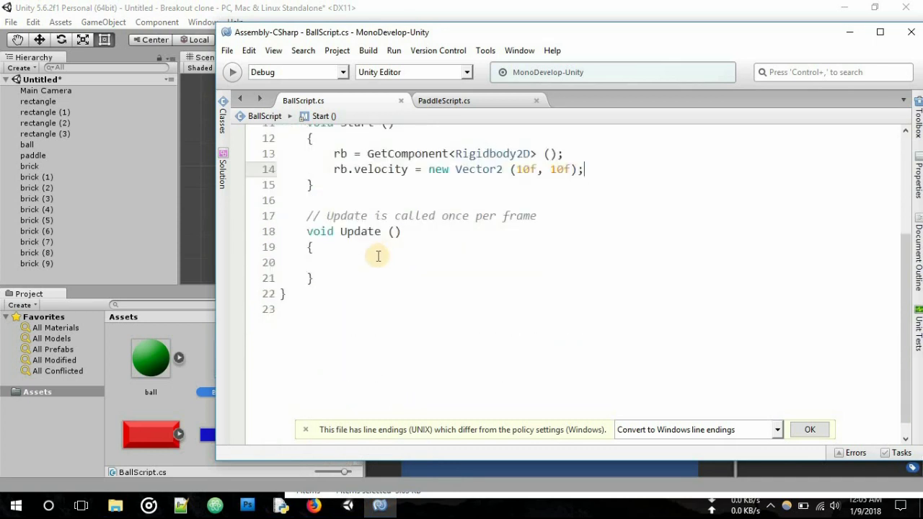
pyautogui.click(324, 278)
pyautogui.press('Return')
pyautogui.press('Return')
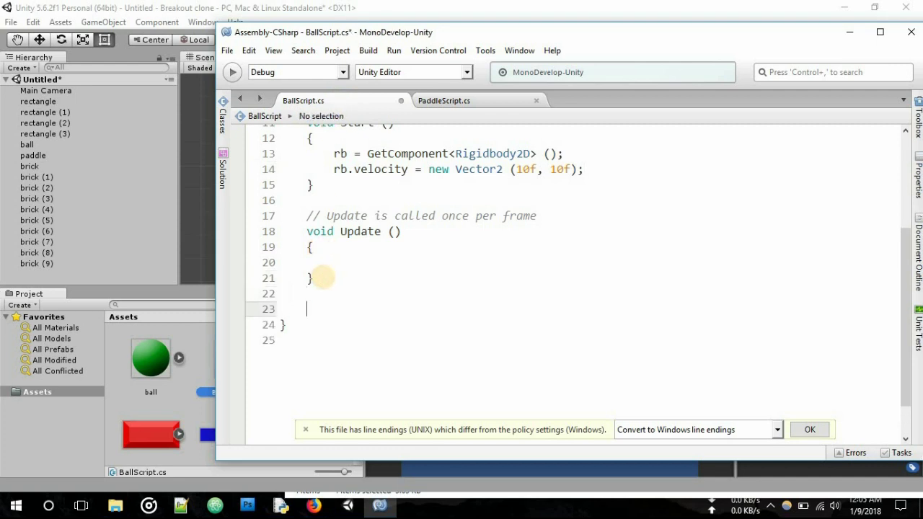
pyautogui.write('void OnTriggerEnter2D')
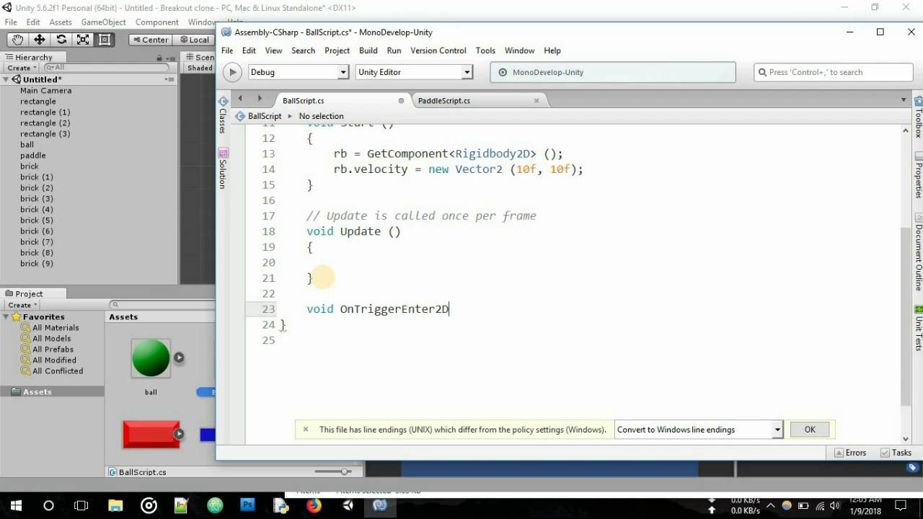
pyautogui.write('Colli')
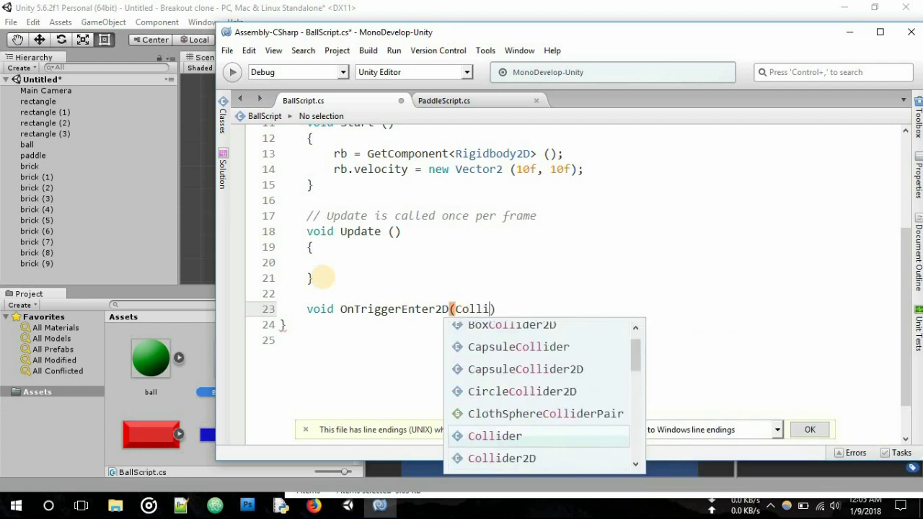
pyautogui.write('der2D')
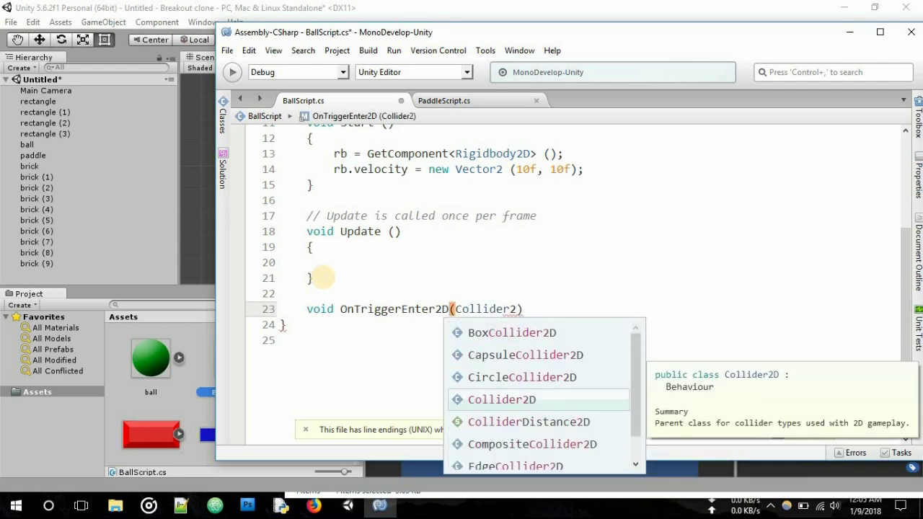
pyautogui.write(' col)')
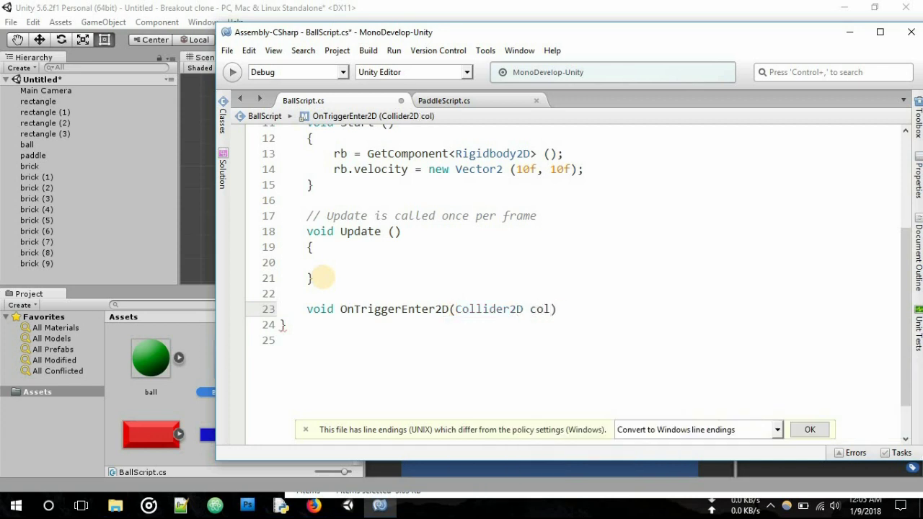
pyautogui.write('{')
pyautogui.press('Return')
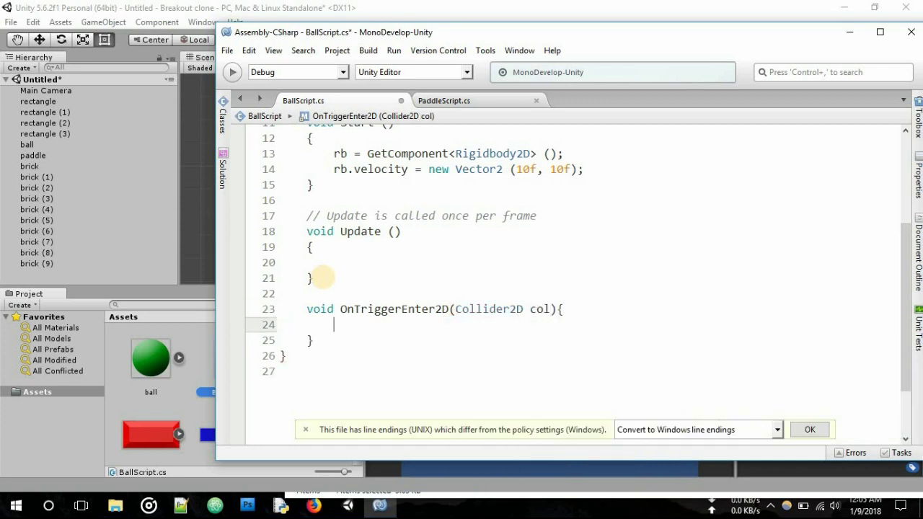
pyautogui.write('if(col.tag')
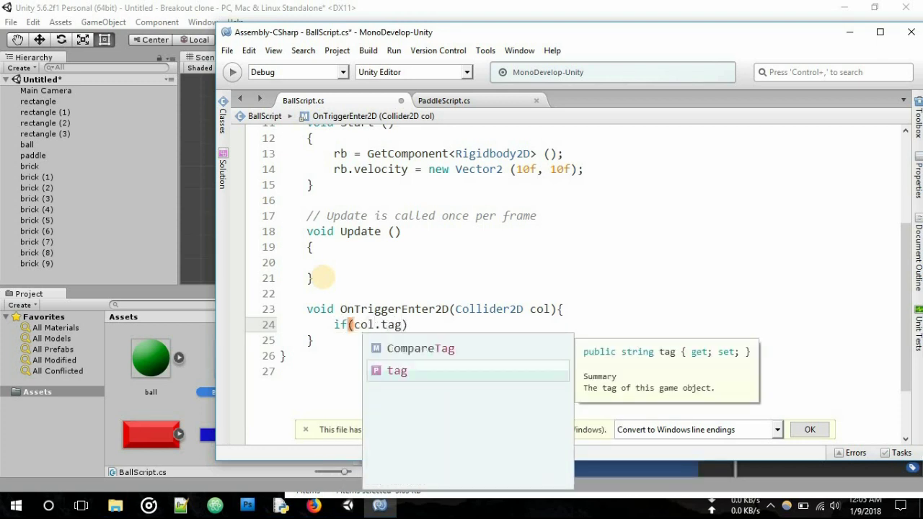
pyautogui.write(' == "brick')
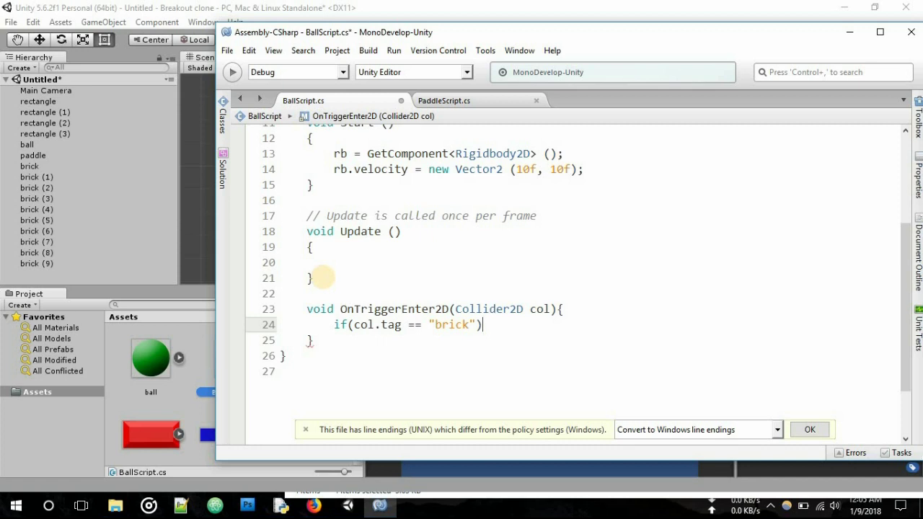
pyautogui.write('{')
pyautogui.press('Return')
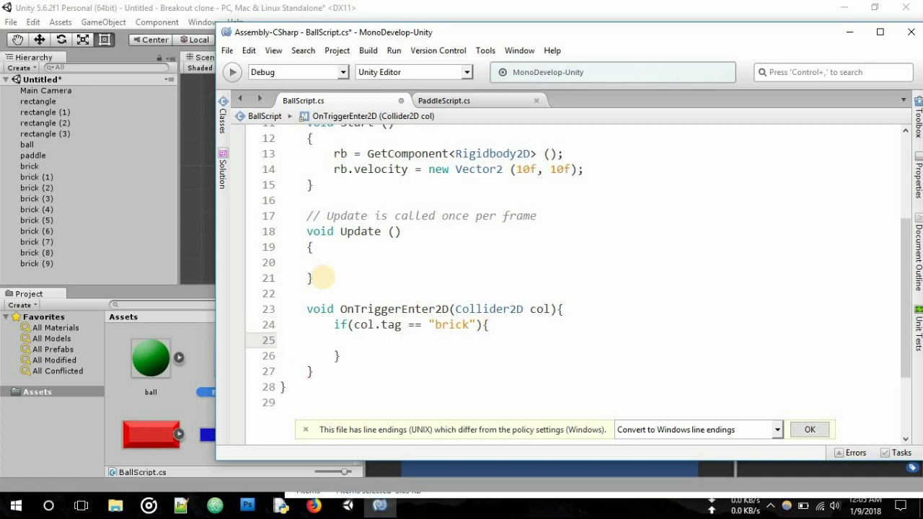
pyautogui.write('Des')
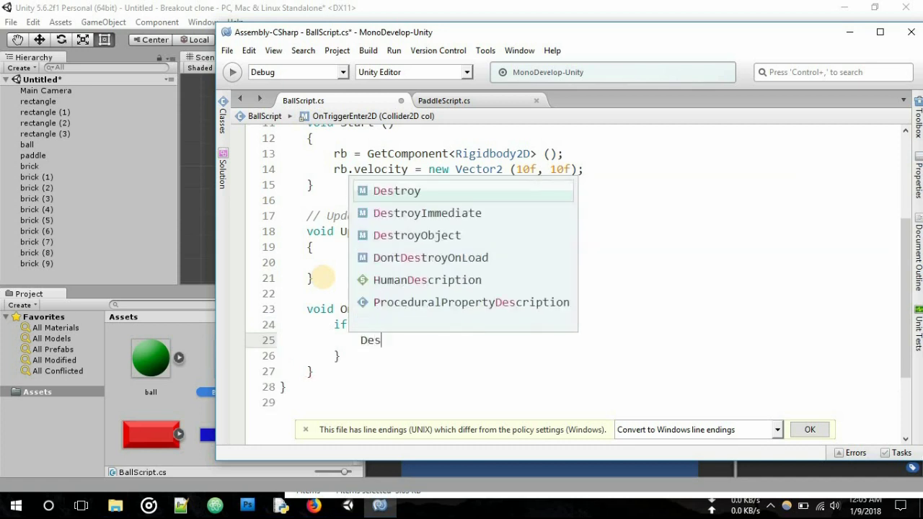
pyautogui.write('troy')
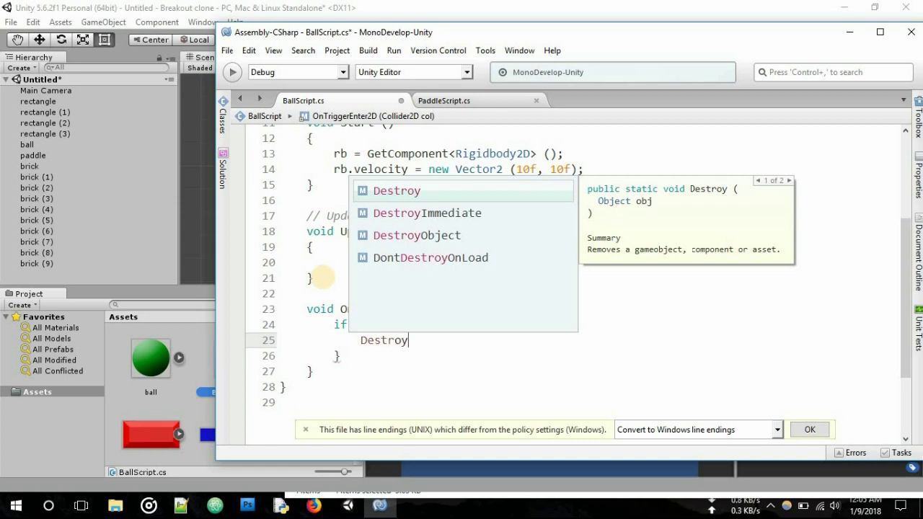
pyautogui.write('(')
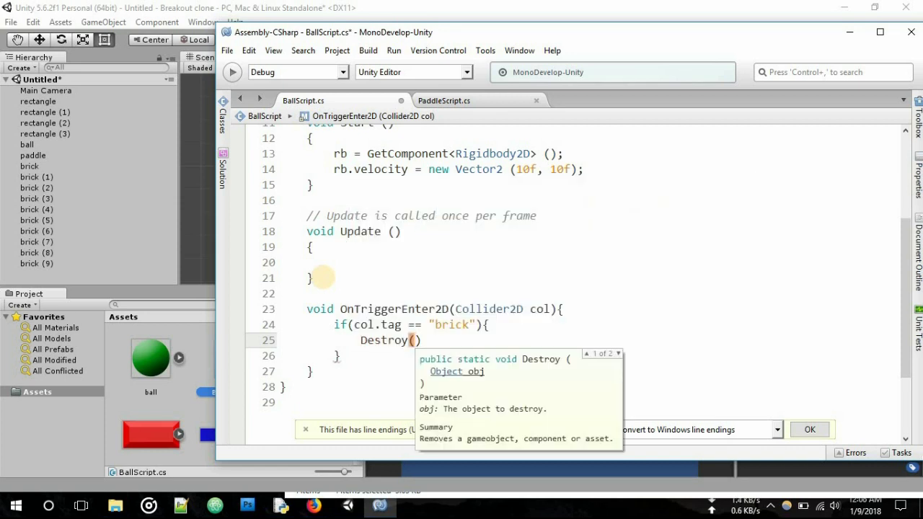
pyautogui.write('col.ga')
pyautogui.press('Return')
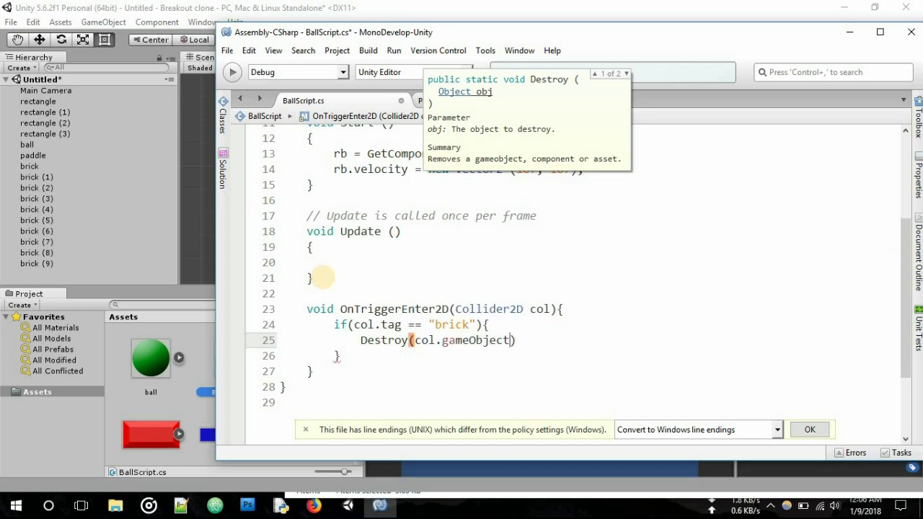
pyautogui.write(');')
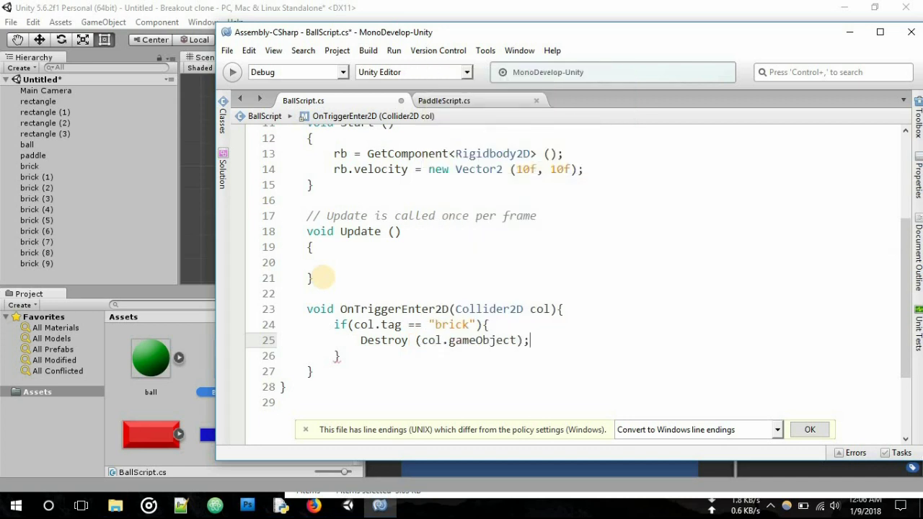
pyautogui.click(809, 431)
# Back in Unity, run the game to watch the ball destroy the bricks, then stop it
pyautogui.hotkey('alt', 'Tab')
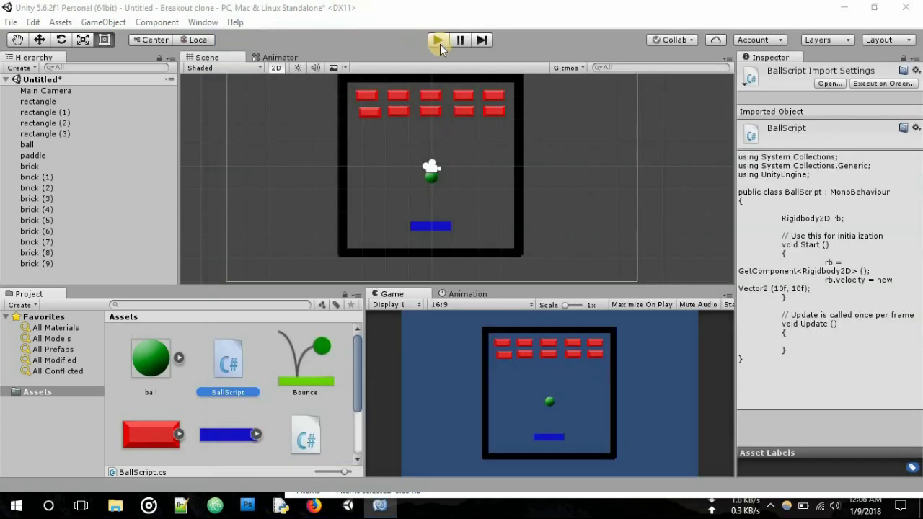
pyautogui.click(438, 41)
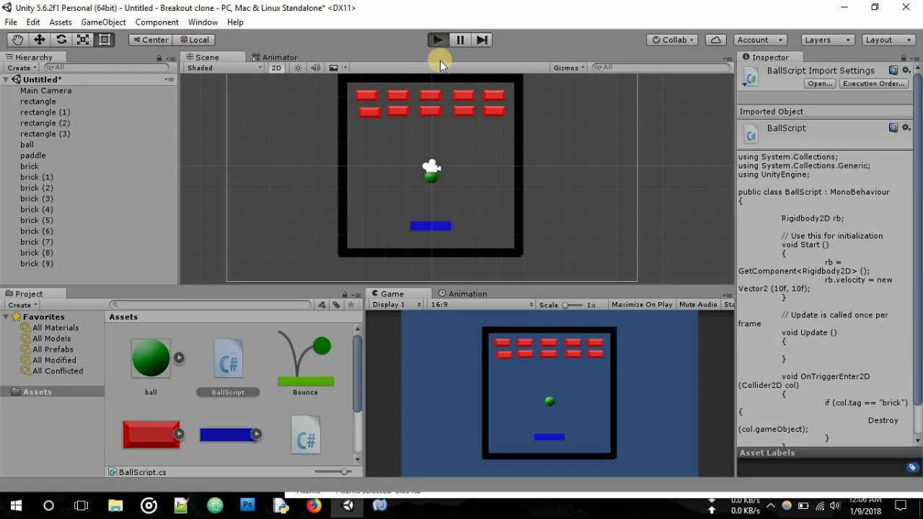
pyautogui.moveTo(474, 353); pyautogui.dragTo(456, 418)
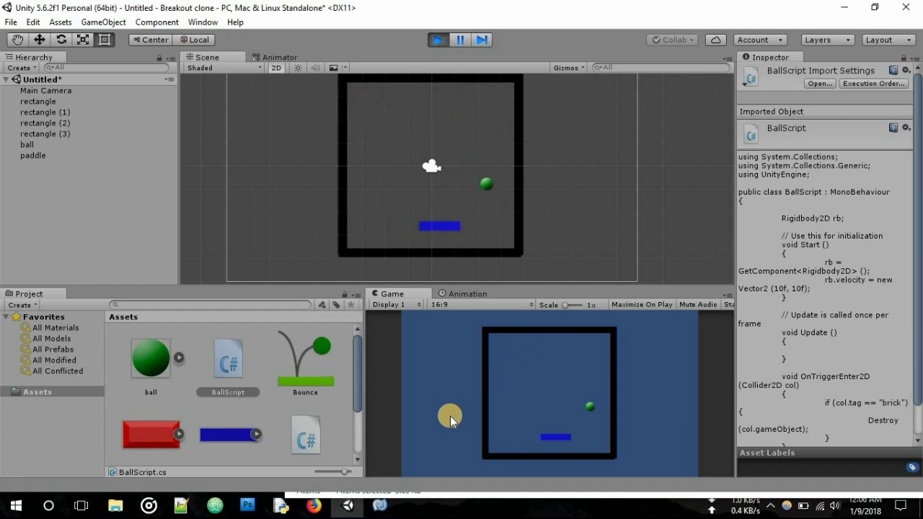
pyautogui.click(438, 40)
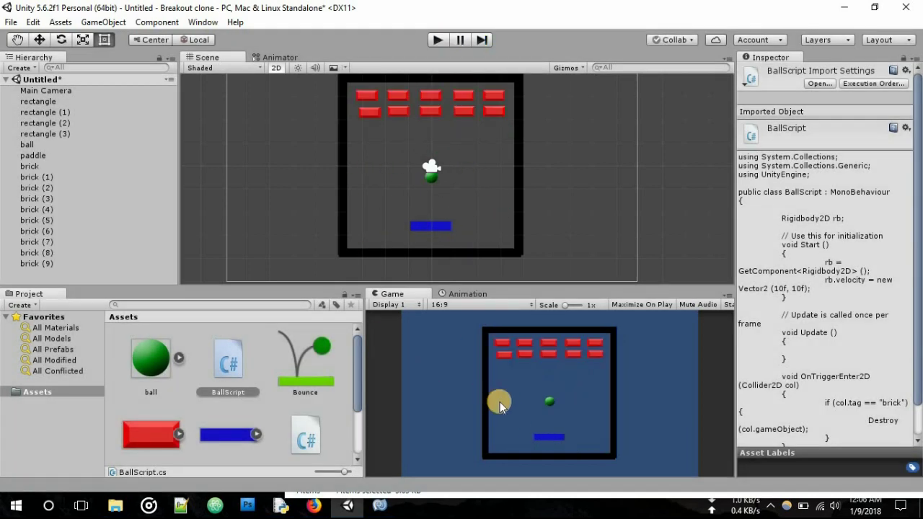